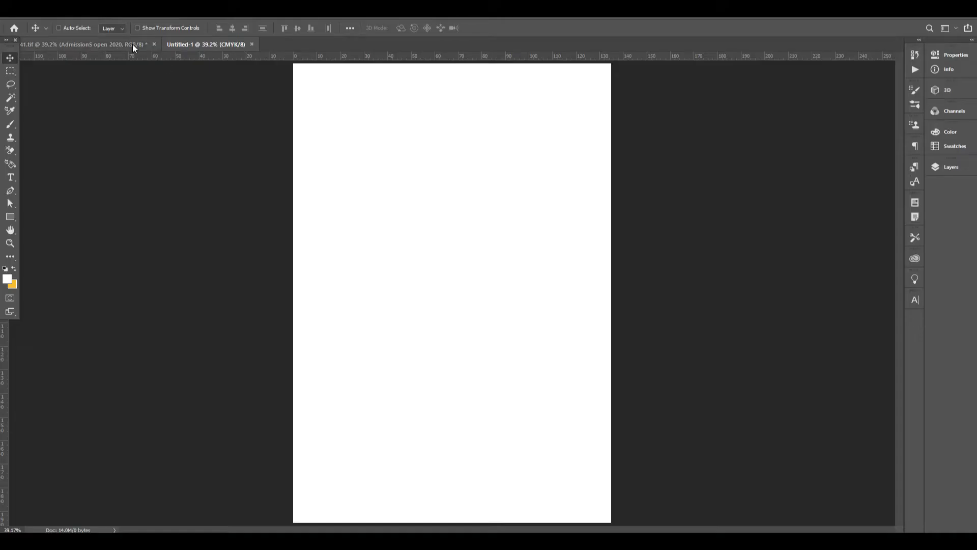
Check the finished admissions flyer for reference, then switch to the blank Untitled-1 document
{"action": "left_click", "coordinate": [132, 44]}
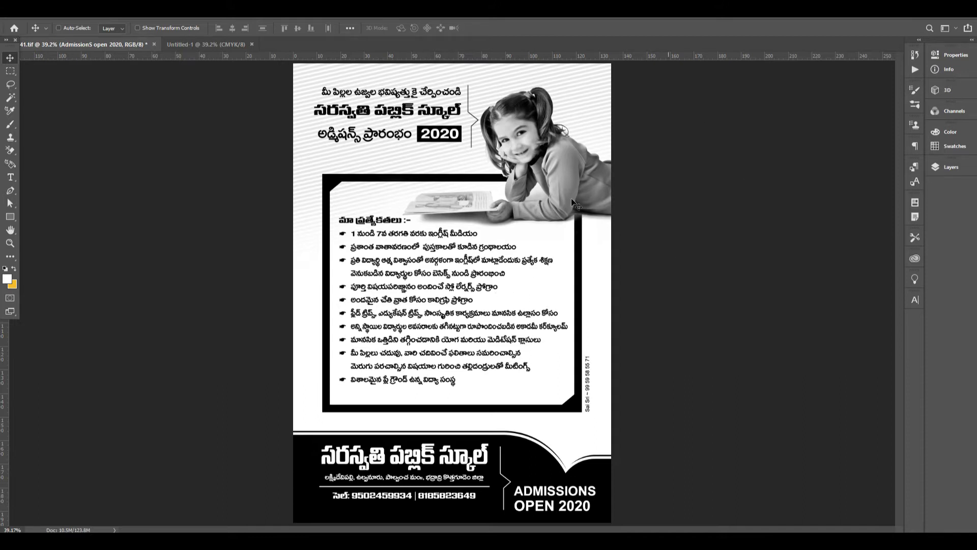
{"action": "left_click", "coordinate": [218, 43]}
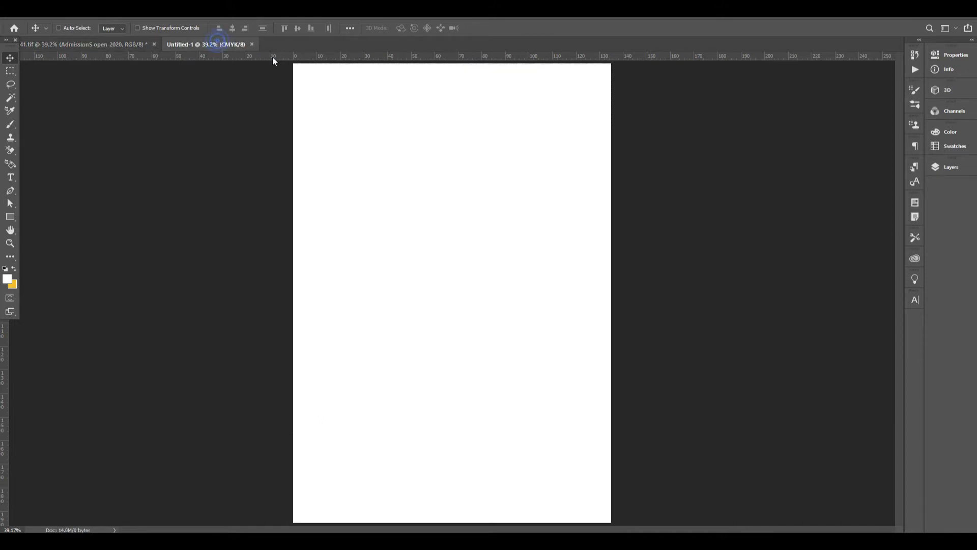
Draw a thin full-width stripe near the top with a solid CMYK 0/0/0/10 grey fill
{"action": "left_click", "coordinate": [10, 218]}
{"action": "left_click_drag", "start_coordinate": [292, 112], "coordinate": [660, 114]}
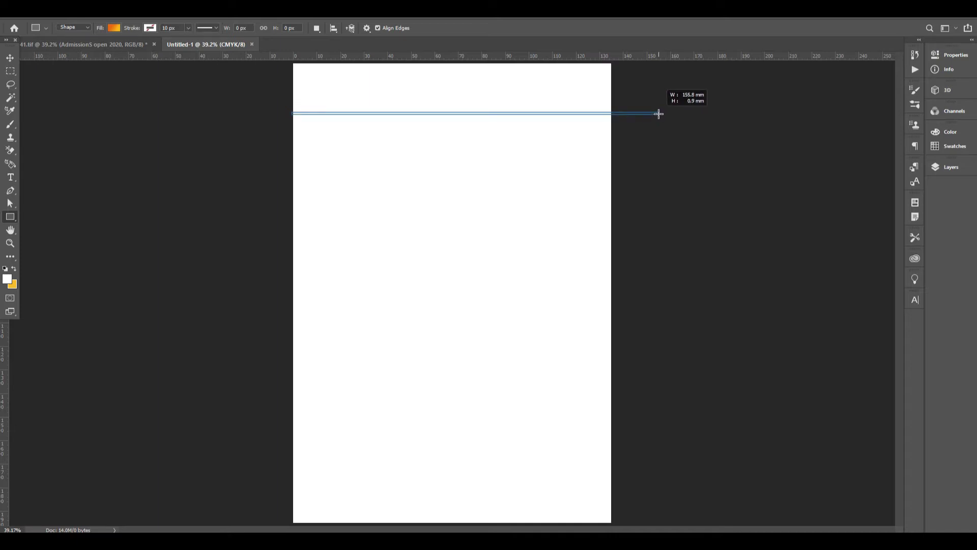
{"action": "left_click_drag", "start_coordinate": [661, 115], "coordinate": [659, 114]}
{"action": "left_click_drag", "start_coordinate": [397, 107], "coordinate": [433, 129]}
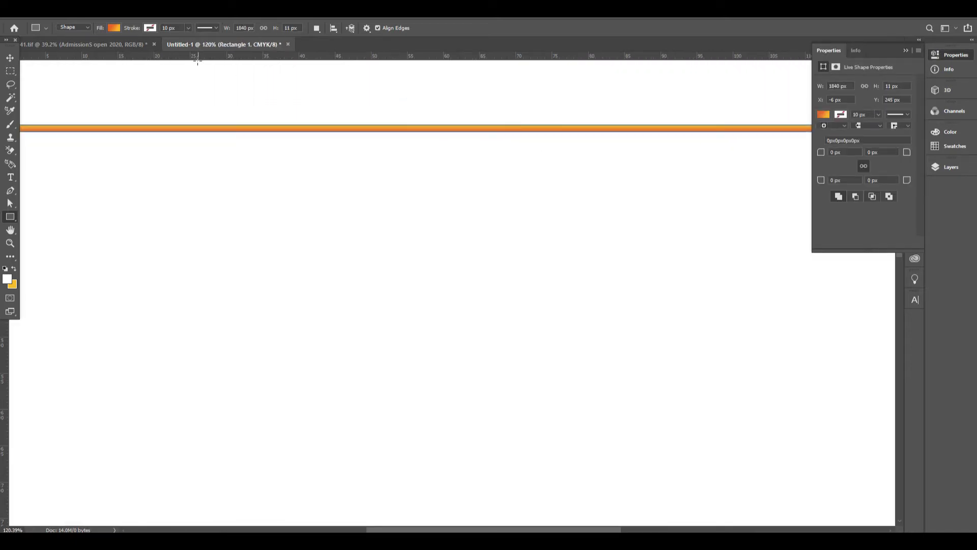
{"action": "left_click", "coordinate": [156, 29]}
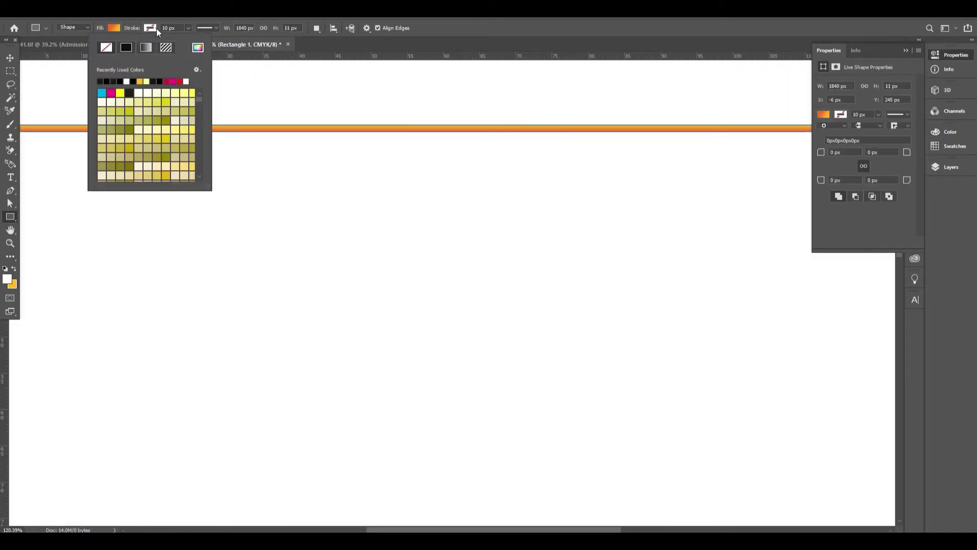
{"action": "left_click", "coordinate": [113, 29]}
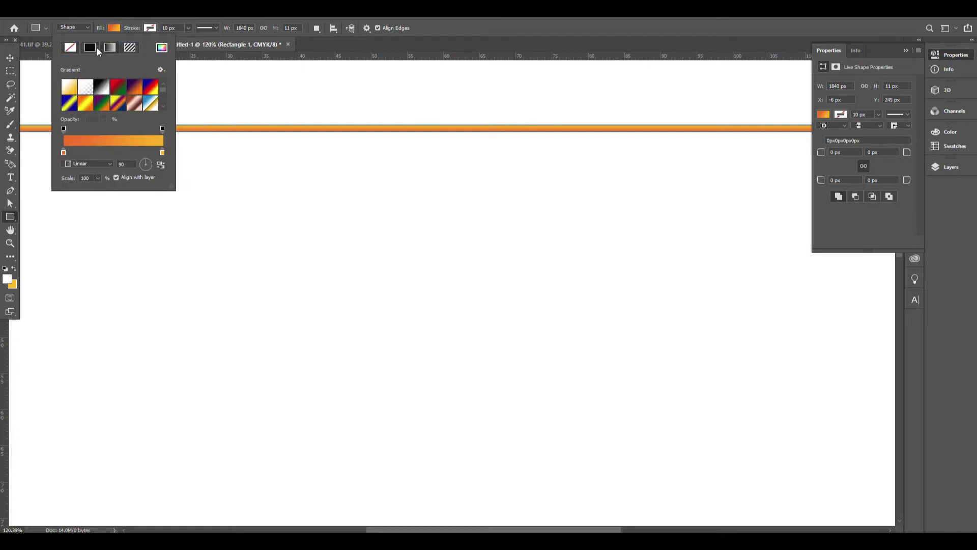
{"action": "left_click", "coordinate": [94, 49]}
{"action": "left_click", "coordinate": [161, 47]}
{"action": "type", "text": "0\t0\t0\t10"}
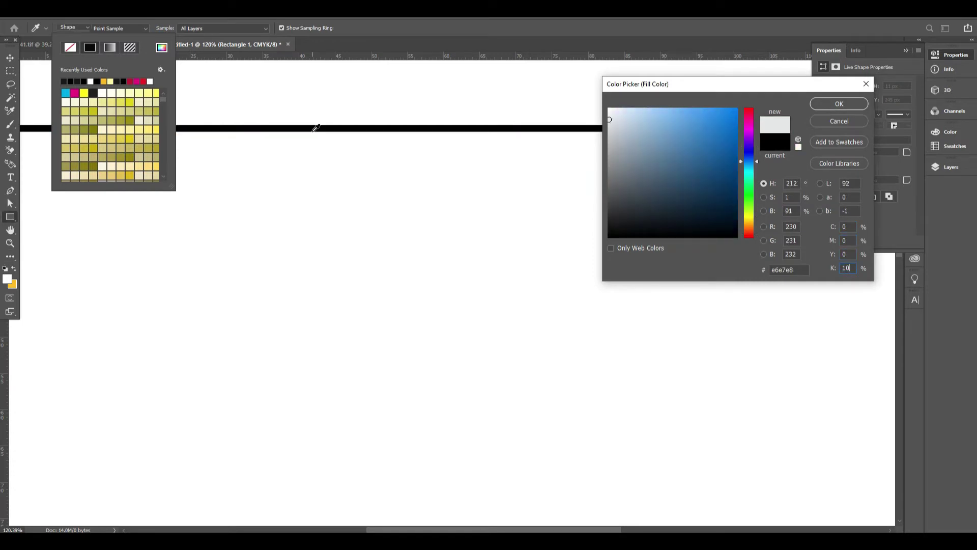
{"action": "key", "text": "Return"}
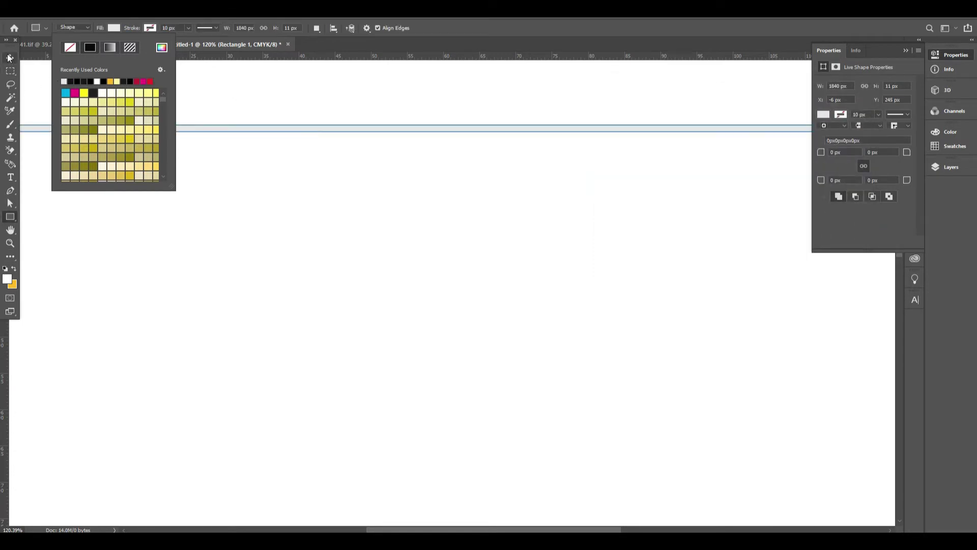
{"action": "key", "text": "Escape"}
Alt-drag a copy of the grey stripe to sit just below the first
{"action": "key", "text": "v"}
{"action": "key", "text": "ctrl+1"}
{"action": "left_click_drag", "start_coordinate": [417, 212], "coordinate": [504, 172]}
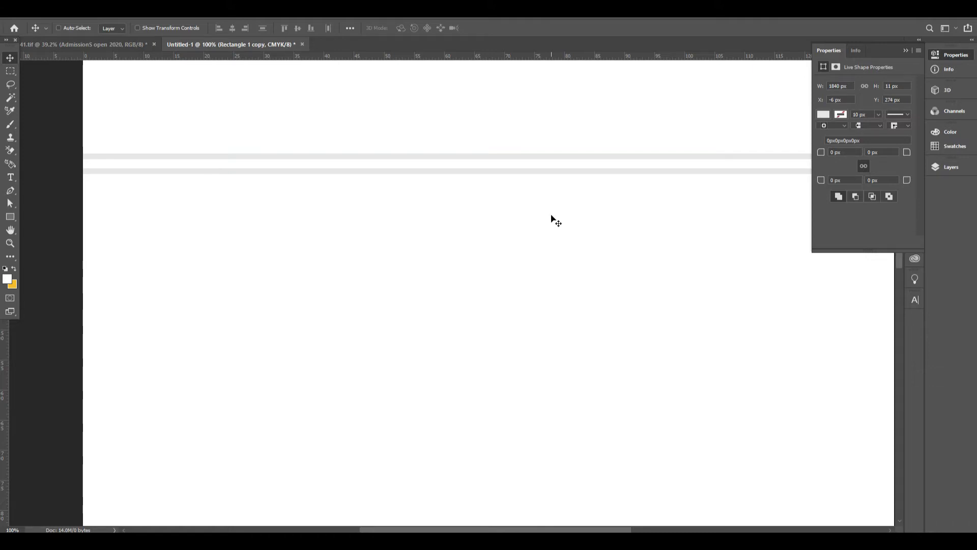
{"action": "mouse_move", "coordinate": [566, 169]}
{"action": "left_mouse_down"}
{"action": "mouse_move", "coordinate": [572, 184]}
{"action": "mouse_move", "coordinate": [599, 190]}
{"action": "mouse_move", "coordinate": [602, 208]}
{"action": "left_mouse_up"}
{"action": "key", "text": "ctrl+minus"}
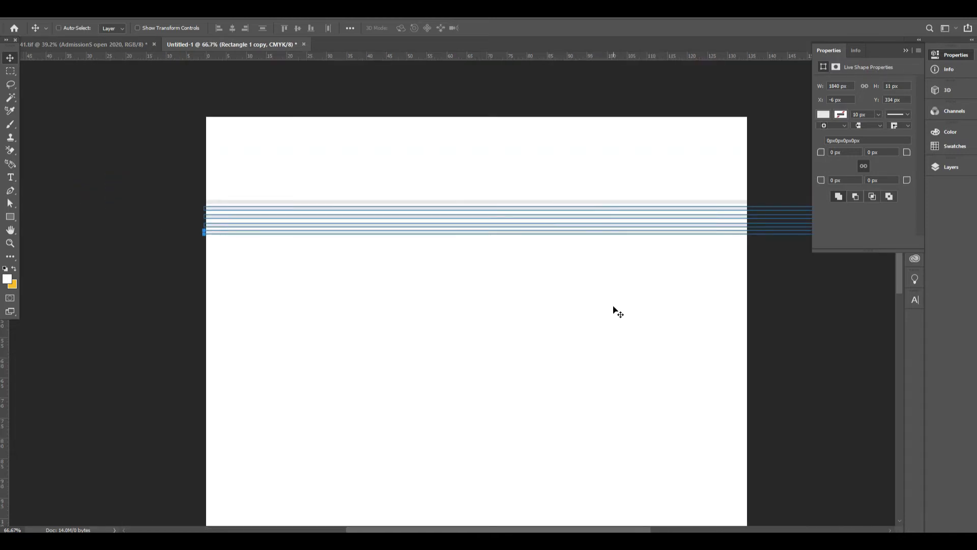
Duplicate both stripes below the originals and merge the stripe layers with Ctrl+E
{"action": "key", "text": "F7"}
{"action": "left_click", "coordinate": [834, 247], "text": "shift"}
{"action": "left_click_drag", "start_coordinate": [700, 209], "coordinate": [711, 240]}
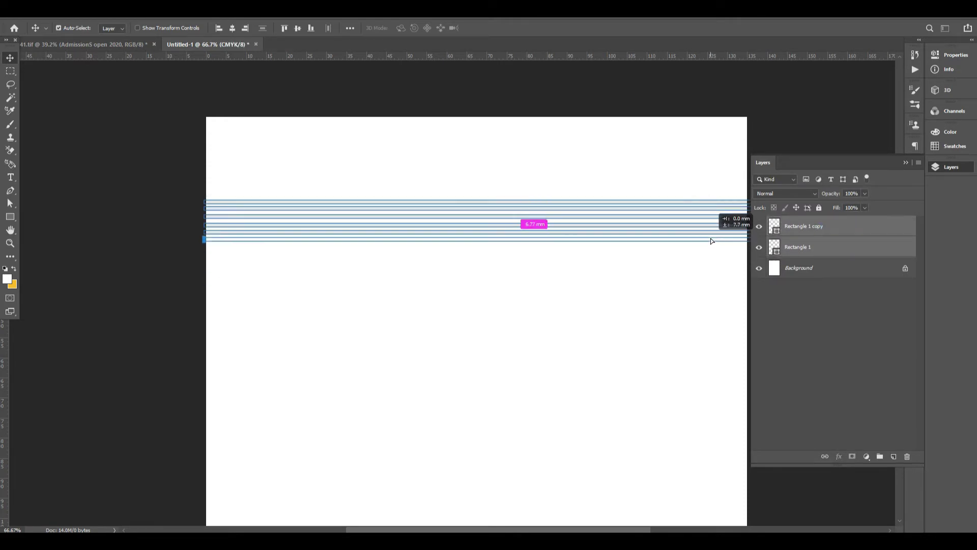
{"action": "left_click", "coordinate": [830, 229]}
{"action": "left_click", "coordinate": [830, 251], "text": "shift"}
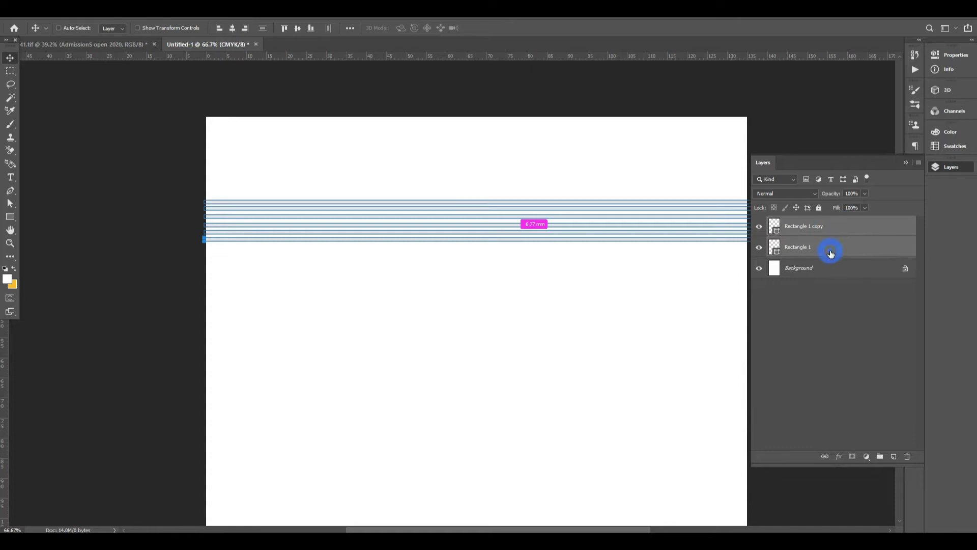
{"action": "right_click", "coordinate": [801, 235]}
{"action": "left_click", "coordinate": [801, 233]}
{"action": "key", "text": "ctrl+e"}
Keep copying and merging the stripes downward, extending the band about 22.3 mm lower
{"action": "left_click_drag", "start_coordinate": [689, 204], "coordinate": [705, 253]}
{"action": "left_click", "coordinate": [827, 252], "text": "shift"}
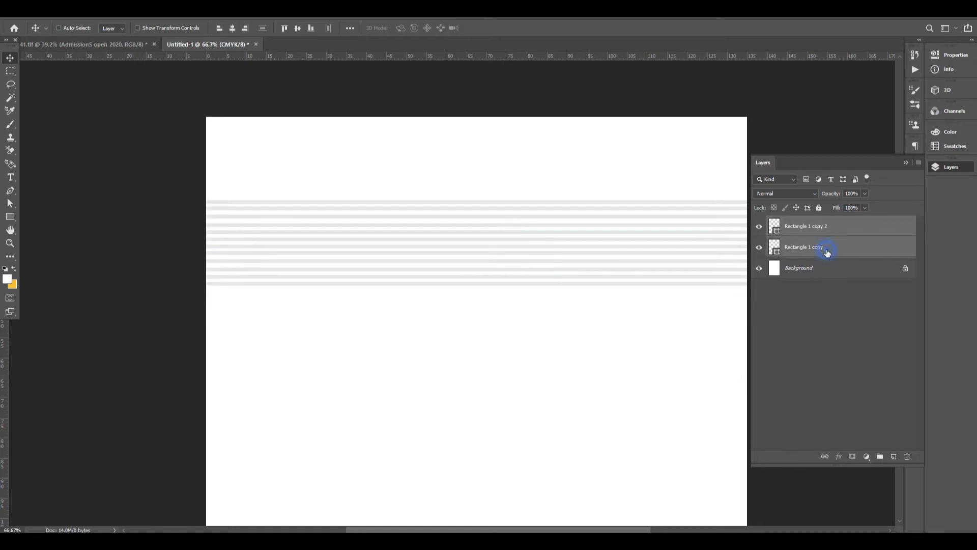
{"action": "key", "text": "ctrl+e"}
{"action": "mouse_move", "coordinate": [651, 232]}
{"action": "left_mouse_down"}
{"action": "mouse_move", "coordinate": [679, 297]}
{"action": "mouse_move", "coordinate": [877, 236]}
{"action": "left_mouse_up"}
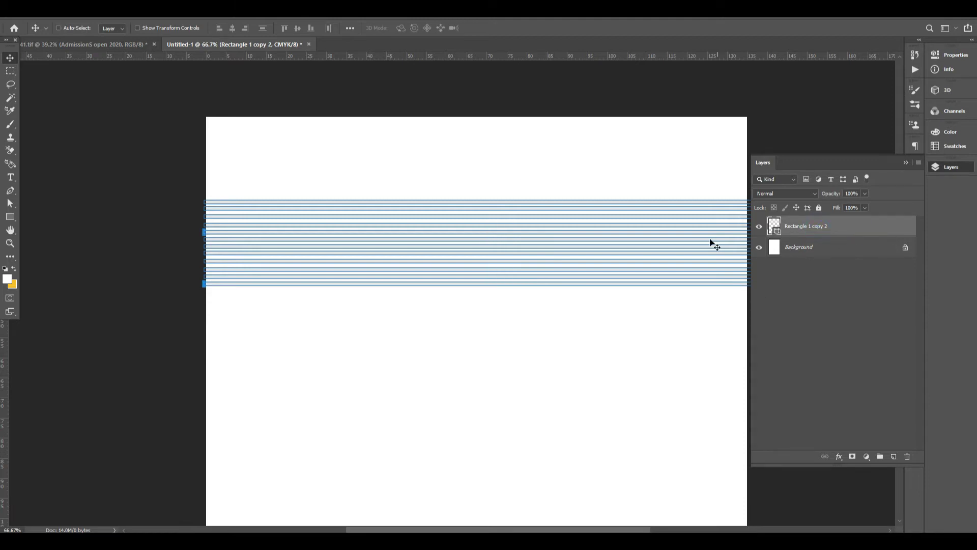
{"action": "left_click_drag", "start_coordinate": [687, 227], "coordinate": [703, 402]}
{"action": "left_click", "coordinate": [847, 276], "text": "shift"}
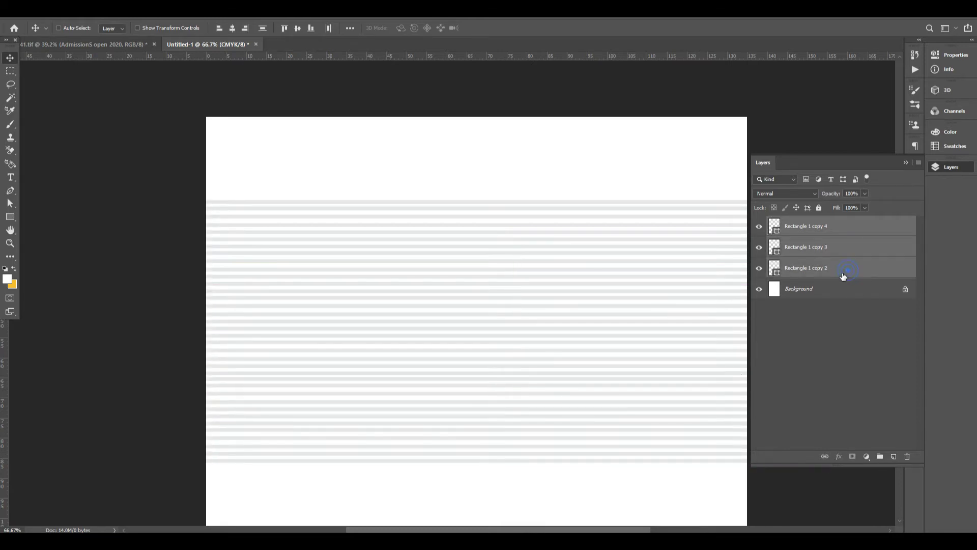
Merge the stripe layers into one and try a trial rotation, then back out
{"action": "key", "text": "ctrl+e"}
{"action": "key", "text": "ctrl+minus"}
{"action": "key", "text": "ctrl+t"}
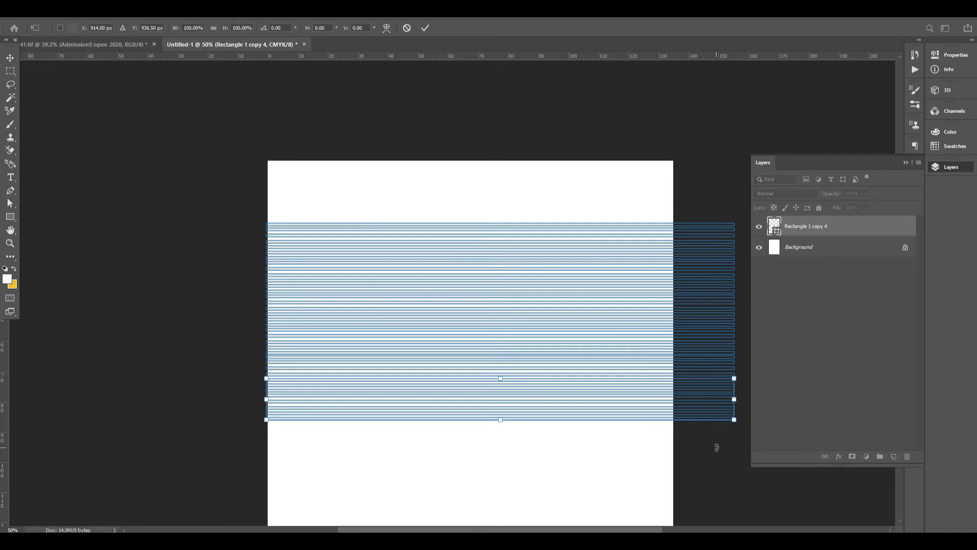
{"action": "left_click_drag", "start_coordinate": [739, 434], "coordinate": [738, 384]}
{"action": "key", "text": "Return"}
Move the stripe band to the page top, tilt it about −10.7° and stretch it across the width
{"action": "key", "text": "ctrl+minus"}
{"action": "key", "text": "ctrl+t"}
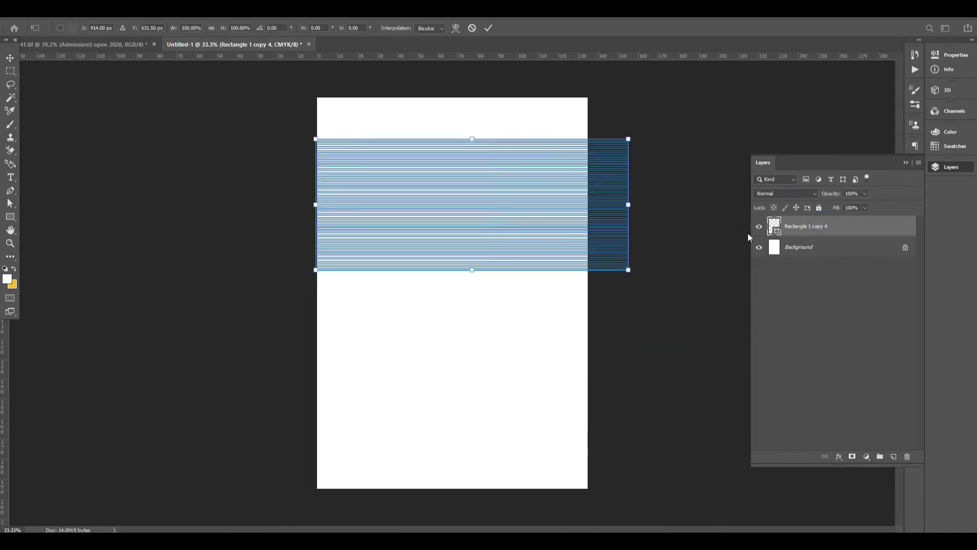
{"action": "left_click_drag", "start_coordinate": [520, 209], "coordinate": [506, 172]}
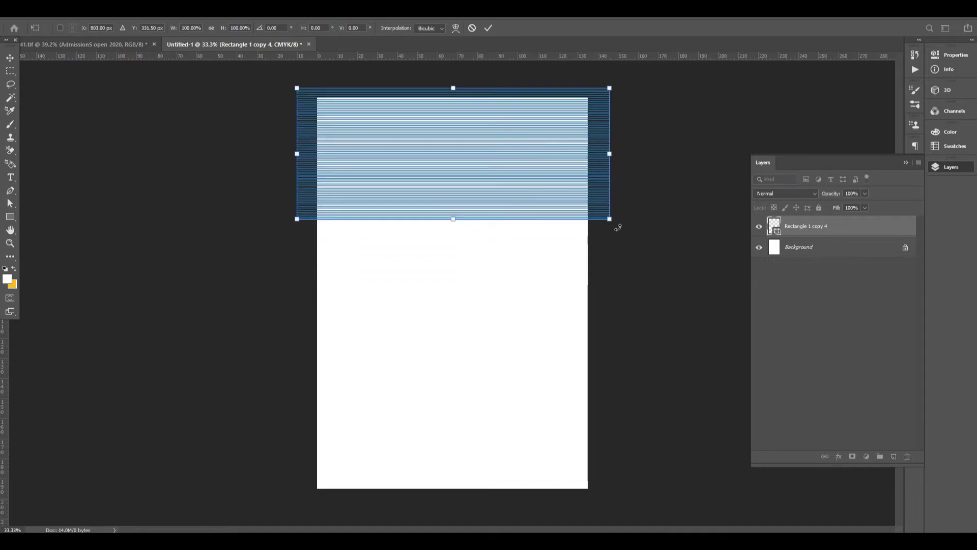
{"action": "left_click_drag", "start_coordinate": [616, 223], "coordinate": [656, 198]}
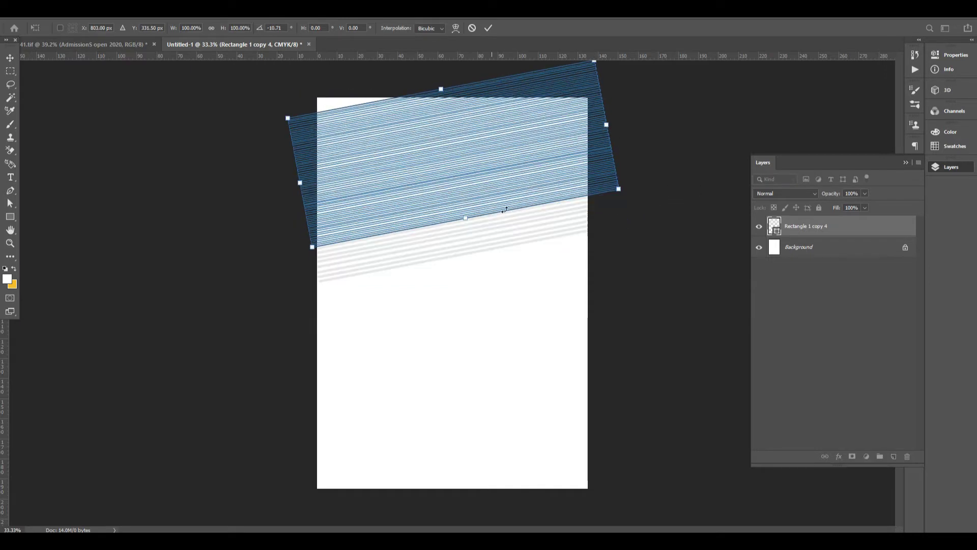
{"action": "left_click_drag", "start_coordinate": [601, 130], "coordinate": [685, 126]}
{"action": "left_click_drag", "start_coordinate": [559, 153], "coordinate": [506, 142]}
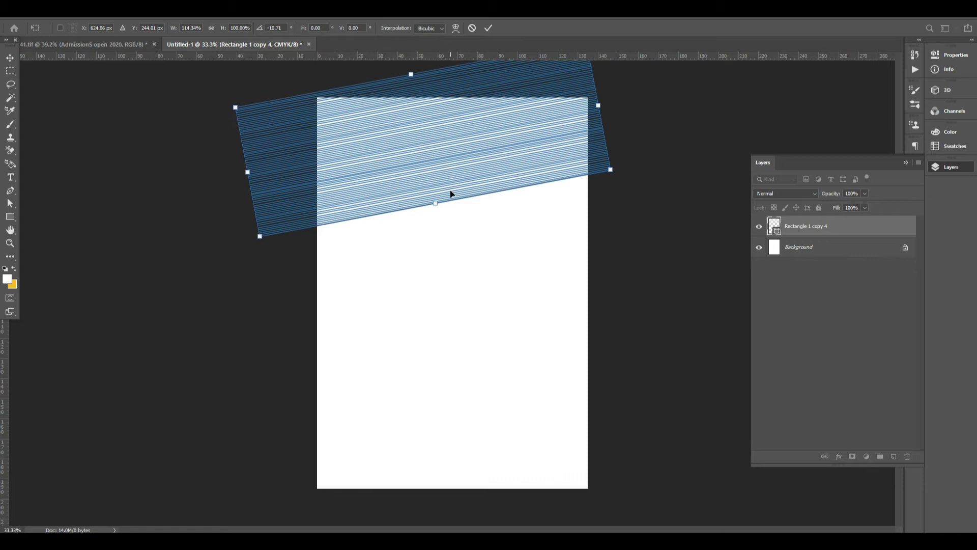
{"action": "left_click_drag", "start_coordinate": [444, 234], "coordinate": [448, 265]}
{"action": "left_click_drag", "start_coordinate": [456, 203], "coordinate": [459, 188]}
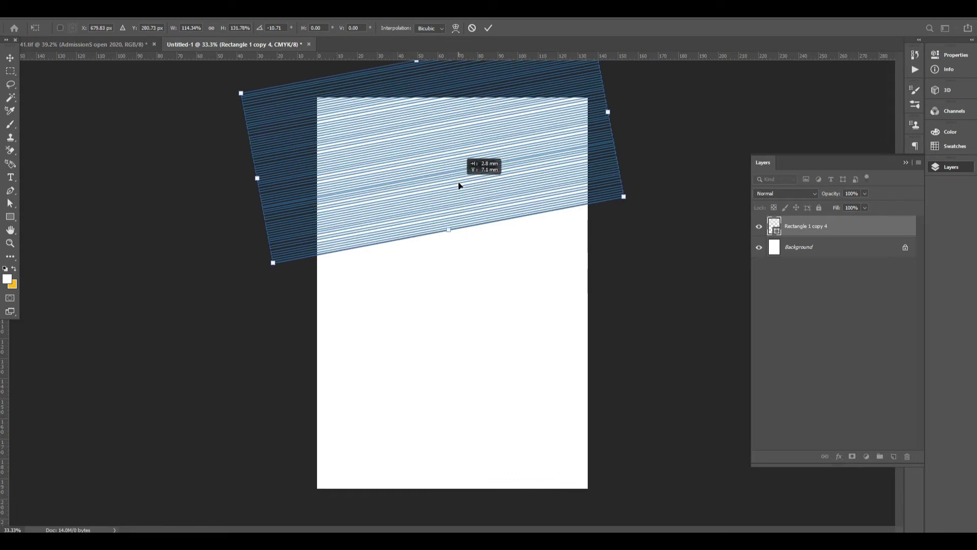
{"action": "key", "text": "Return"}
Convert the stripe layer to a Smart Object and add a layer mask
{"action": "key", "text": "ctrl+plus"}
{"action": "key", "text": "ctrl+plus"}
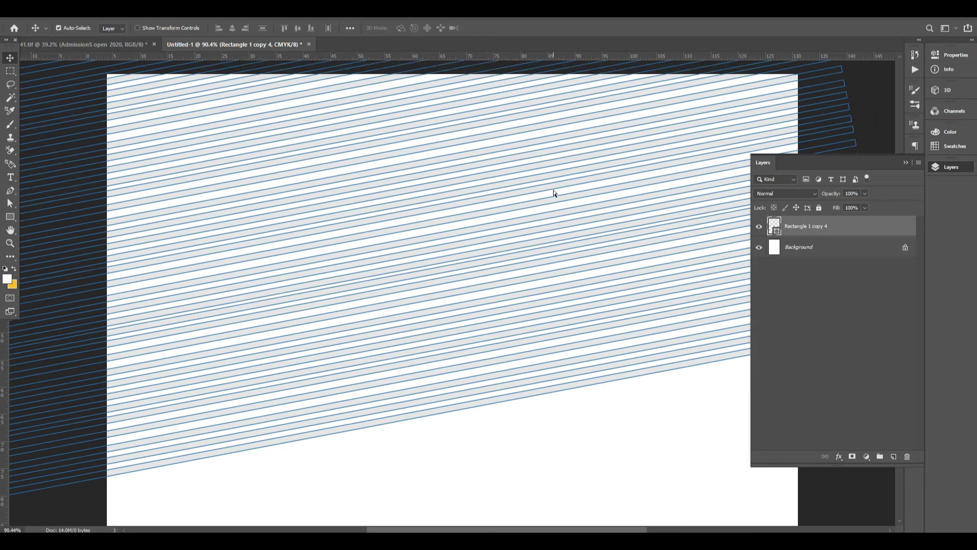
{"action": "right_click", "coordinate": [822, 231]}
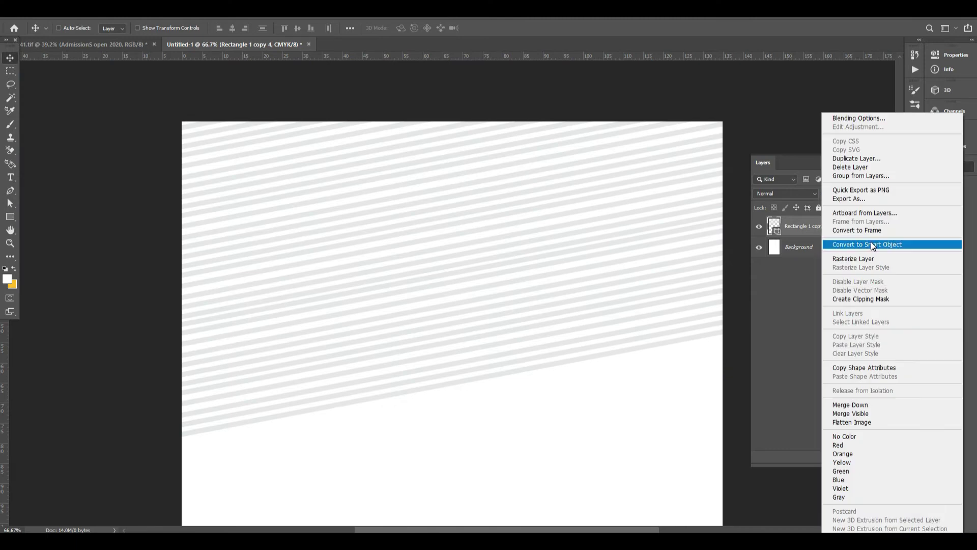
{"action": "left_click", "coordinate": [871, 242]}
{"action": "key", "text": "ctrl+minus"}
{"action": "left_click", "coordinate": [852, 457]}
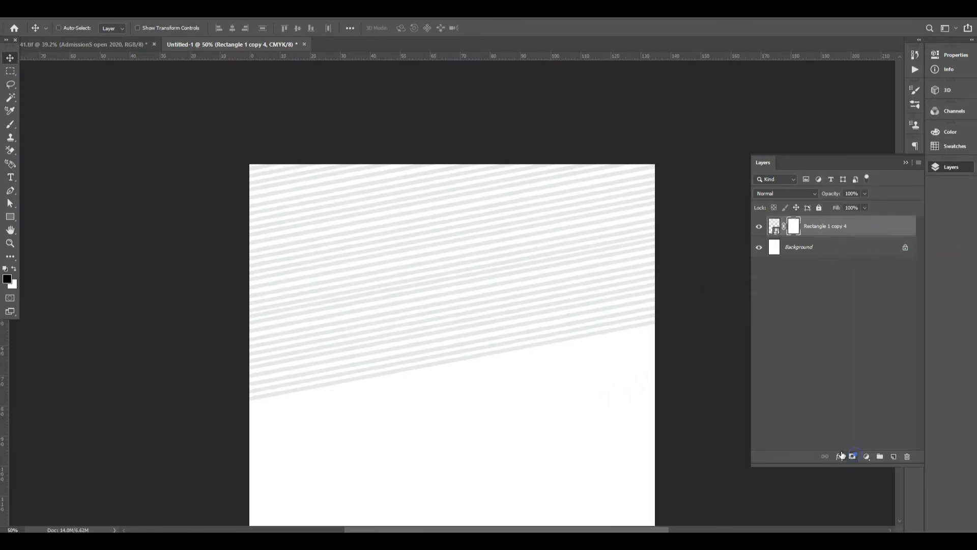
Paint black on the mask with a soft brush to fade the stripes' lower part
{"action": "key", "text": "b"}
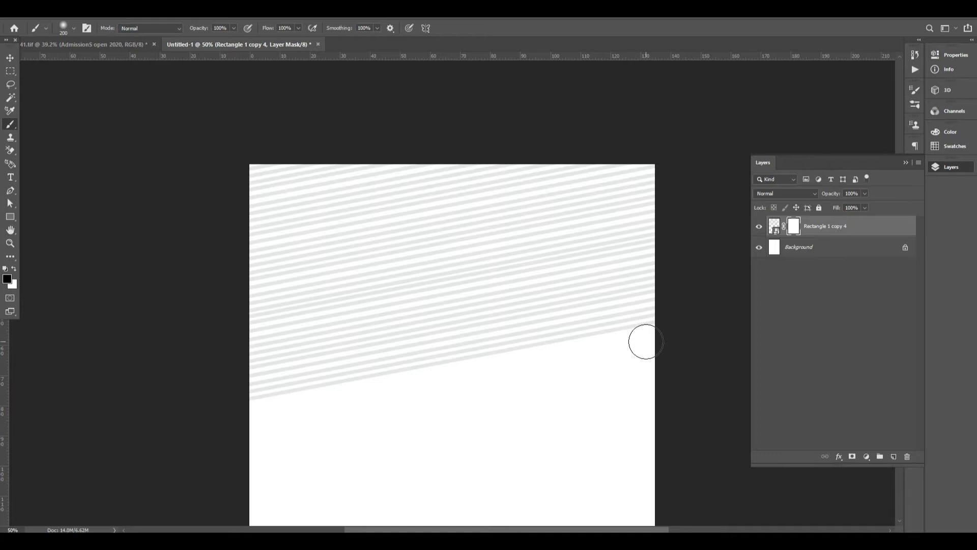
{"action": "mouse_move", "coordinate": [657, 340]}
{"action": "left_mouse_down"}
{"action": "mouse_move", "coordinate": [276, 384]}
{"action": "mouse_move", "coordinate": [658, 349]}
{"action": "left_mouse_up"}
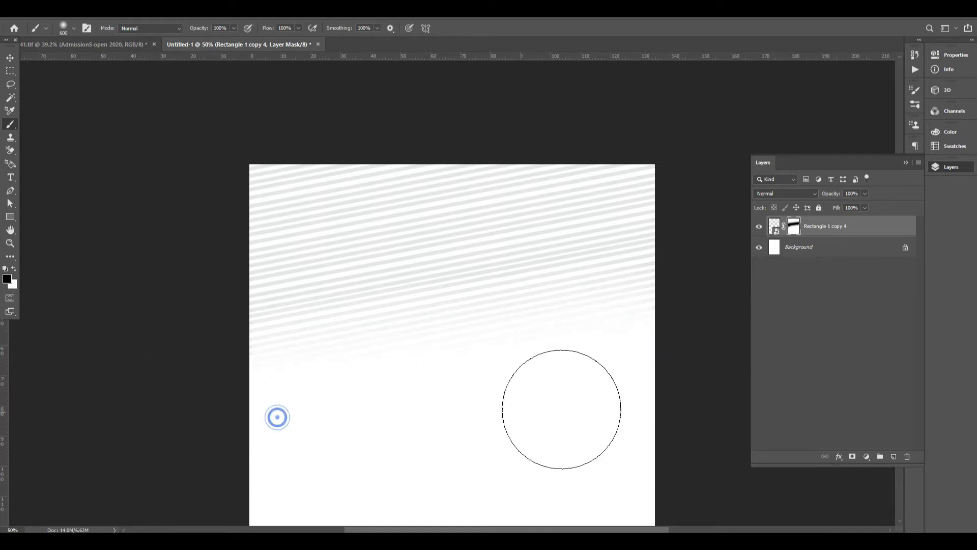
{"action": "key", "text": "v"}
{"action": "key", "text": "ctrl+0"}
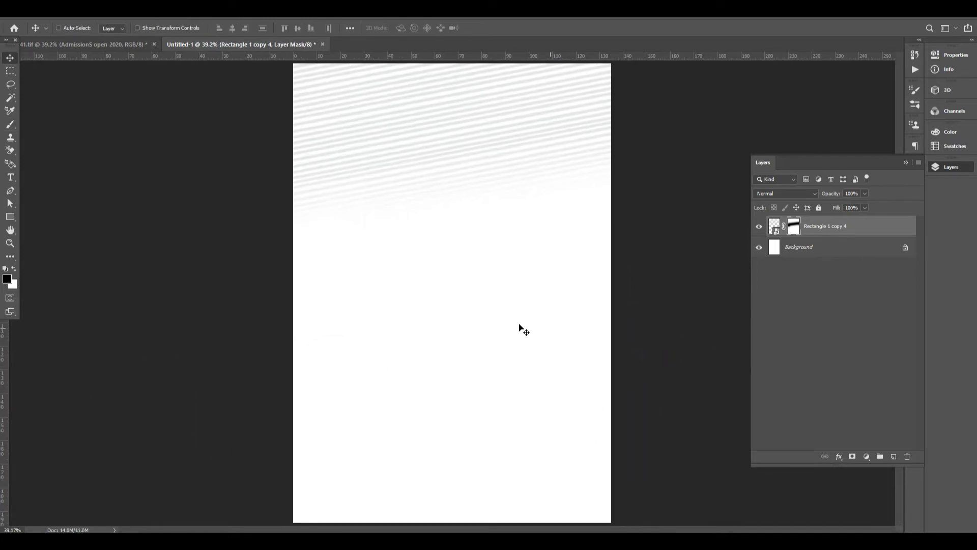
{"action": "left_click", "coordinate": [10, 217]}
Draw a large rectangle mid-page and centre it horizontally and vertically on the canvas
{"action": "mouse_move", "coordinate": [327, 157]}
{"action": "left_mouse_down"}
{"action": "mouse_move", "coordinate": [590, 445]}
{"action": "mouse_move", "coordinate": [571, 417]}
{"action": "left_mouse_up"}
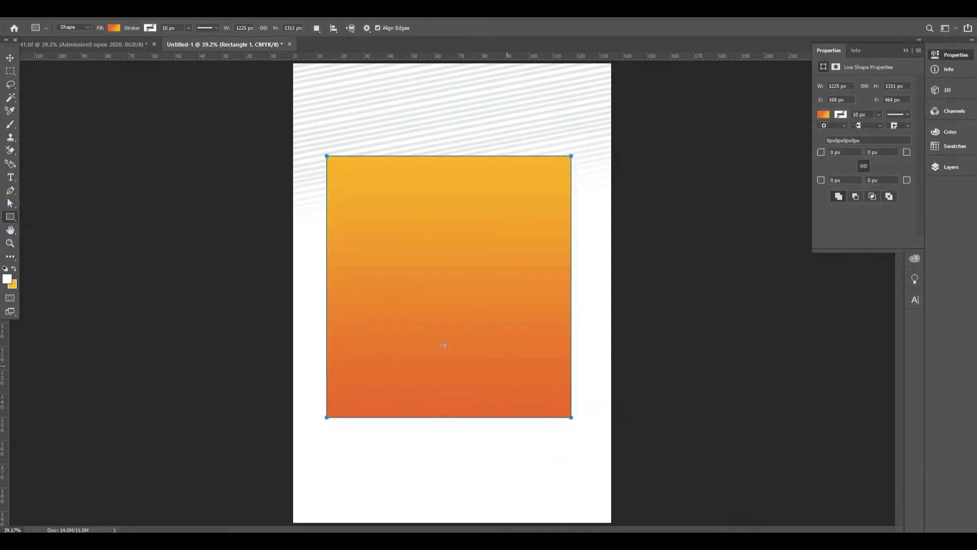
{"action": "left_click", "coordinate": [10, 57]}
{"action": "key", "text": "ctrl+a"}
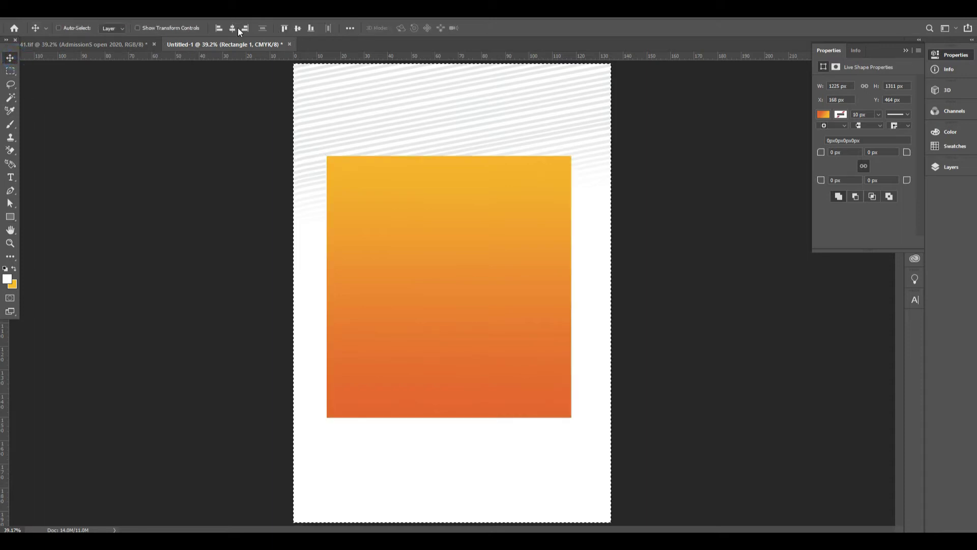
{"action": "left_click", "coordinate": [232, 28]}
{"action": "left_click", "coordinate": [297, 28]}
{"action": "key", "text": "ctrl+d"}
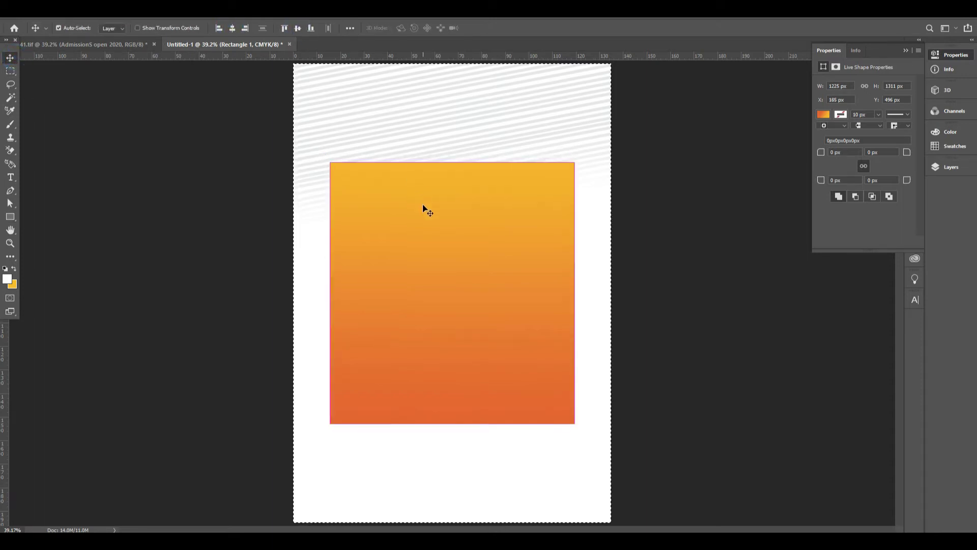
Give the rectangle no fill and a black 30 px stroke
{"action": "left_click", "coordinate": [11, 217]}
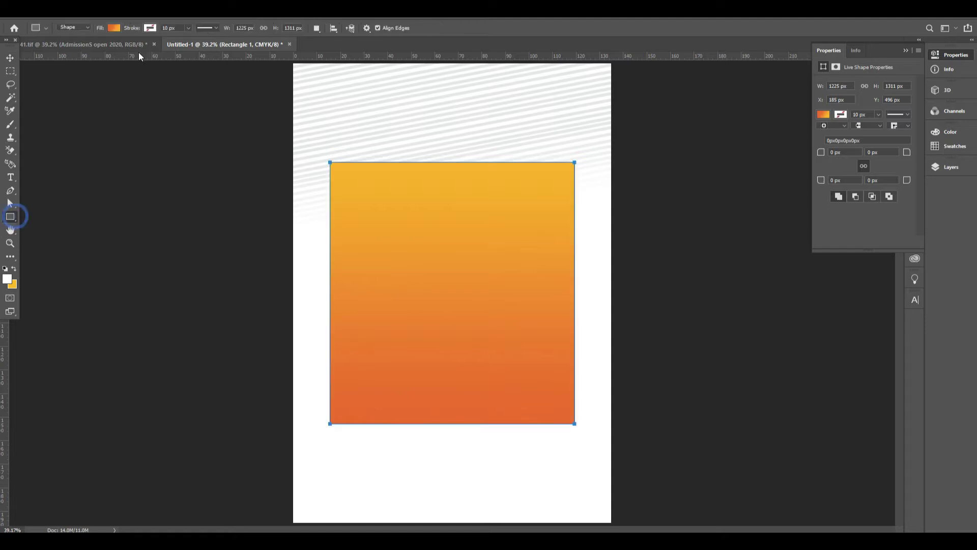
{"action": "left_click", "coordinate": [155, 26]}
{"action": "left_click", "coordinate": [111, 28]}
{"action": "left_click", "coordinate": [113, 30]}
{"action": "left_click", "coordinate": [69, 47]}
{"action": "left_click", "coordinate": [145, 28]}
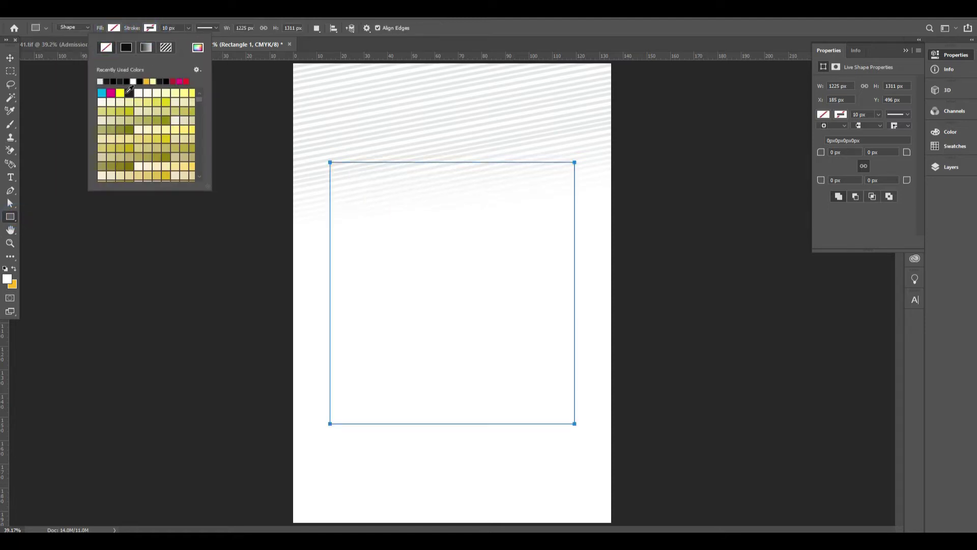
{"action": "left_click", "coordinate": [129, 81]}
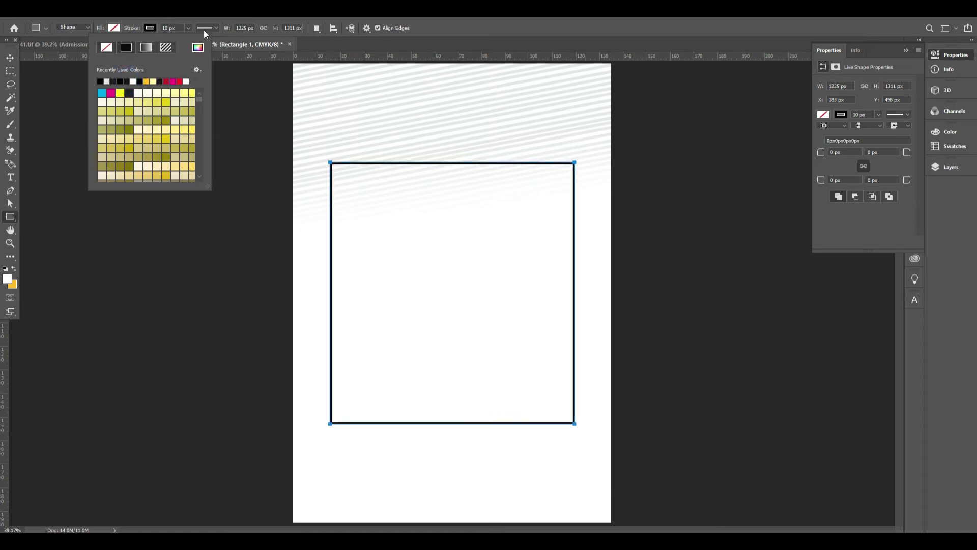
{"action": "left_click", "coordinate": [99, 30]}
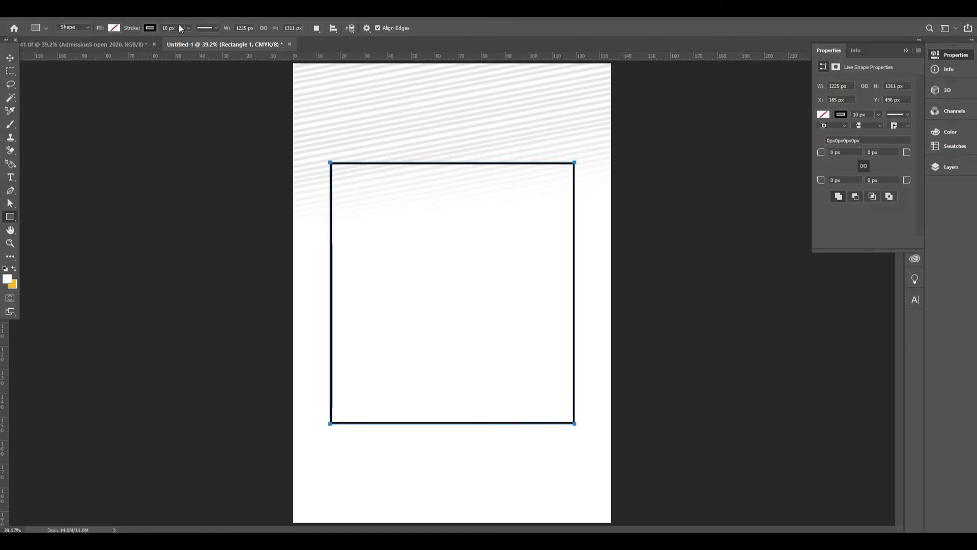
{"action": "type", "text": "20"}
{"action": "key", "text": "Return"}
{"action": "type", "text": "30"}
{"action": "key", "text": "Tab"}
Add a new blank layer above the frame with Ctrl+Shift+N
{"action": "left_click", "coordinate": [10, 57]}
{"action": "key", "text": "ctrl+a"}
{"action": "key", "text": "ctrl+d"}
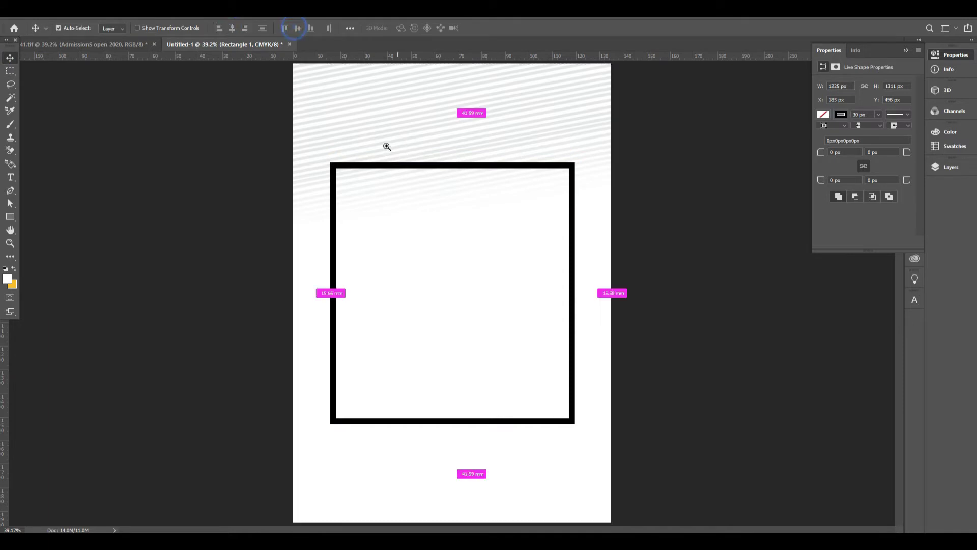
{"action": "key", "text": "ctrl+shift+n"}
{"action": "key", "text": "Return"}
Draw a black-filled Pen shape triangle in the frame's top-left corner
{"action": "scroll", "coordinate": [307, 131], "scroll_direction": "up", "scroll_amount": 5}
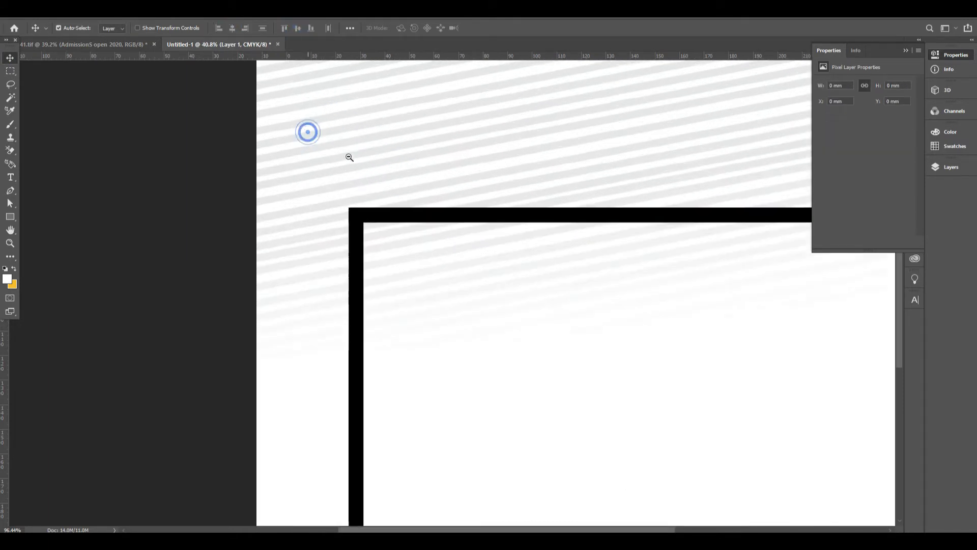
{"action": "key", "text": "p"}
{"action": "left_click", "coordinate": [71, 28]}
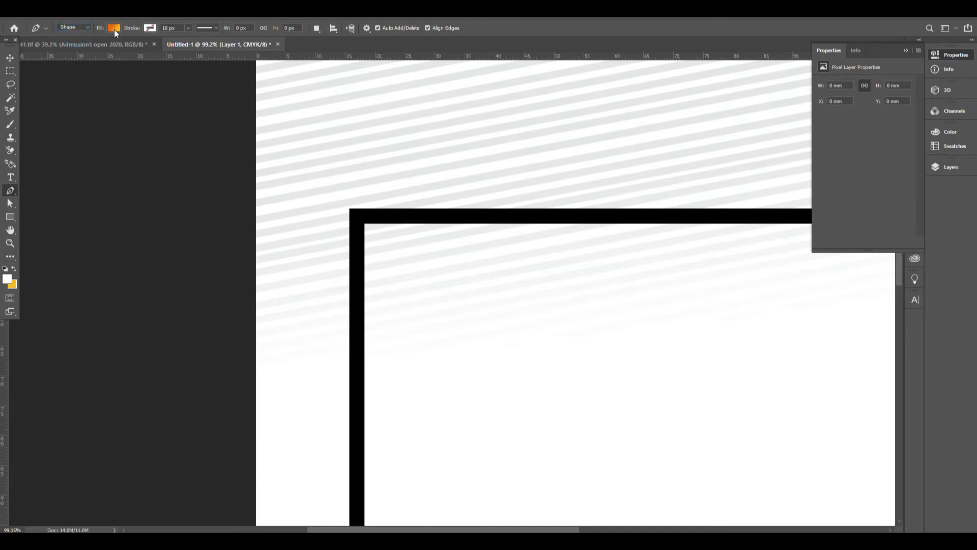
{"action": "left_click", "coordinate": [114, 29]}
{"action": "left_click", "coordinate": [92, 48]}
{"action": "left_click", "coordinate": [363, 311]}
{"action": "left_click", "coordinate": [466, 213]}
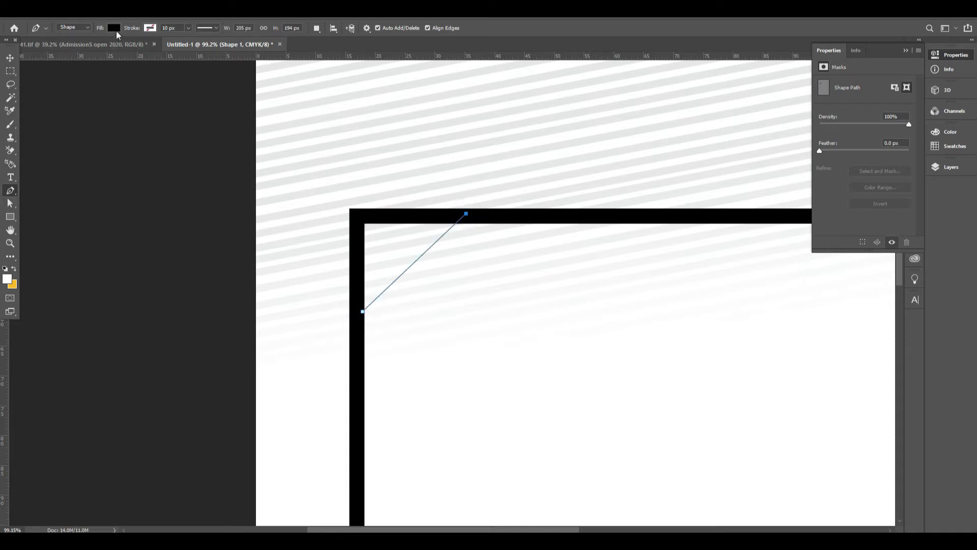
{"action": "left_click", "coordinate": [360, 215]}
{"action": "left_click", "coordinate": [362, 311]}
Scale the triangle to about 69% and fit it into the frame's top-left corner
{"action": "left_click", "coordinate": [10, 58]}
{"action": "key", "text": "ctrl+minus"}
{"action": "key", "text": "ctrl+minus"}
{"action": "key", "text": "ctrl+minus"}
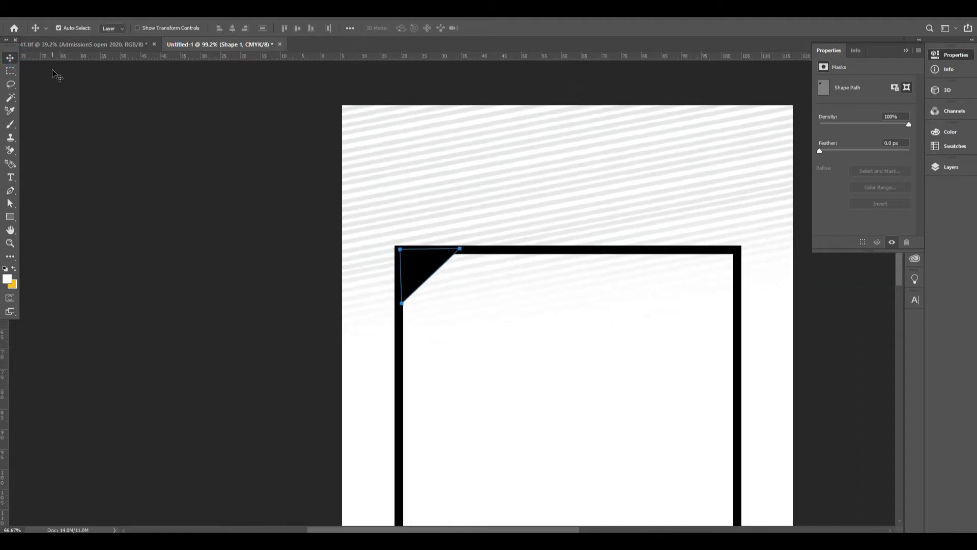
{"action": "left_click_drag", "start_coordinate": [370, 194], "coordinate": [376, 206]}
{"action": "key", "text": "ctrl+z"}
{"action": "left_click_drag", "start_coordinate": [389, 199], "coordinate": [380, 201]}
{"action": "key", "text": "Return"}
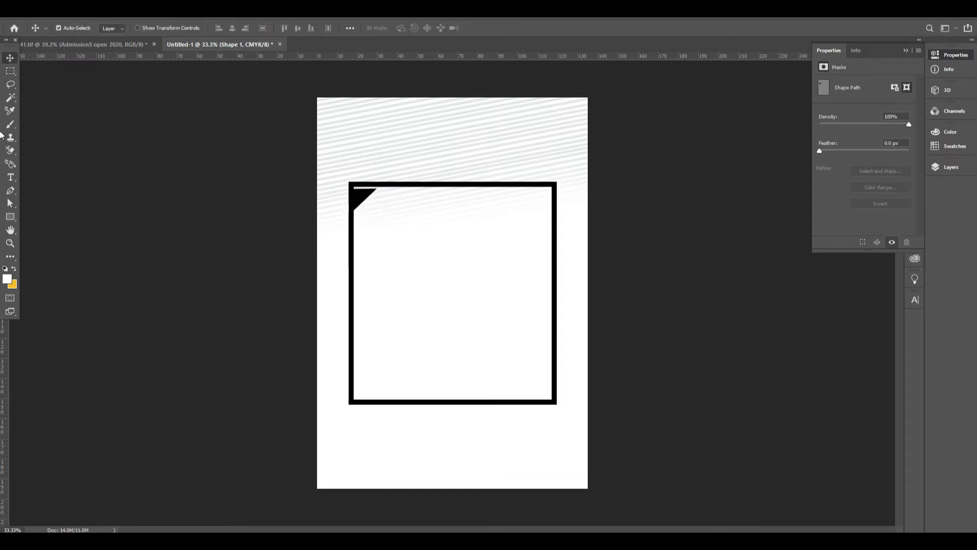
{"action": "left_click", "coordinate": [957, 55]}
{"action": "scroll", "coordinate": [321, 301], "scroll_direction": "up", "scroll_amount": 5}
{"action": "scroll", "coordinate": [351, 146], "scroll_direction": "up", "scroll_amount": 2}
{"action": "left_click_drag", "start_coordinate": [297, 323], "coordinate": [236, 369]}
{"action": "scroll", "coordinate": [235, 360], "scroll_direction": "down", "scroll_amount": 3}
{"action": "scroll", "coordinate": [235, 360], "scroll_direction": "down", "scroll_amount": 3}
Duplicate the triangle, rotate the copy 180° and place it in the bottom-right corner
{"action": "mouse_move", "coordinate": [376, 190]}
{"action": "left_mouse_down"}
{"action": "mouse_move", "coordinate": [468, 312]}
{"action": "mouse_move", "coordinate": [489, 312]}
{"action": "left_mouse_up"}
{"action": "key", "text": "ctrl+t"}
{"action": "right_click", "coordinate": [473, 303]}
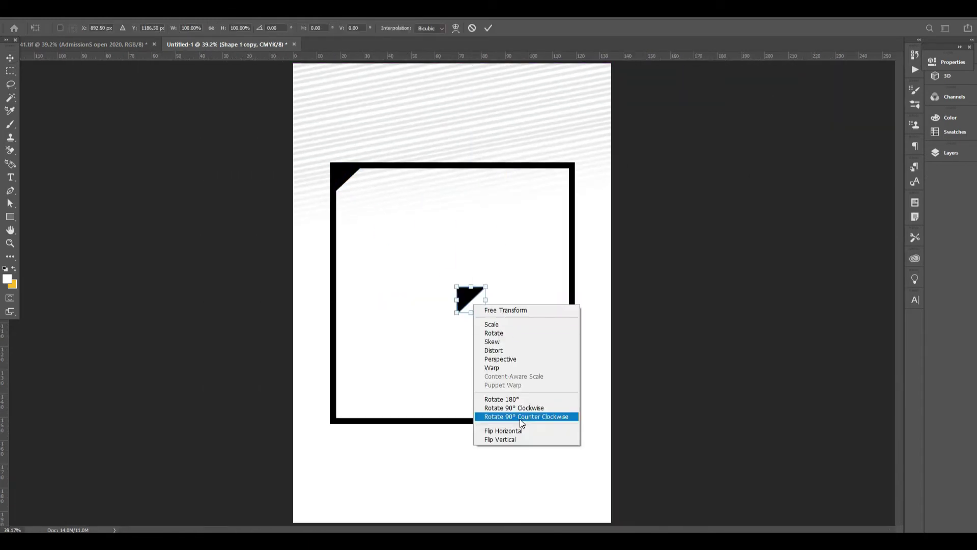
{"action": "left_click", "coordinate": [515, 399]}
{"action": "key", "text": "Return"}
{"action": "left_click_drag", "start_coordinate": [486, 305], "coordinate": [571, 416]}
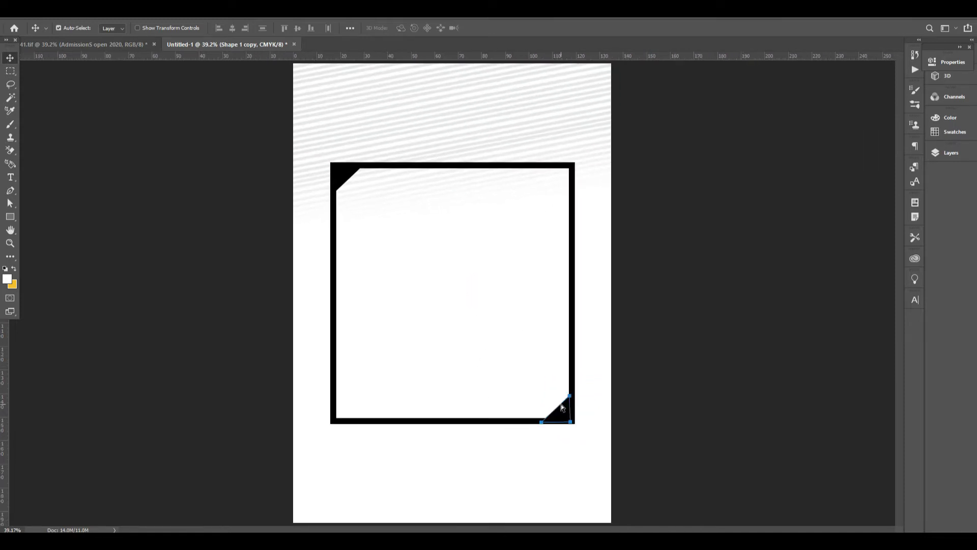
{"action": "key", "text": "ctrl+minus"}
{"action": "right_click", "coordinate": [466, 434]}
{"action": "left_click", "coordinate": [498, 439]}
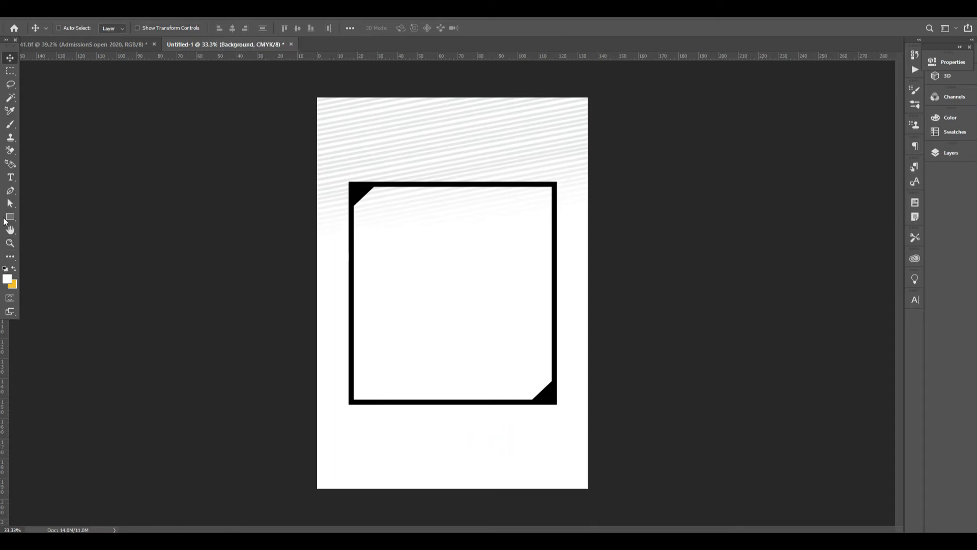
Draw a wide black bar along the bottom with 143 px rounded corners, slightly taller
{"action": "left_click", "coordinate": [10, 217]}
{"action": "left_click_drag", "start_coordinate": [285, 432], "coordinate": [519, 482]}
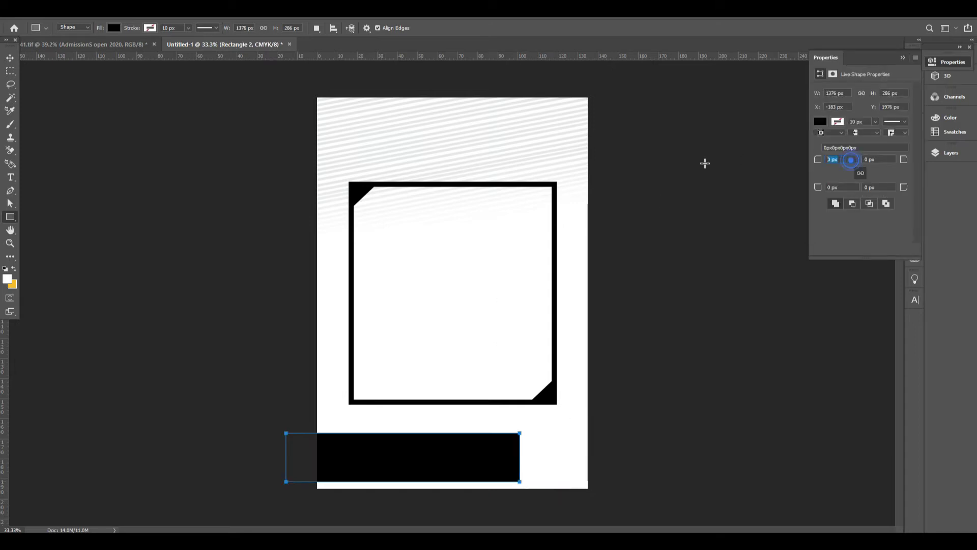
{"action": "type", "text": "0"}
{"action": "key", "text": "Tab"}
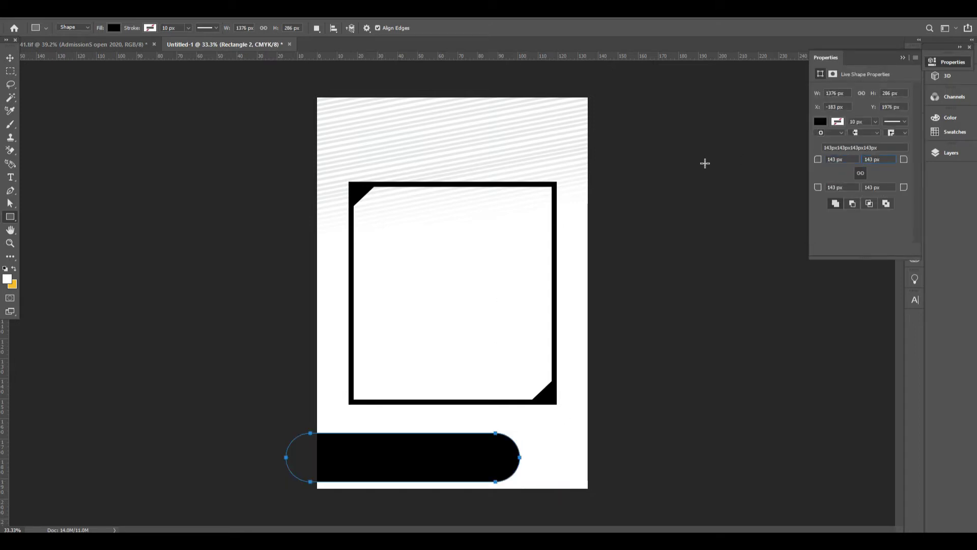
{"action": "left_click", "coordinate": [10, 58]}
{"action": "key", "text": "ctrl+t"}
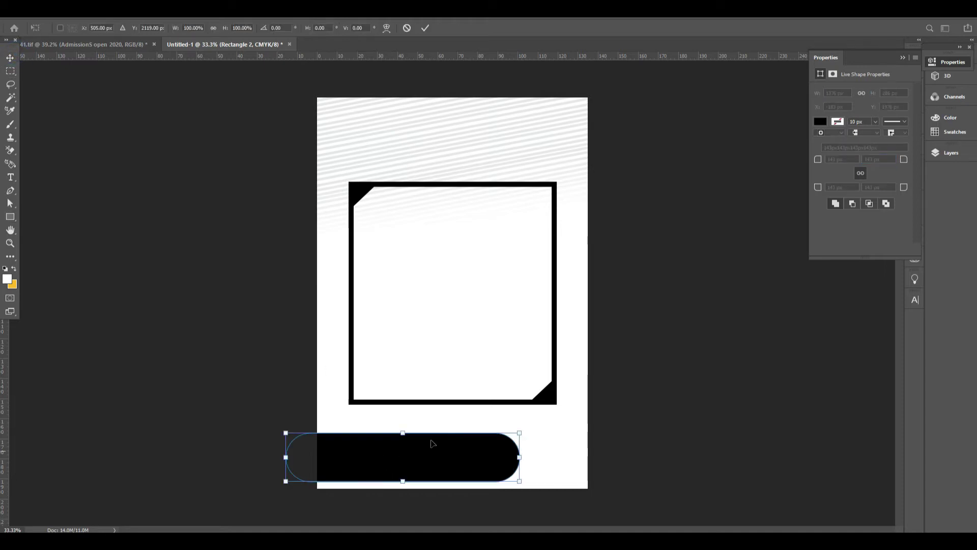
{"action": "left_click_drag", "start_coordinate": [402, 431], "coordinate": [405, 427]}
{"action": "key", "text": "Return"}
Alt-drag a copy of the pill to the right and widen it
{"action": "mouse_move", "coordinate": [471, 448]}
{"action": "left_mouse_down"}
{"action": "mouse_move", "coordinate": [459, 460]}
{"action": "mouse_move", "coordinate": [468, 465]}
{"action": "mouse_move", "coordinate": [737, 458]}
{"action": "mouse_move", "coordinate": [672, 432]}
{"action": "mouse_move", "coordinate": [652, 456]}
{"action": "left_mouse_up"}
{"action": "key", "text": "ctrl+t"}
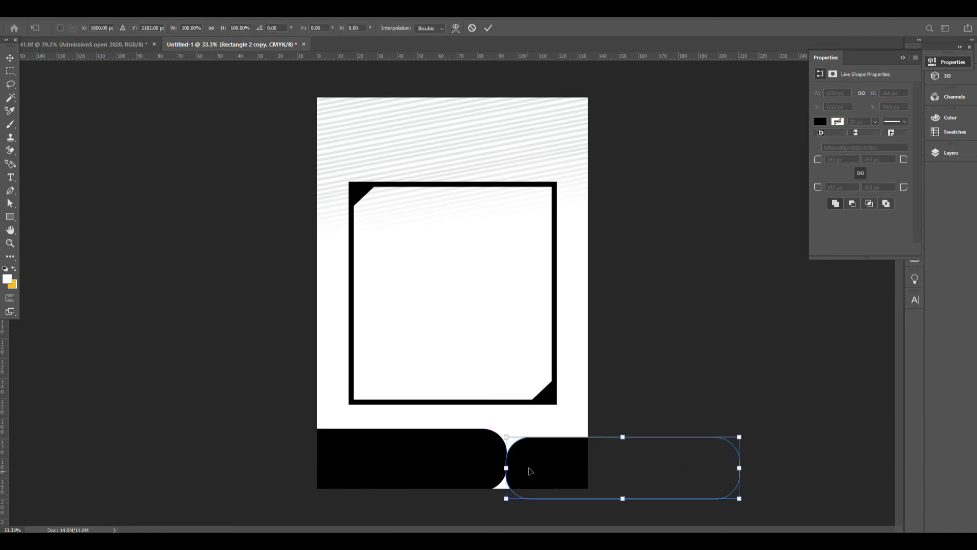
{"action": "mouse_move", "coordinate": [506, 468]}
{"action": "left_mouse_down"}
{"action": "mouse_move", "coordinate": [498, 469]}
{"action": "mouse_move", "coordinate": [576, 464]}
{"action": "left_mouse_up"}
{"action": "key", "text": "Return"}
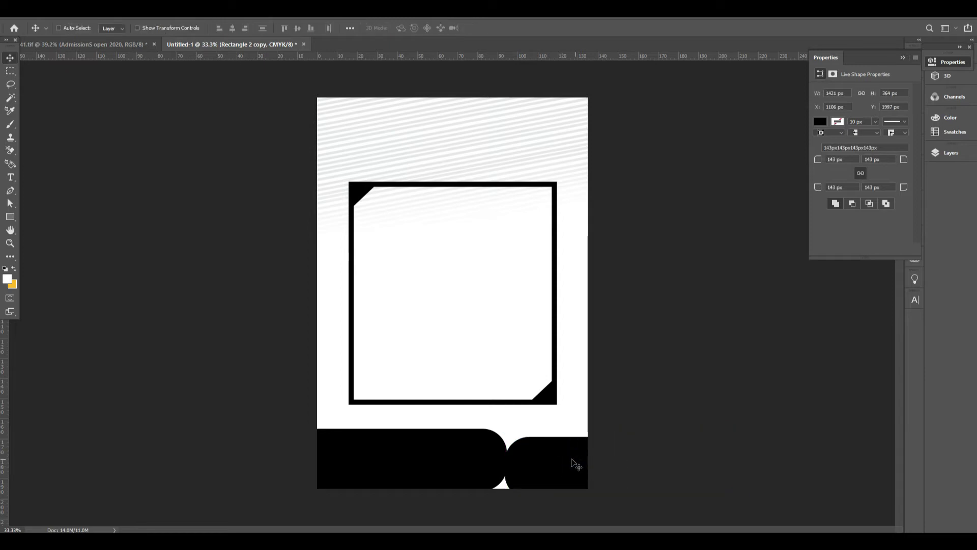
Select both pill layers and raise them slightly
{"action": "right_click", "coordinate": [465, 450]}
{"action": "left_click", "coordinate": [488, 463]}
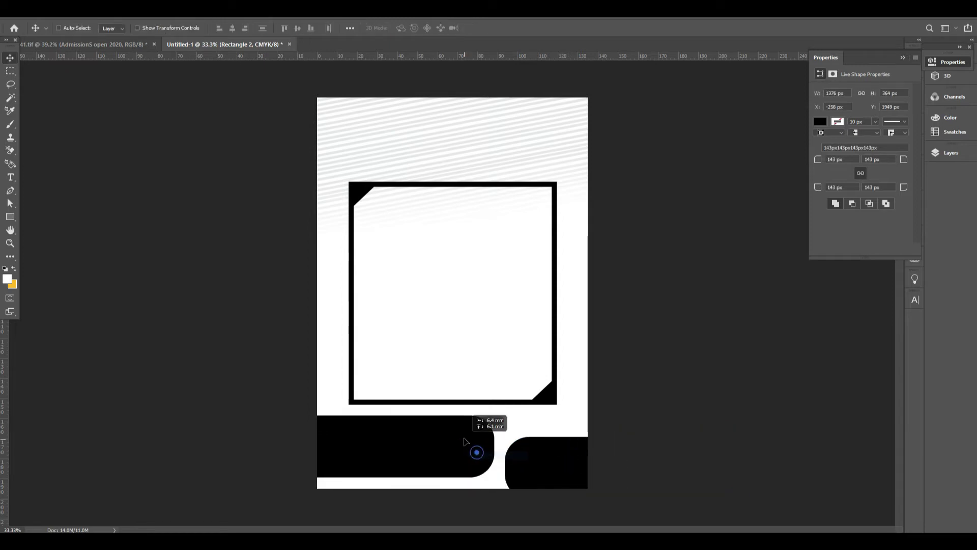
{"action": "right_click", "coordinate": [531, 468]}
{"action": "left_click", "coordinate": [560, 473], "text": "shift"}
{"action": "left_click_drag", "start_coordinate": [560, 475], "coordinate": [558, 464]}
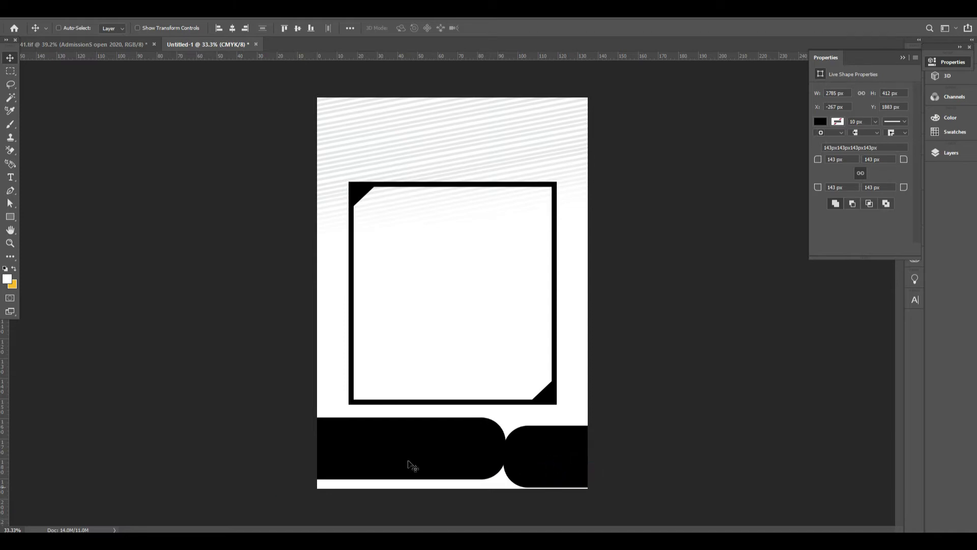
{"action": "left_click", "coordinate": [10, 217]}
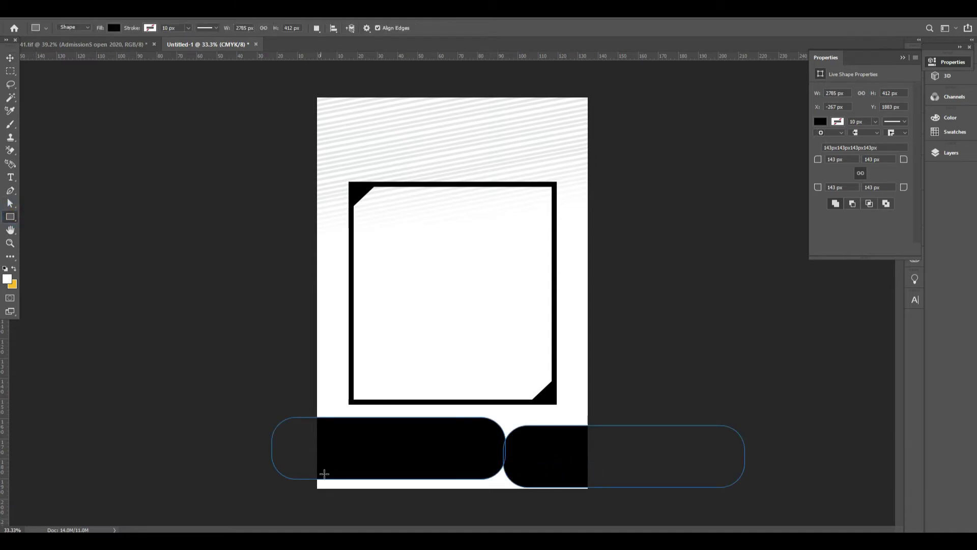
Draw a black rectangle on a new layer below the pills and reposition it
{"action": "key", "text": "ctrl+shift+n"}
{"action": "key", "text": "Return"}
{"action": "left_click_drag", "start_coordinate": [294, 464], "coordinate": [568, 516]}
{"action": "left_click", "coordinate": [11, 57]}
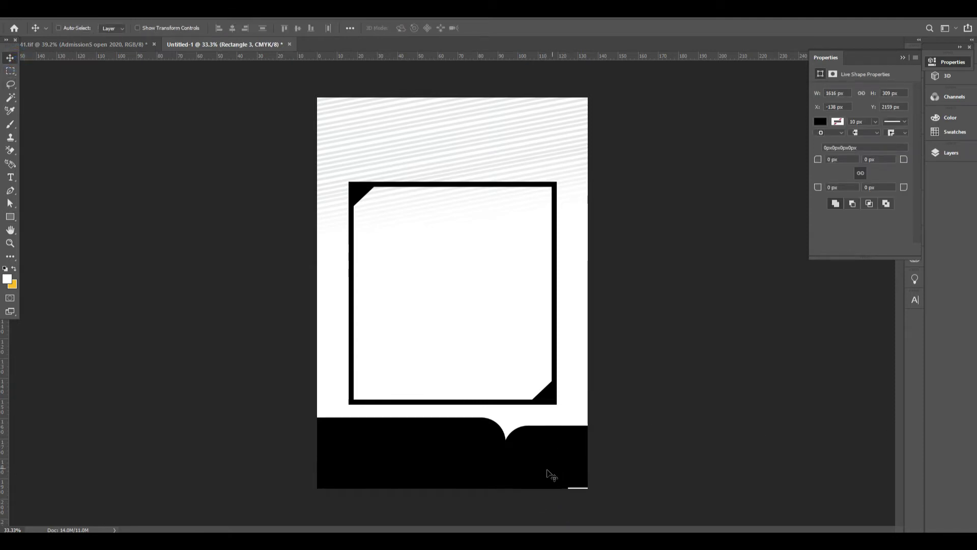
{"action": "right_click", "coordinate": [515, 475]}
{"action": "left_click", "coordinate": [524, 480]}
{"action": "mouse_move", "coordinate": [501, 488]}
{"action": "left_mouse_down"}
{"action": "mouse_move", "coordinate": [513, 496]}
{"action": "mouse_move", "coordinate": [544, 453]}
{"action": "mouse_move", "coordinate": [477, 449]}
{"action": "left_mouse_up"}
Convert the pill bars and black rectangle into one smart object and move it down about 60 px
{"action": "right_click", "coordinate": [455, 431]}
{"action": "left_click", "coordinate": [478, 438]}
{"action": "key", "text": "F7"}
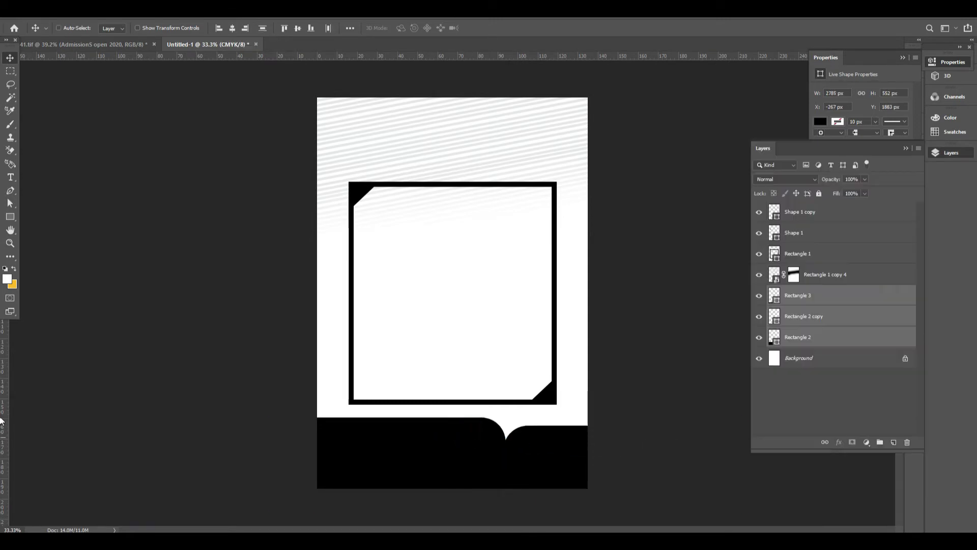
{"action": "right_click", "coordinate": [839, 295]}
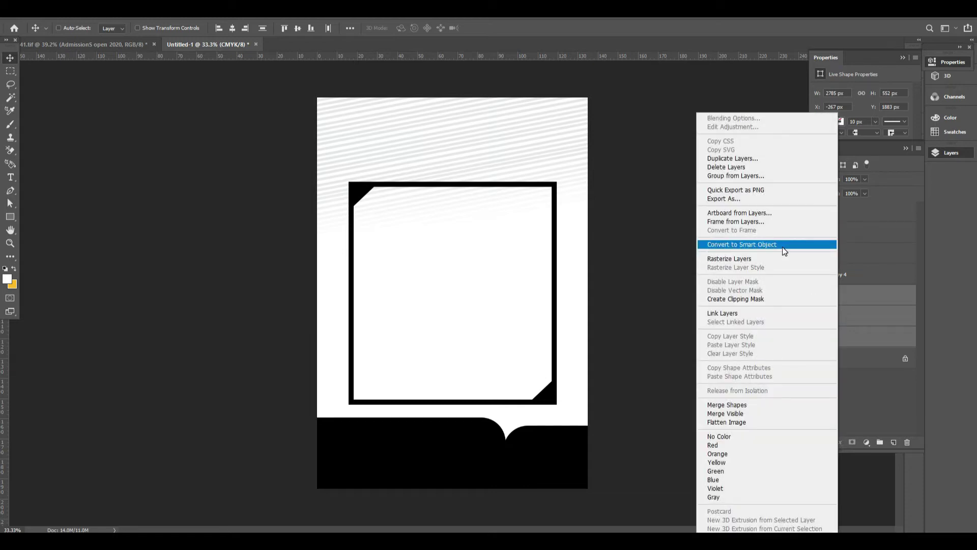
{"action": "left_click", "coordinate": [782, 249]}
{"action": "left_click", "coordinate": [967, 149]}
{"action": "left_click", "coordinate": [964, 65]}
{"action": "left_click_drag", "start_coordinate": [560, 441], "coordinate": [560, 472]}
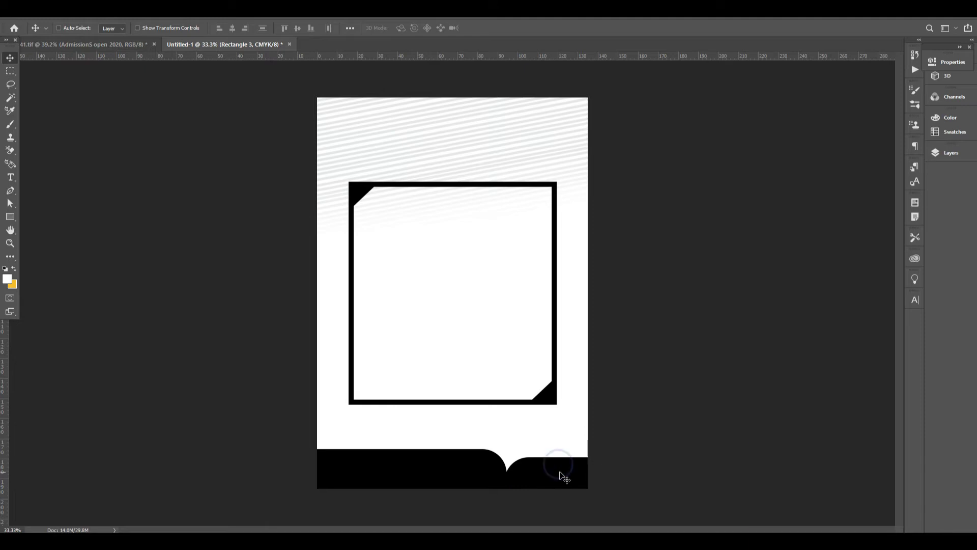
Add a Normal-blend drop shadow to the bottom band, trying different opacity, size and spread values
{"action": "key", "text": "alt+l"}
{"action": "key", "text": "y"}
{"action": "key", "text": "d"}
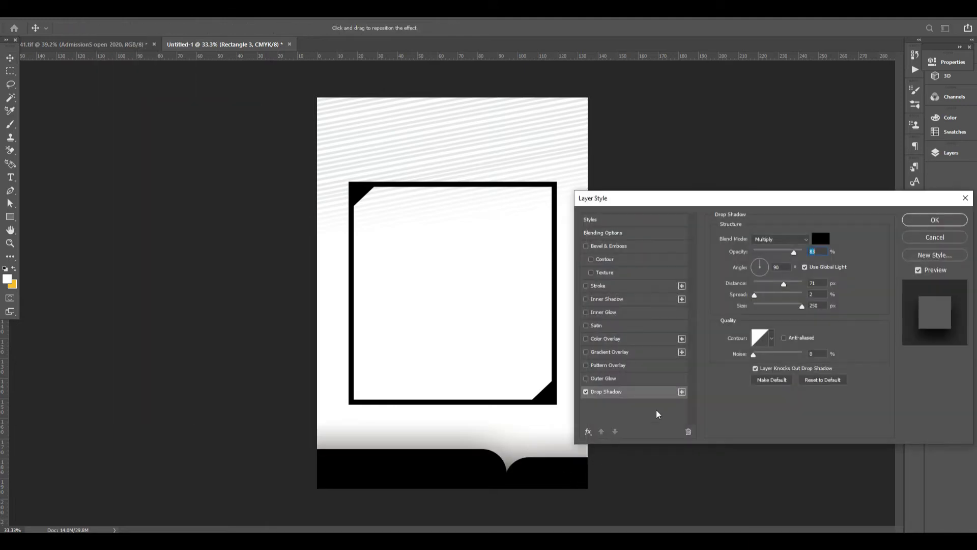
{"action": "left_click_drag", "start_coordinate": [780, 251], "coordinate": [769, 251]}
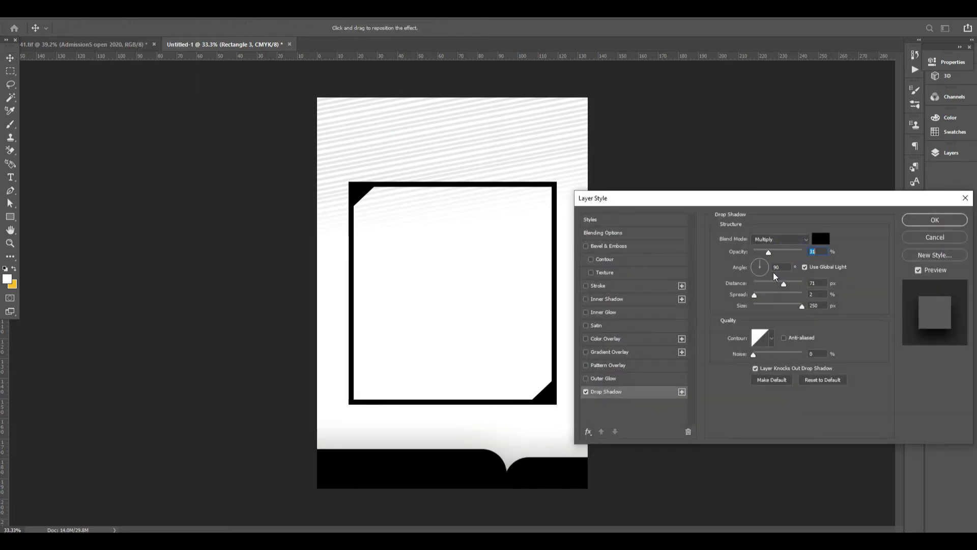
{"action": "mouse_move", "coordinate": [802, 305]}
{"action": "left_mouse_down"}
{"action": "mouse_move", "coordinate": [753, 306]}
{"action": "mouse_move", "coordinate": [727, 284]}
{"action": "mouse_move", "coordinate": [743, 308]}
{"action": "mouse_move", "coordinate": [776, 284]}
{"action": "left_mouse_up"}
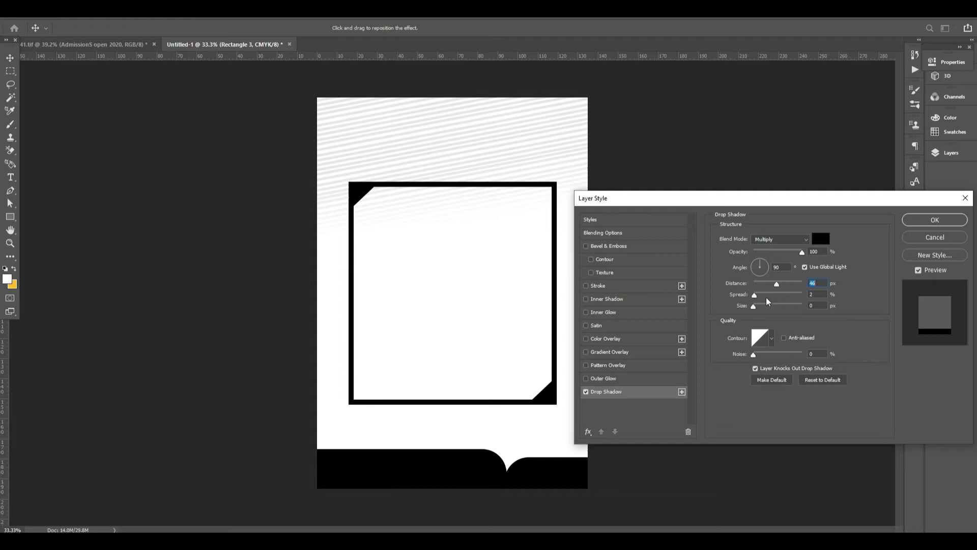
{"action": "left_click", "coordinate": [775, 239]}
{"action": "mouse_move", "coordinate": [755, 295]}
{"action": "left_mouse_down"}
{"action": "mouse_move", "coordinate": [776, 305]}
{"action": "mouse_move", "coordinate": [744, 285]}
{"action": "mouse_move", "coordinate": [731, 297]}
{"action": "mouse_move", "coordinate": [764, 306]}
{"action": "left_mouse_up"}
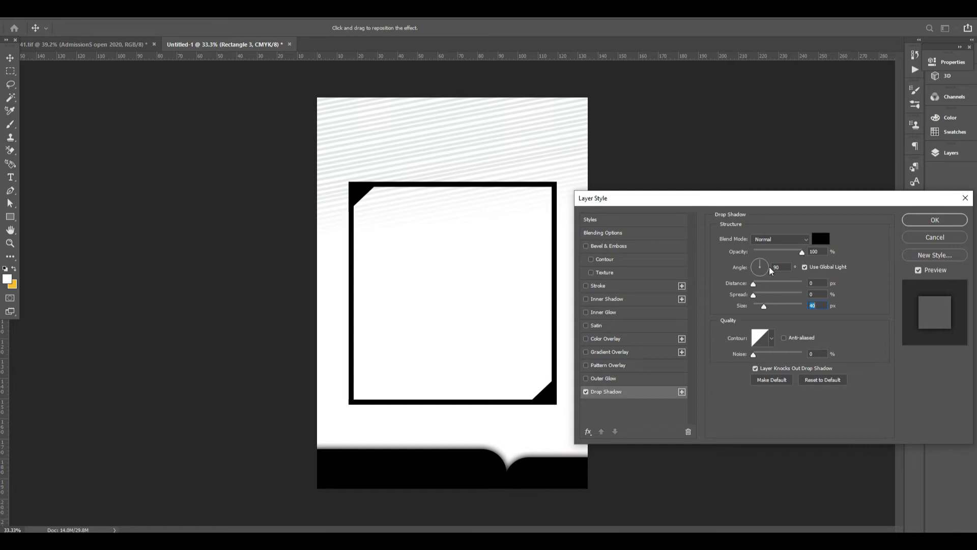
{"action": "left_click_drag", "start_coordinate": [801, 252], "coordinate": [815, 251]}
{"action": "mouse_move", "coordinate": [764, 305]}
{"action": "left_mouse_down"}
{"action": "mouse_move", "coordinate": [753, 295]}
{"action": "mouse_move", "coordinate": [767, 284]}
{"action": "left_mouse_up"}
{"action": "left_click", "coordinate": [811, 251]}
{"action": "key", "text": "Return"}
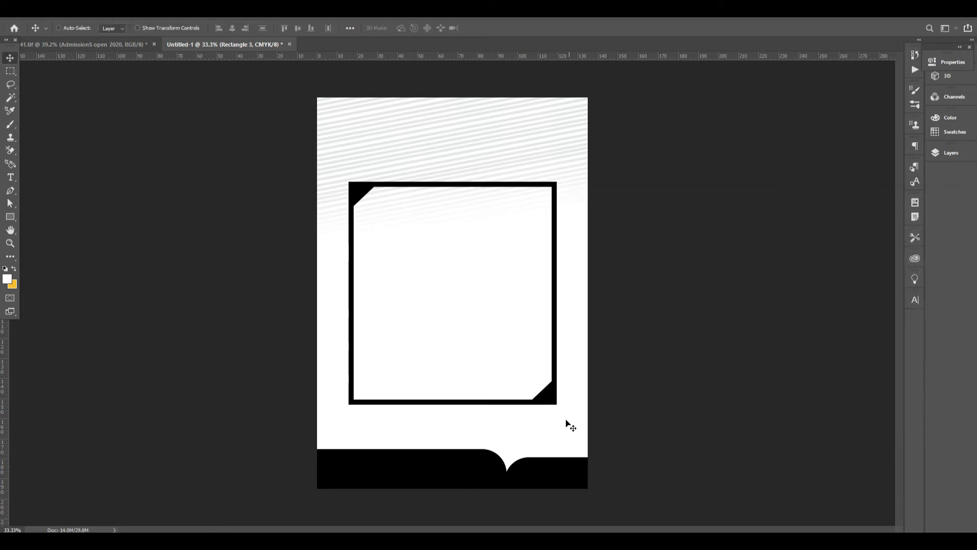
{"action": "scroll", "coordinate": [599, 447], "scroll_direction": "up", "scroll_amount": 3}
Refine the drop shadow to 24% opacity, 0 distance, 100% spread and 16 px size, without global light
{"action": "key", "text": "alt+l"}
{"action": "key", "text": "y"}
{"action": "key", "text": "d"}
{"action": "left_click", "coordinate": [805, 267]}
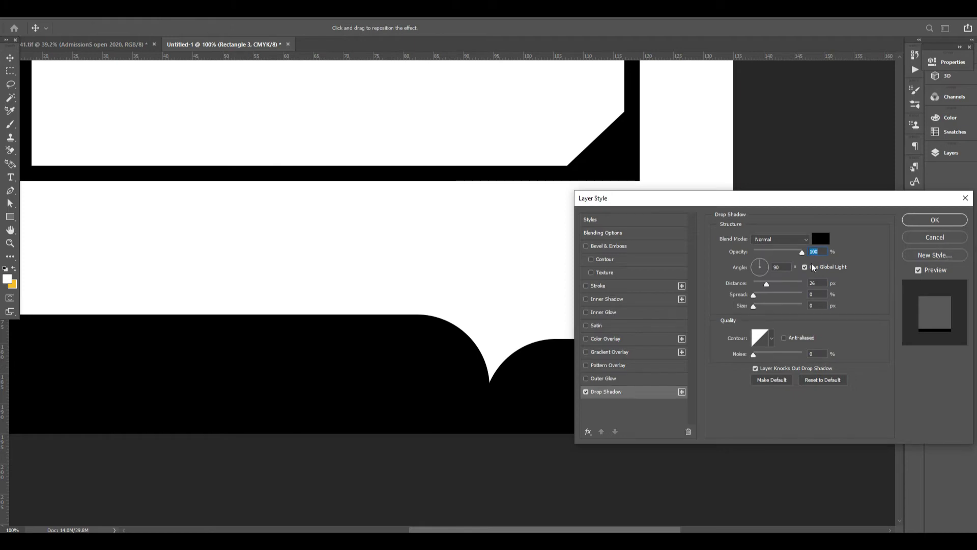
{"action": "mouse_move", "coordinate": [766, 283]}
{"action": "left_mouse_down"}
{"action": "mouse_move", "coordinate": [777, 288]}
{"action": "mouse_move", "coordinate": [742, 288]}
{"action": "mouse_move", "coordinate": [765, 307]}
{"action": "mouse_move", "coordinate": [650, 287]}
{"action": "left_mouse_up"}
{"action": "left_click_drag", "start_coordinate": [753, 295], "coordinate": [793, 295]}
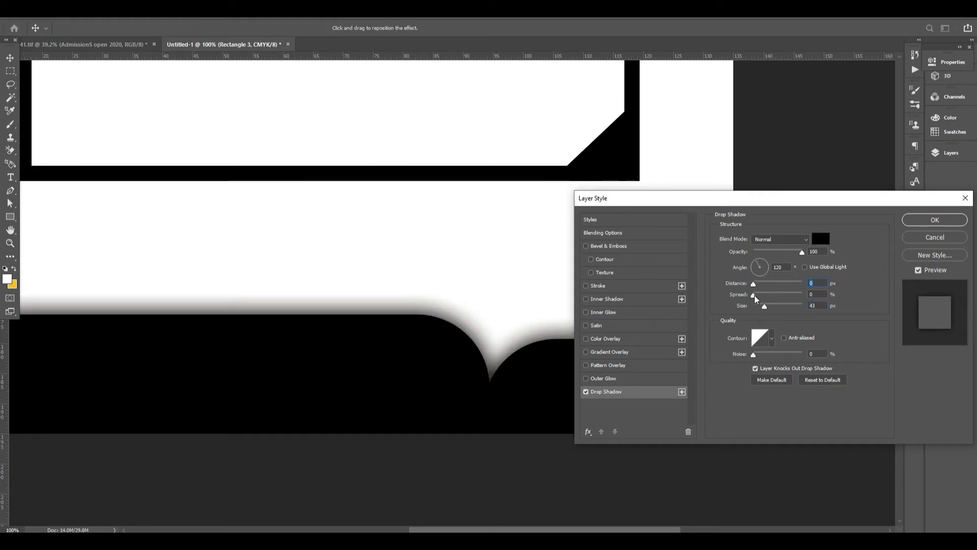
{"action": "type", "text": "100"}
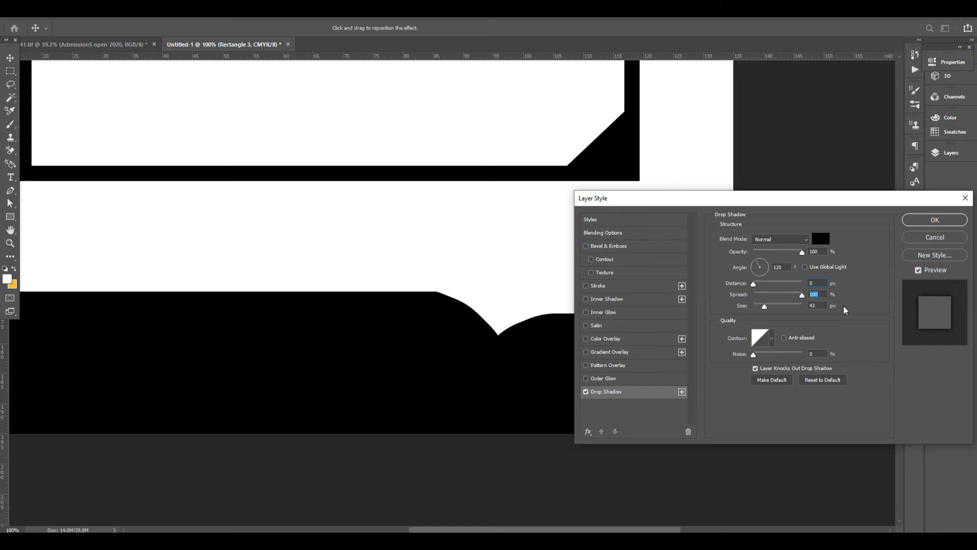
{"action": "left_click_drag", "start_coordinate": [802, 252], "coordinate": [767, 255]}
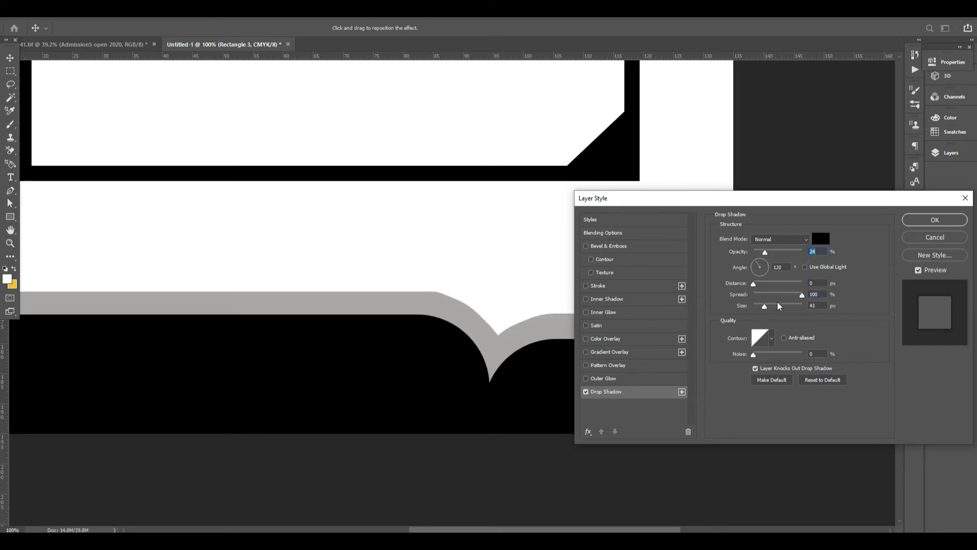
{"action": "left_click_drag", "start_coordinate": [765, 306], "coordinate": [760, 306]}
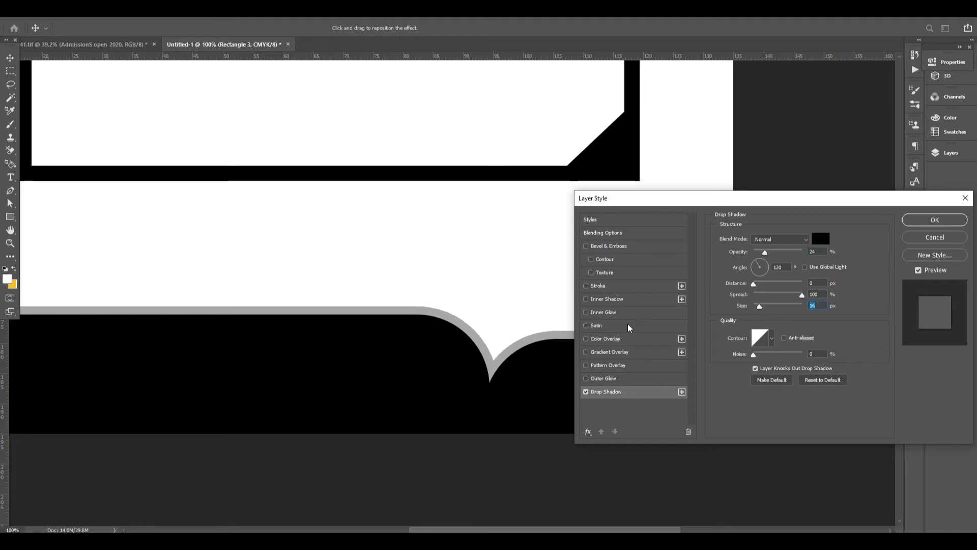
{"action": "left_click", "coordinate": [607, 328]}
Give the bottom band a 10 px white (#ffffff) outside stroke and apply the layer style
{"action": "left_click", "coordinate": [586, 325]}
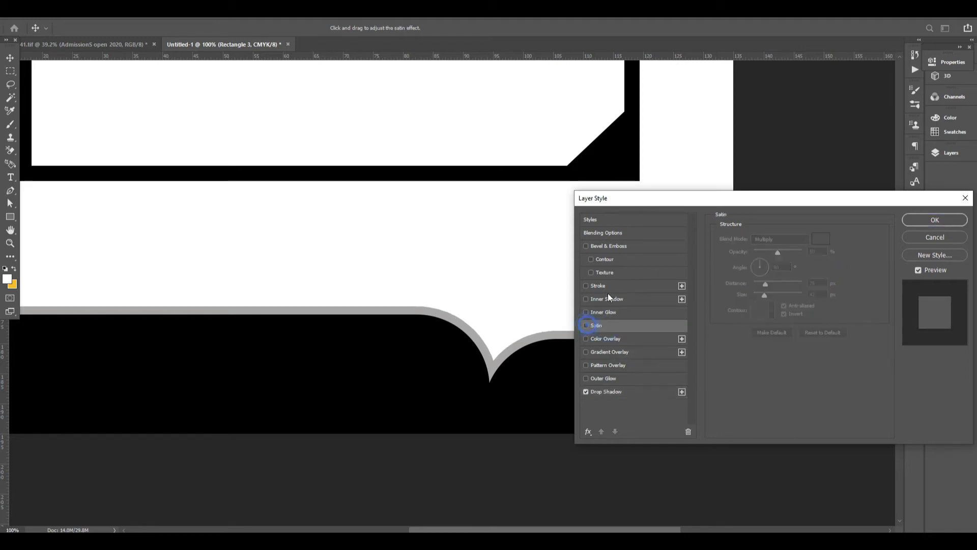
{"action": "left_click", "coordinate": [604, 284]}
{"action": "left_click", "coordinate": [739, 311]}
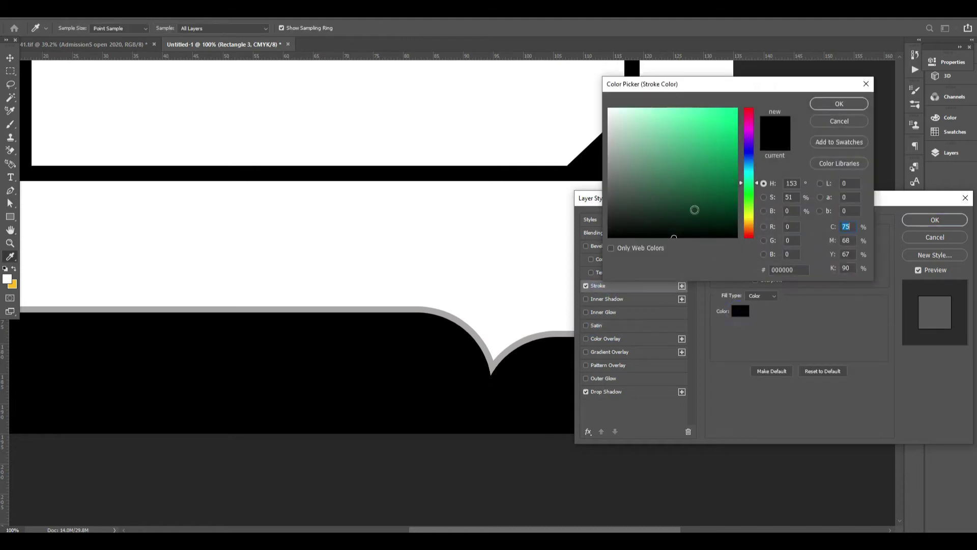
{"action": "type", "text": "ffffff"}
{"action": "key", "text": "Return"}
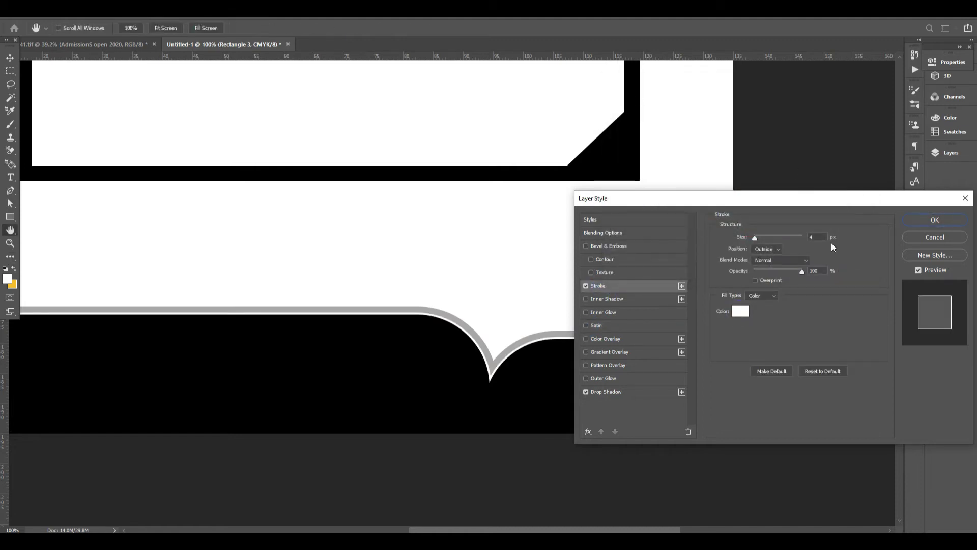
{"action": "type", "text": "20"}
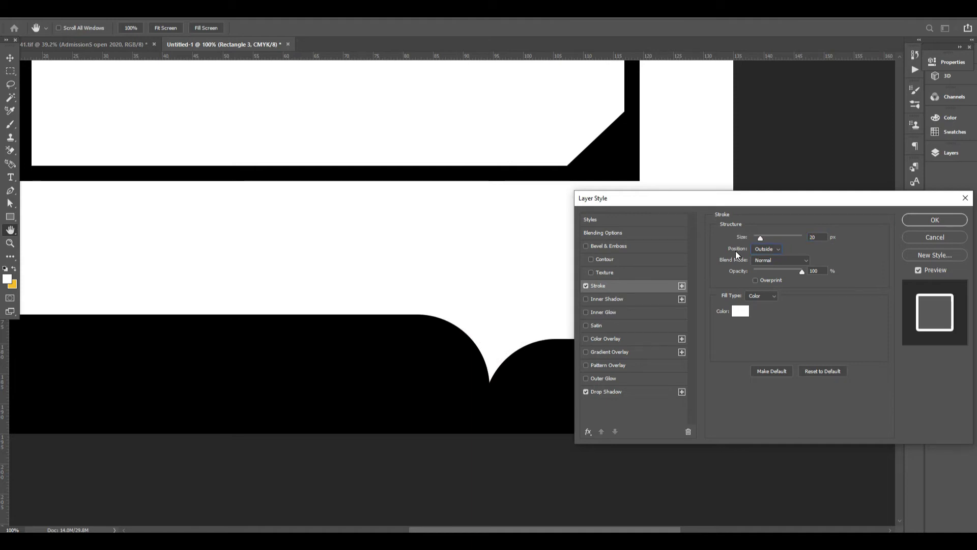
{"action": "type", "text": "10"}
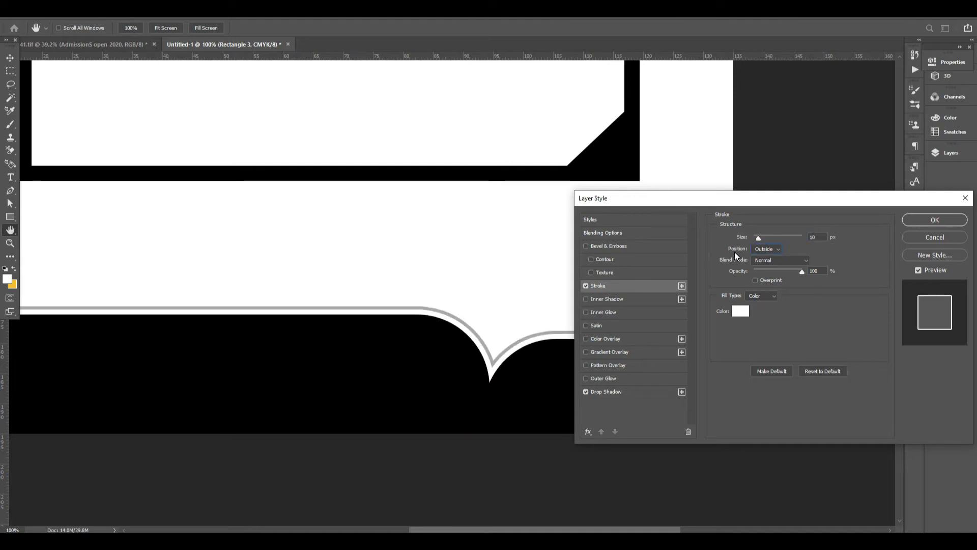
{"action": "key", "text": "Return"}
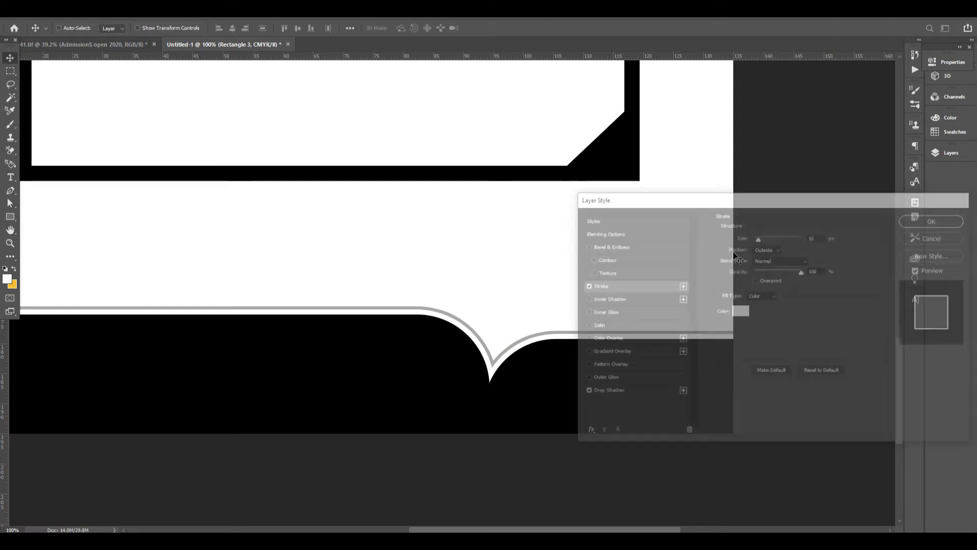
{"action": "key", "text": "ctrl+0"}
Try moving the frame's corner triangle and Rectangle 1 layer upward, undoing each attempt
{"action": "key", "text": "v"}
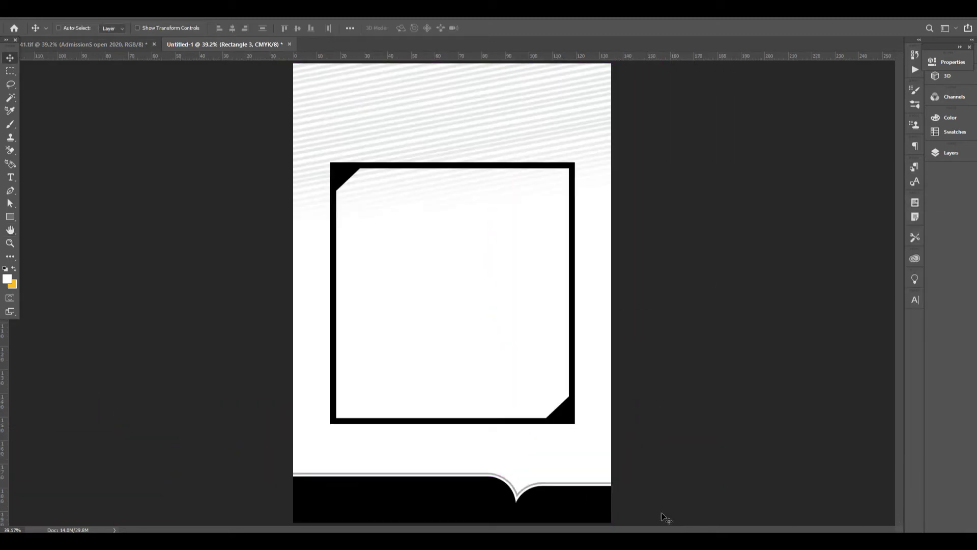
{"action": "right_click", "coordinate": [568, 429]}
{"action": "left_click", "coordinate": [590, 419]}
{"action": "left_click_drag", "start_coordinate": [560, 410], "coordinate": [575, 366]}
{"action": "key", "text": "ctrl+z"}
{"action": "right_click", "coordinate": [575, 311]}
{"action": "left_click", "coordinate": [593, 314]}
{"action": "left_click_drag", "start_coordinate": [571, 303], "coordinate": [545, 258]}
{"action": "key", "text": "ctrl+z"}
Try selecting and moving frame layers at the top-left corner, undoing each move
{"action": "right_click", "coordinate": [342, 181]}
{"action": "left_click", "coordinate": [346, 188]}
{"action": "right_click", "coordinate": [342, 179]}
{"action": "left_click", "coordinate": [366, 179]}
{"action": "left_click", "coordinate": [382, 172]}
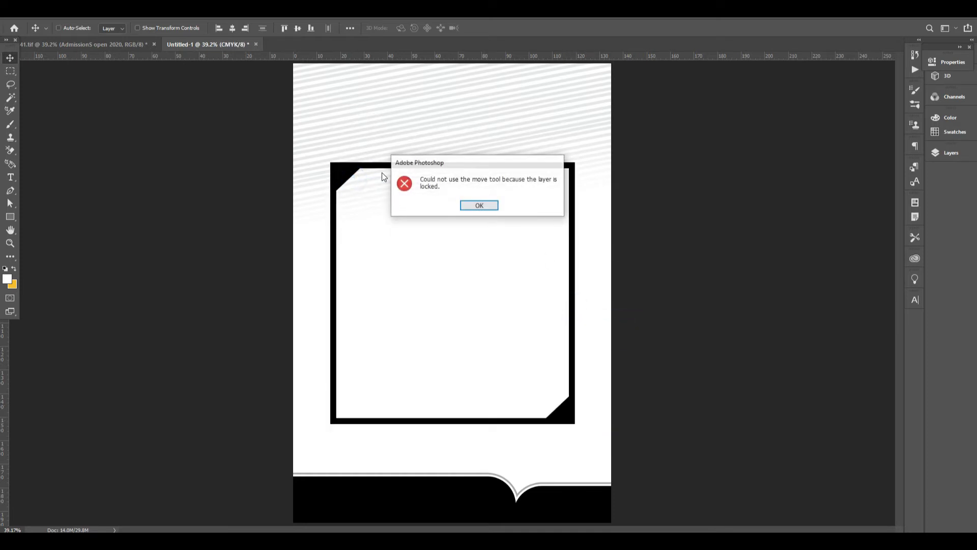
{"action": "key", "text": "Return"}
{"action": "right_click", "coordinate": [395, 168]}
{"action": "left_click_drag", "start_coordinate": [402, 173], "coordinate": [414, 156]}
{"action": "key", "text": "ctrl+z"}
{"action": "right_click", "coordinate": [343, 179]}
{"action": "left_click", "coordinate": [356, 182]}
{"action": "left_click_drag", "start_coordinate": [404, 244], "coordinate": [416, 216]}
{"action": "key", "text": "ctrl+z"}
Raise the whole frame group about 50 px via the Shape 1 copy layer
{"action": "right_click", "coordinate": [564, 404]}
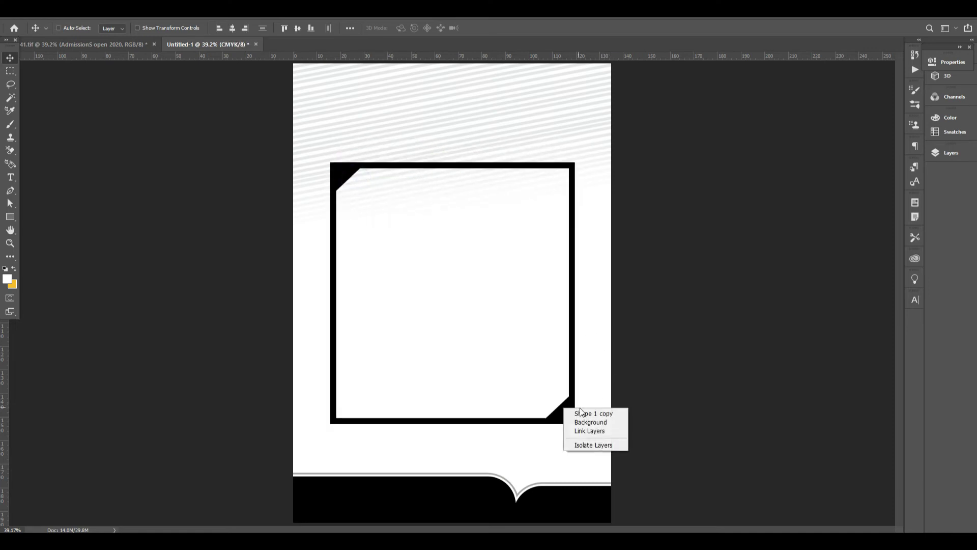
{"action": "left_click", "coordinate": [593, 413]}
{"action": "left_click_drag", "start_coordinate": [560, 402], "coordinate": [555, 351]}
{"action": "key", "text": "ctrl+z"}
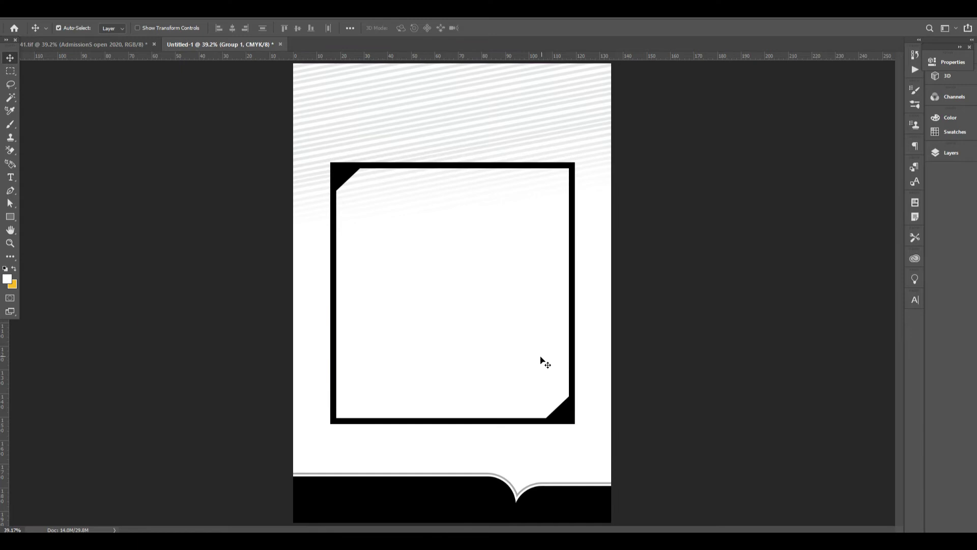
{"action": "left_click_drag", "start_coordinate": [556, 413], "coordinate": [555, 387]}
Narrow the frame from its right side and centre it horizontally on the page
{"action": "key", "text": "ctrl+t"}
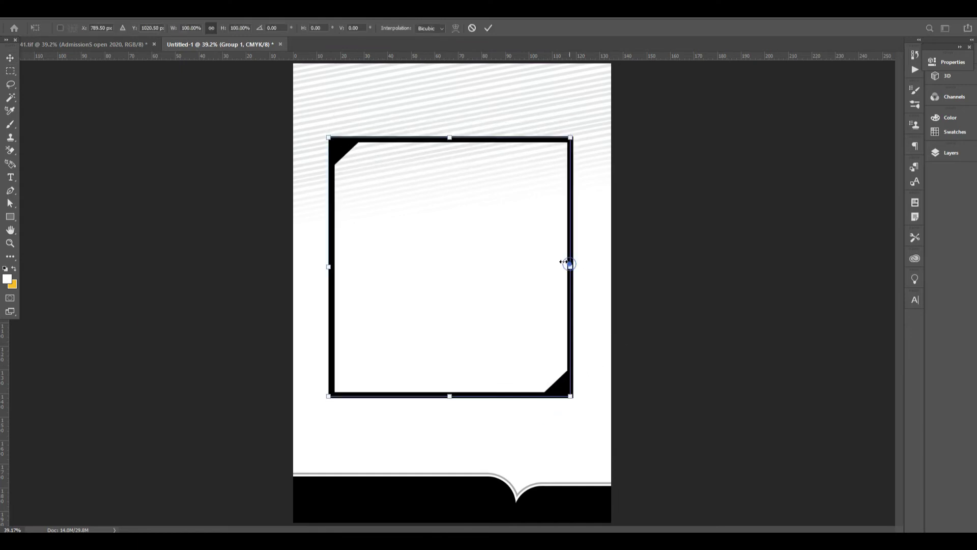
{"action": "left_click_drag", "start_coordinate": [573, 266], "coordinate": [560, 266]}
{"action": "key", "text": "Return"}
{"action": "left_click", "coordinate": [232, 28]}
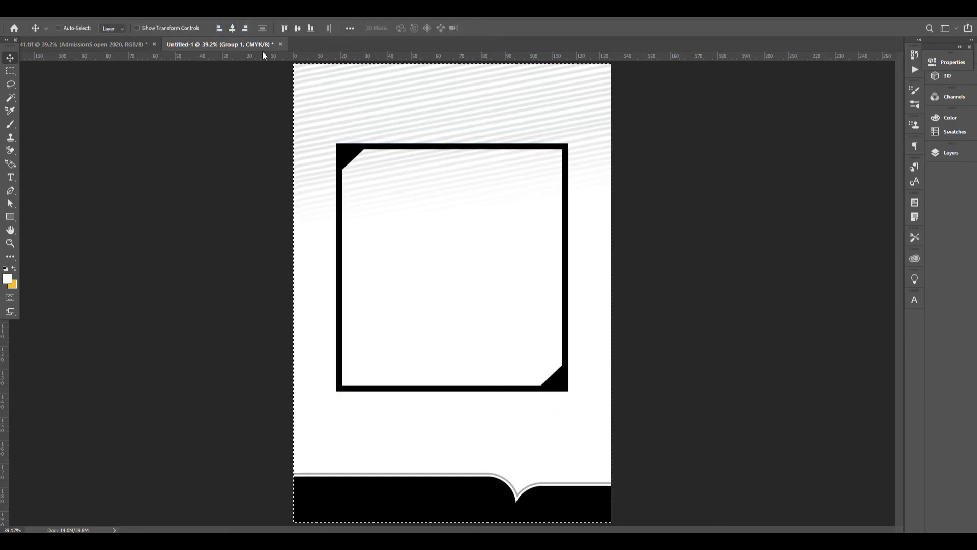
Copy the girl-with-book image from 41.tif into the new poster
{"action": "left_click", "coordinate": [131, 45]}
{"action": "left_click", "coordinate": [59, 28]}
{"action": "left_click_drag", "start_coordinate": [473, 102], "coordinate": [337, 43]}
{"action": "mouse_move", "coordinate": [256, 50]}
{"action": "left_mouse_down"}
{"action": "mouse_move", "coordinate": [566, 116]}
{"action": "mouse_move", "coordinate": [555, 159]}
{"action": "left_mouse_up"}
Back in 41.tif, try selecting the header text and 2020 box layers
{"action": "key", "text": "ctrl+minus"}
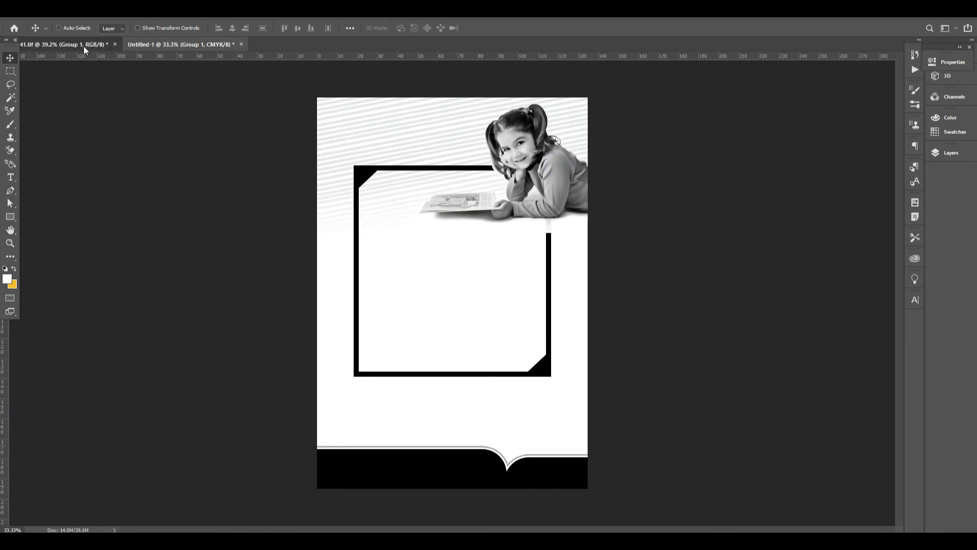
{"action": "left_click", "coordinate": [85, 45]}
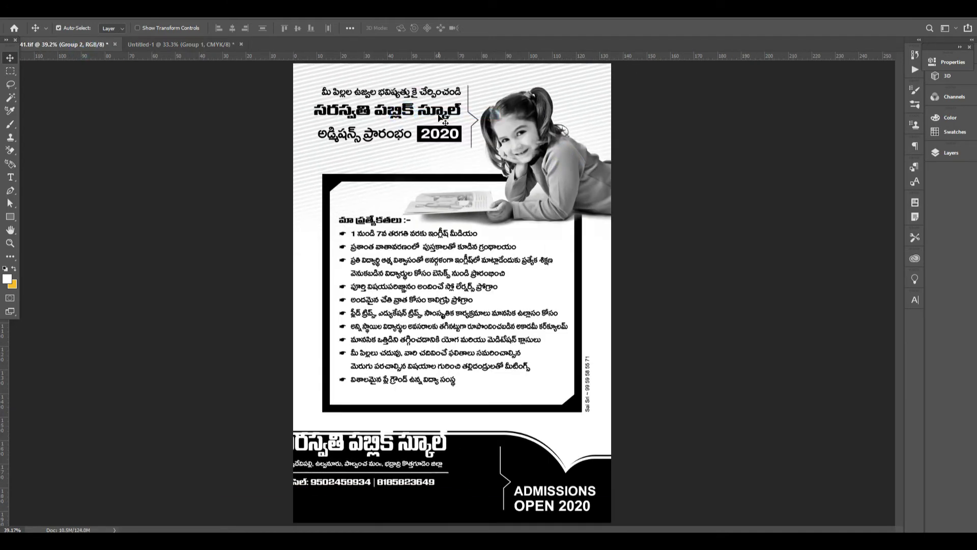
{"action": "left_click", "coordinate": [447, 138], "text": "ctrl"}
{"action": "right_click", "coordinate": [404, 141]}
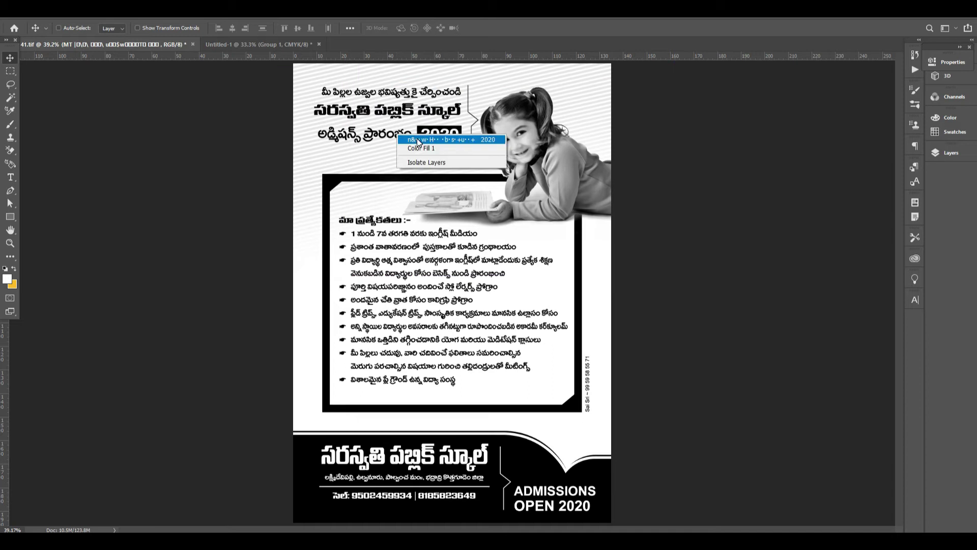
{"action": "right_click", "coordinate": [448, 135]}
{"action": "left_click", "coordinate": [476, 147]}
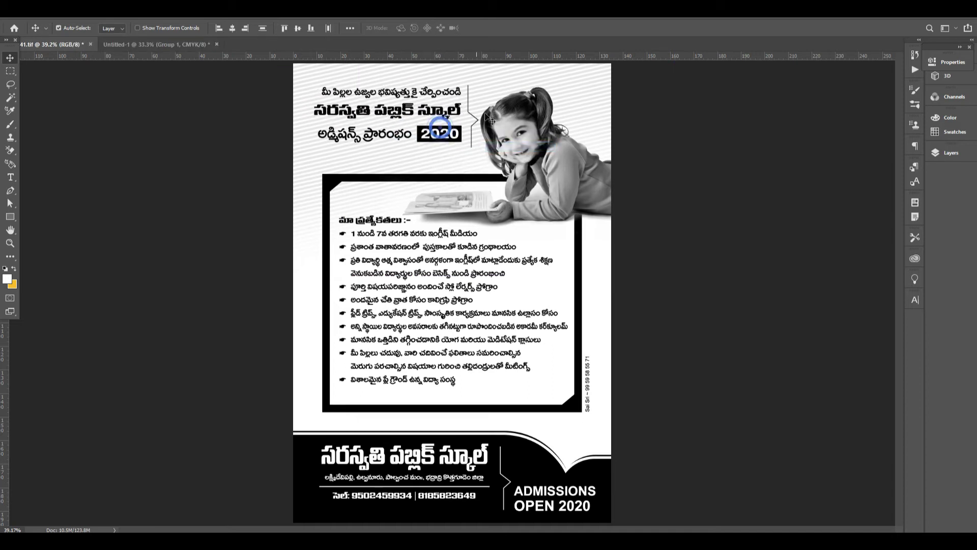
{"action": "scroll", "coordinate": [482, 97], "scroll_direction": "up", "scroll_amount": 3}
{"action": "right_click", "coordinate": [478, 92]}
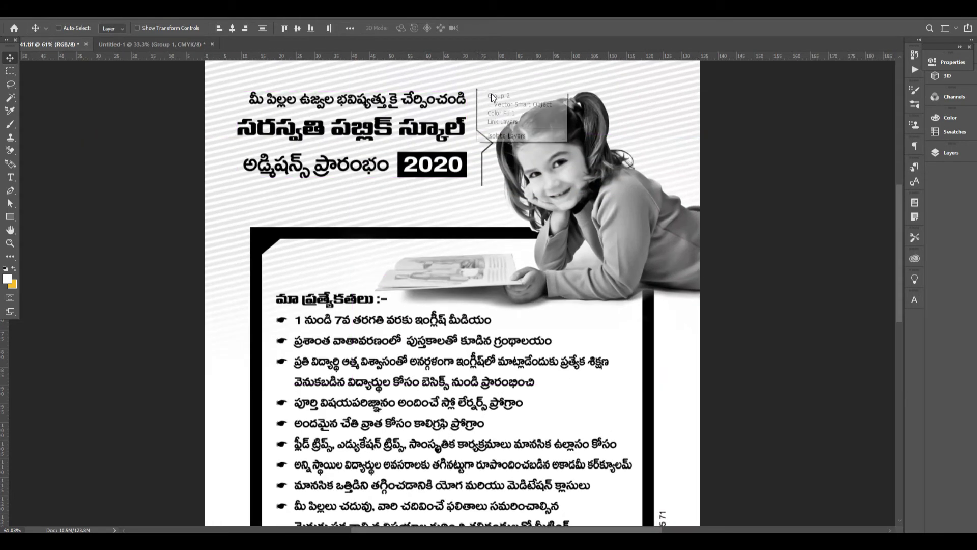
{"action": "left_click", "coordinate": [491, 93]}
{"action": "mouse_move", "coordinate": [453, 110]}
{"action": "left_mouse_down"}
{"action": "mouse_move", "coordinate": [259, 53]}
{"action": "mouse_move", "coordinate": [453, 110]}
{"action": "left_mouse_up"}
Select the header-and-bracket group and drag it into the new poster
{"action": "scroll", "coordinate": [460, 125], "scroll_direction": "up", "scroll_amount": 5}
{"action": "right_click", "coordinate": [452, 106]}
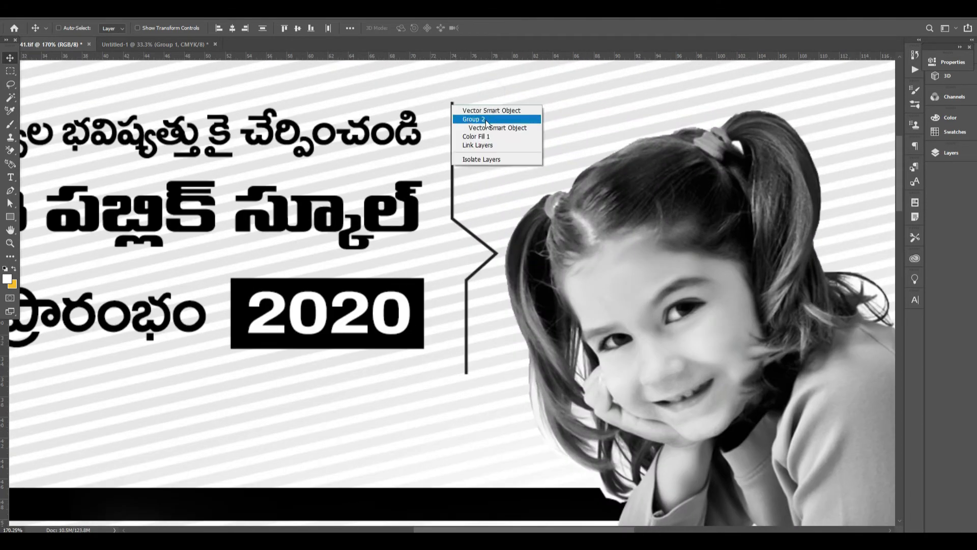
{"action": "right_click", "coordinate": [540, 122]}
{"action": "left_click", "coordinate": [541, 127]}
{"action": "left_click_drag", "start_coordinate": [541, 126], "coordinate": [463, 122]}
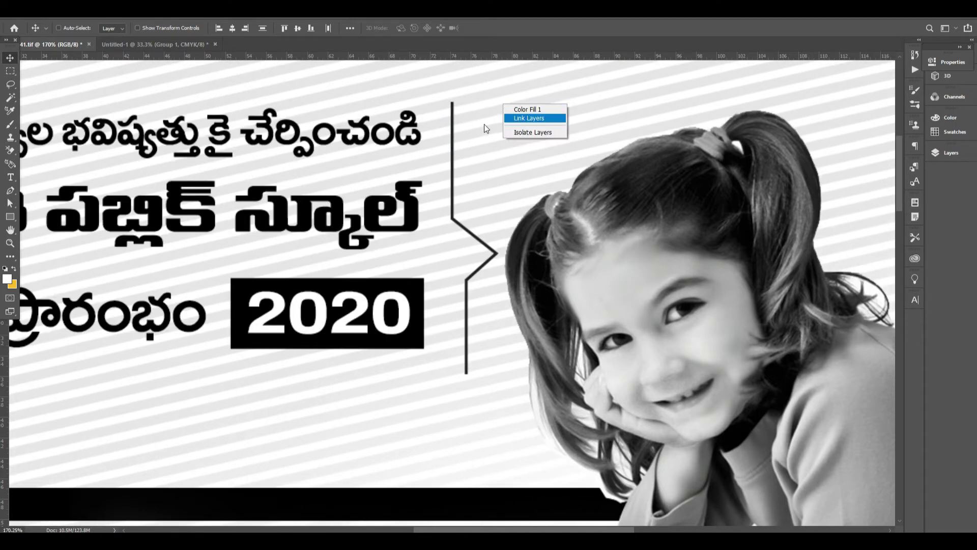
{"action": "right_click", "coordinate": [484, 124]}
{"action": "left_click", "coordinate": [507, 128]}
{"action": "left_click_drag", "start_coordinate": [424, 137], "coordinate": [375, 146]}
{"action": "key", "text": "ctrl+z"}
{"action": "right_click", "coordinate": [452, 111]}
{"action": "left_click", "coordinate": [497, 122]}
{"action": "mouse_move", "coordinate": [498, 120]}
{"action": "left_mouse_down"}
{"action": "mouse_move", "coordinate": [185, 42]}
{"action": "mouse_move", "coordinate": [446, 133]}
{"action": "mouse_move", "coordinate": [444, 147]}
{"action": "left_mouse_up"}
Lower the black frame about 35 px and centre it horizontally
{"action": "left_click_drag", "start_coordinate": [378, 179], "coordinate": [378, 200]}
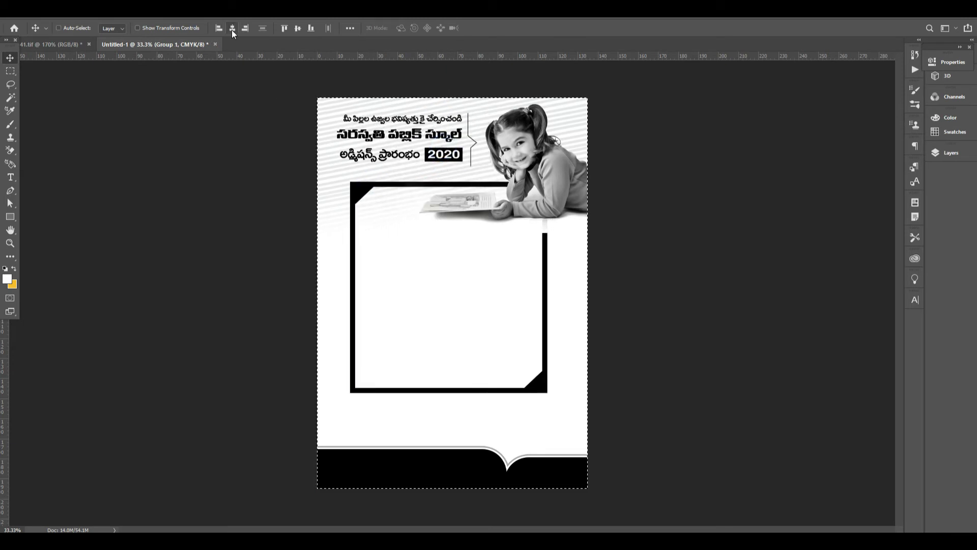
{"action": "left_click", "coordinate": [232, 28]}
{"action": "left_click_drag", "start_coordinate": [533, 250], "coordinate": [534, 253]}
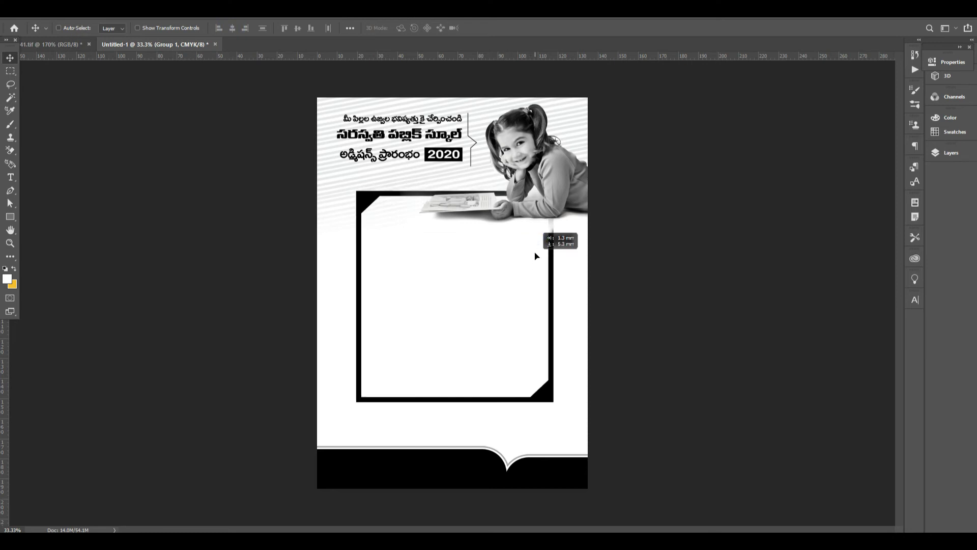
Nudge the girl image slightly left and down in the new poster
{"action": "left_click", "coordinate": [76, 44]}
{"action": "key", "text": "ctrl+0"}
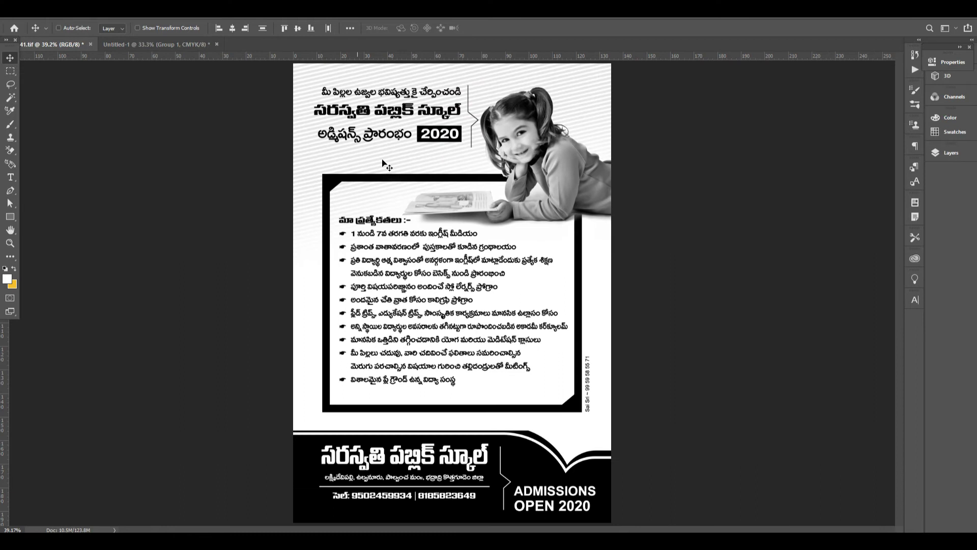
{"action": "left_click", "coordinate": [149, 42]}
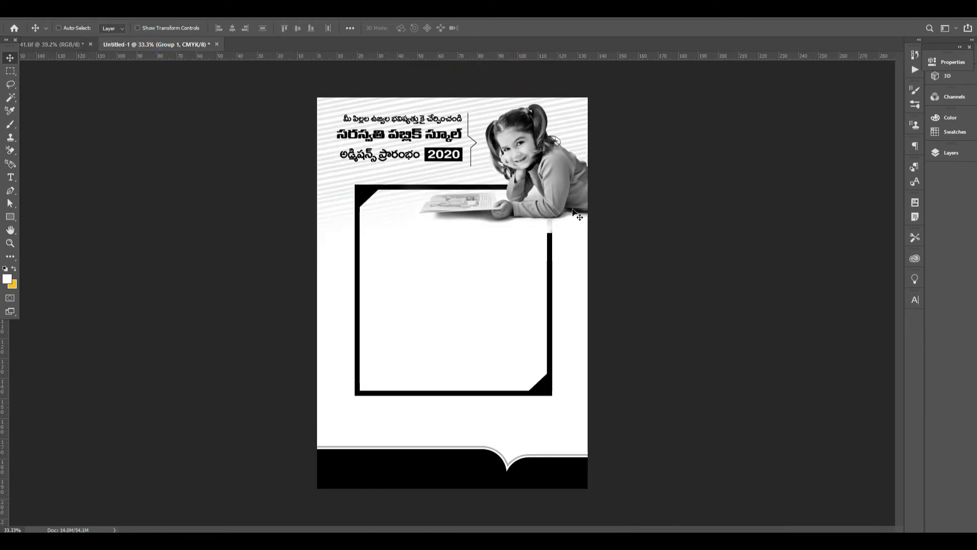
{"action": "left_click_drag", "start_coordinate": [574, 211], "coordinate": [570, 222]}
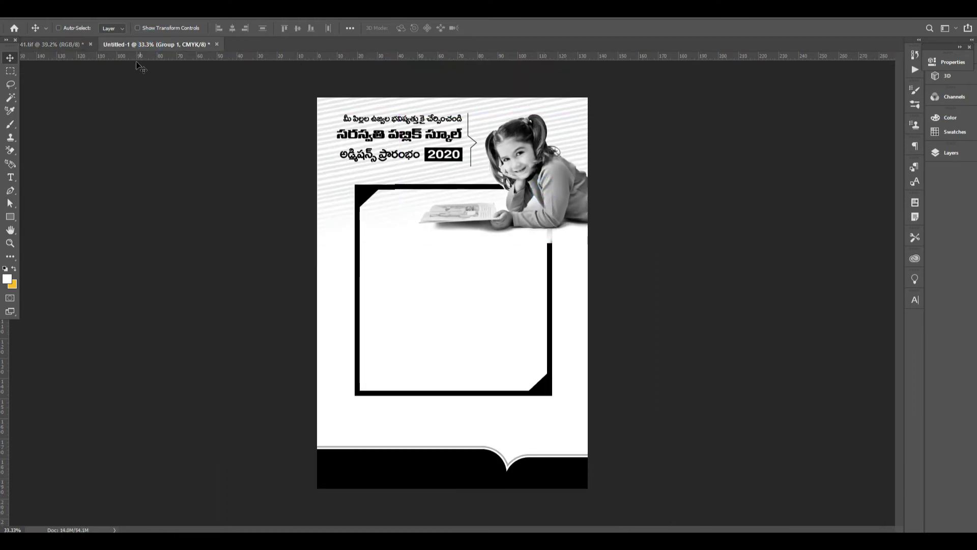
{"action": "left_click", "coordinate": [54, 48]}
Copy the bulleted feature list from 41.tif into the new poster's frame
{"action": "left_click", "coordinate": [453, 268]}
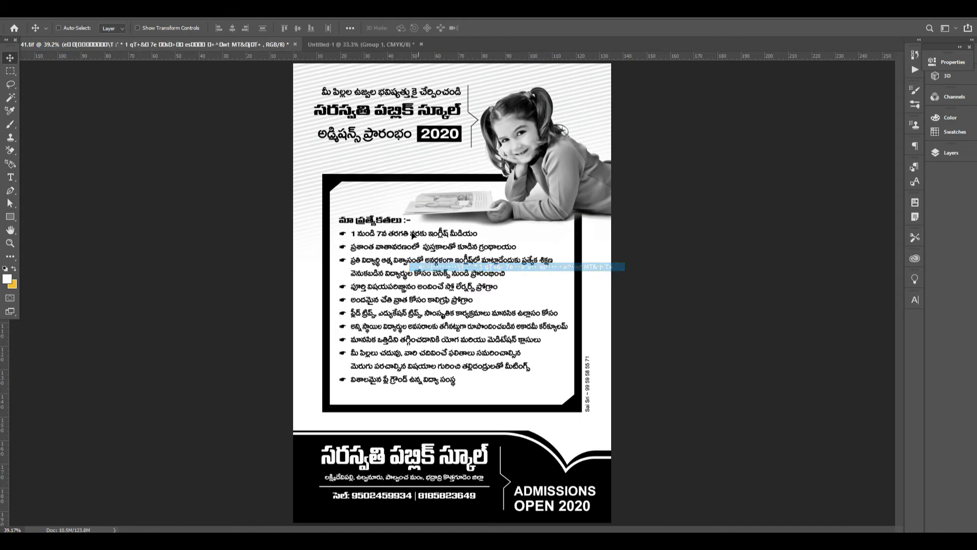
{"action": "left_click_drag", "start_coordinate": [485, 246], "coordinate": [294, 47]}
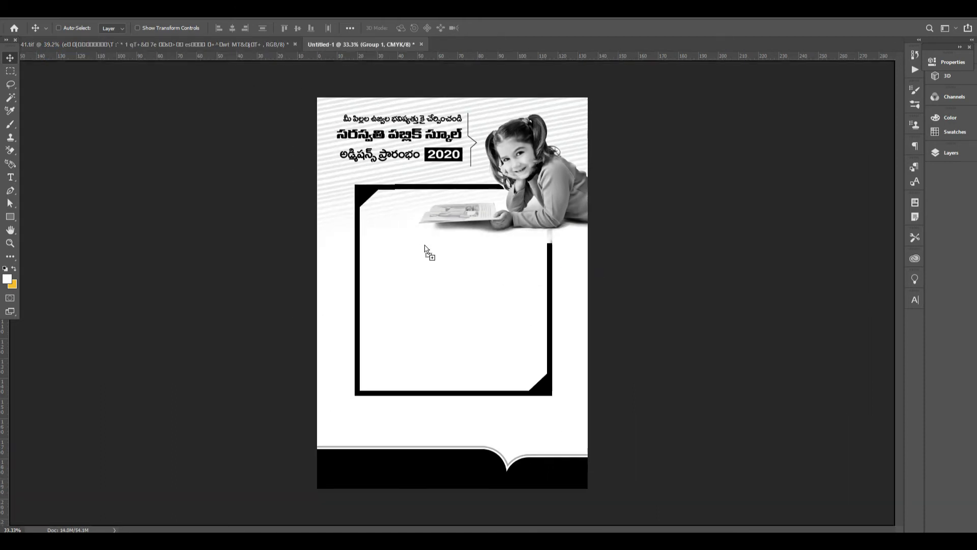
{"action": "left_click_drag", "start_coordinate": [366, 47], "coordinate": [493, 323]}
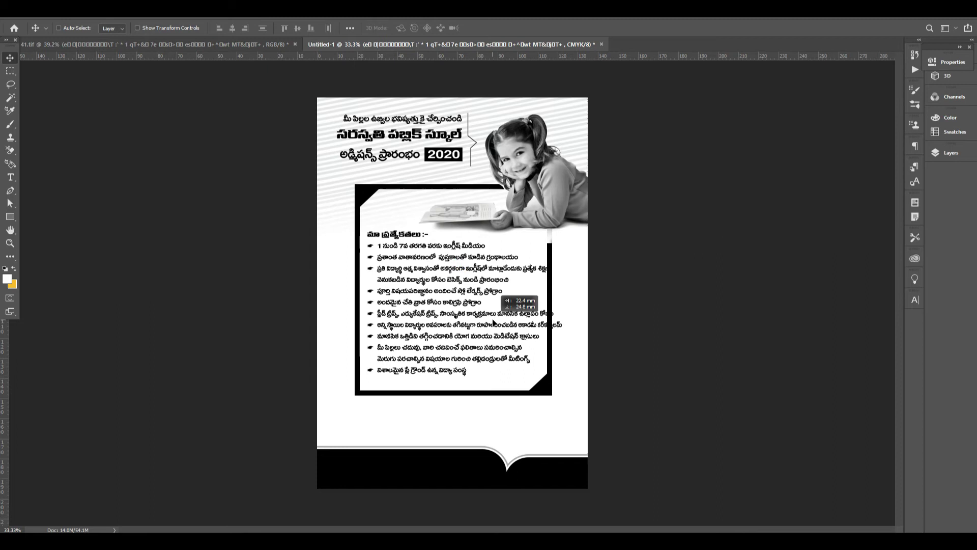
Widen the frame group leftward and nudge it to the right
{"action": "right_click", "coordinate": [370, 203]}
{"action": "left_click", "coordinate": [387, 192]}
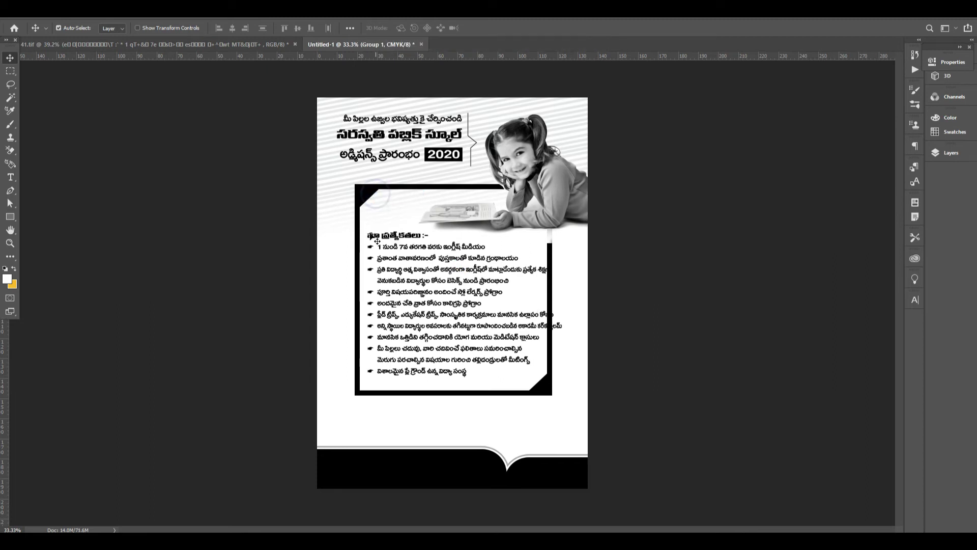
{"action": "key", "text": "ctrl+t"}
{"action": "mouse_move", "coordinate": [350, 290]}
{"action": "left_mouse_down"}
{"action": "mouse_move", "coordinate": [330, 286]}
{"action": "mouse_move", "coordinate": [342, 295]}
{"action": "left_mouse_up"}
{"action": "key", "text": "Return"}
{"action": "key", "text": "ctrl+d"}
{"action": "key", "text": "shift+Right"}
{"action": "key", "text": "shift+Right"}
{"action": "key", "text": "shift+Right"}
Shift the bullet list slightly left inside the frame
{"action": "right_click", "coordinate": [417, 307]}
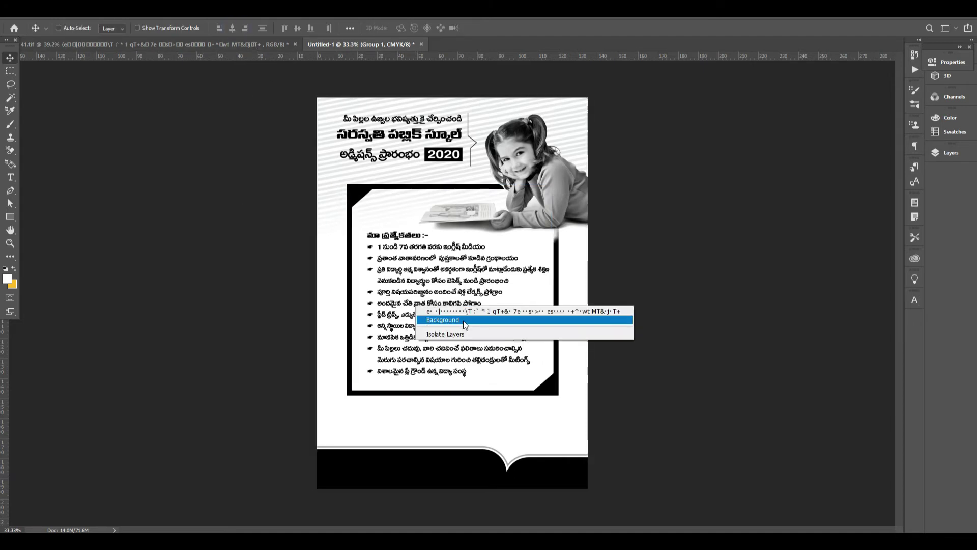
{"action": "left_click", "coordinate": [454, 316]}
{"action": "left_click_drag", "start_coordinate": [454, 317], "coordinate": [431, 324]}
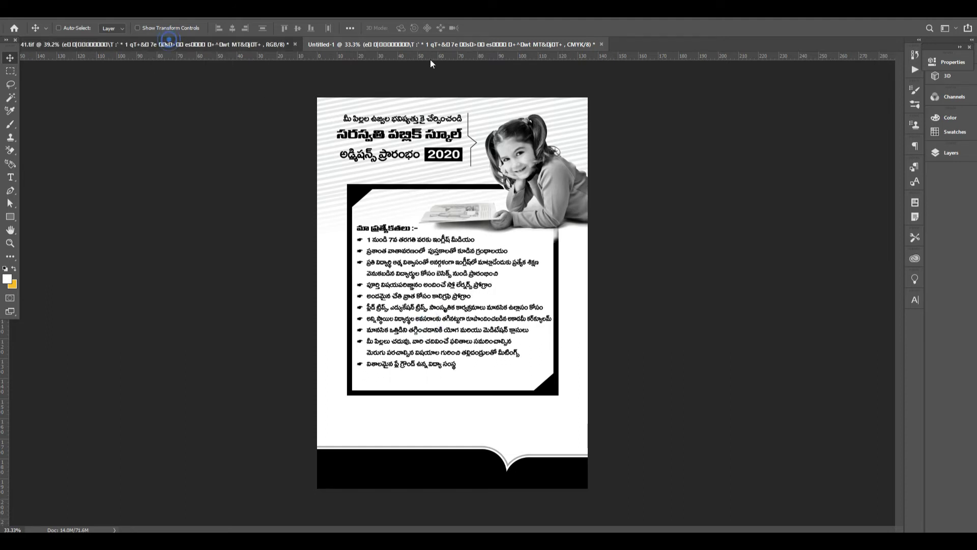
{"action": "left_click", "coordinate": [167, 45]}
{"action": "left_click", "coordinate": [355, 46]}
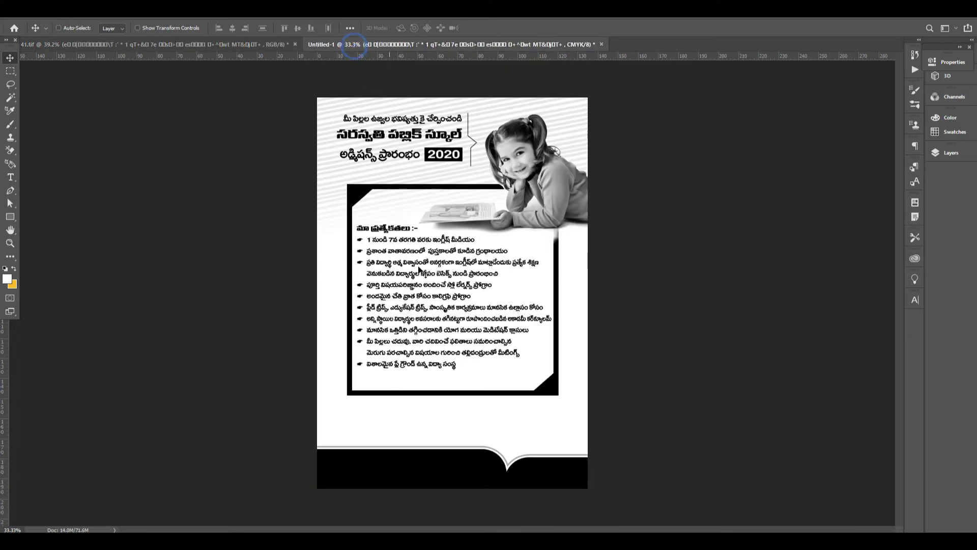
{"action": "left_click_drag", "start_coordinate": [418, 293], "coordinate": [412, 290]}
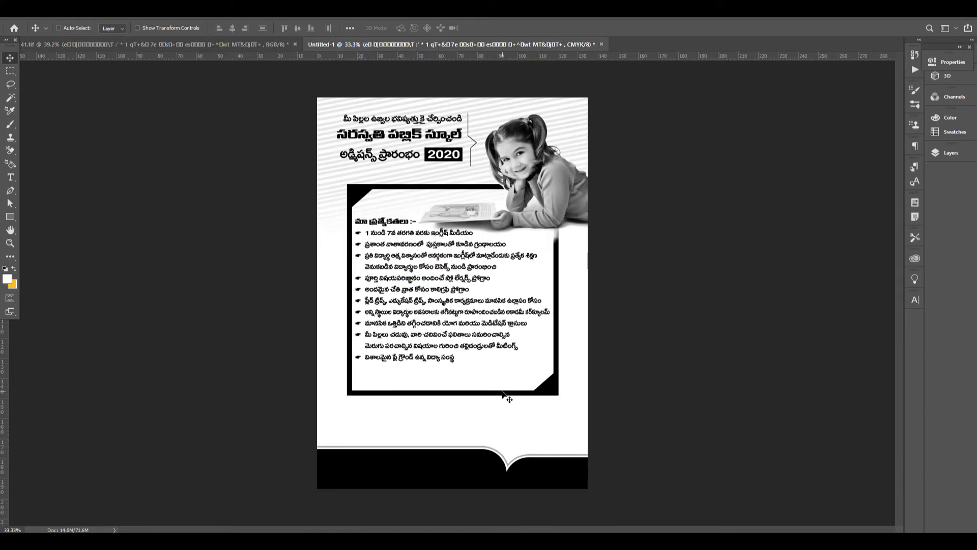
Shorten the frame by raising its bottom edge and move the corner triangle up to match
{"action": "right_click", "coordinate": [502, 396]}
{"action": "left_click", "coordinate": [533, 405]}
{"action": "left_click_drag", "start_coordinate": [453, 395], "coordinate": [457, 379]}
{"action": "key", "text": "Return"}
{"action": "right_click", "coordinate": [542, 394]}
{"action": "left_click", "coordinate": [575, 406]}
{"action": "left_click_drag", "start_coordinate": [545, 398], "coordinate": [547, 374]}
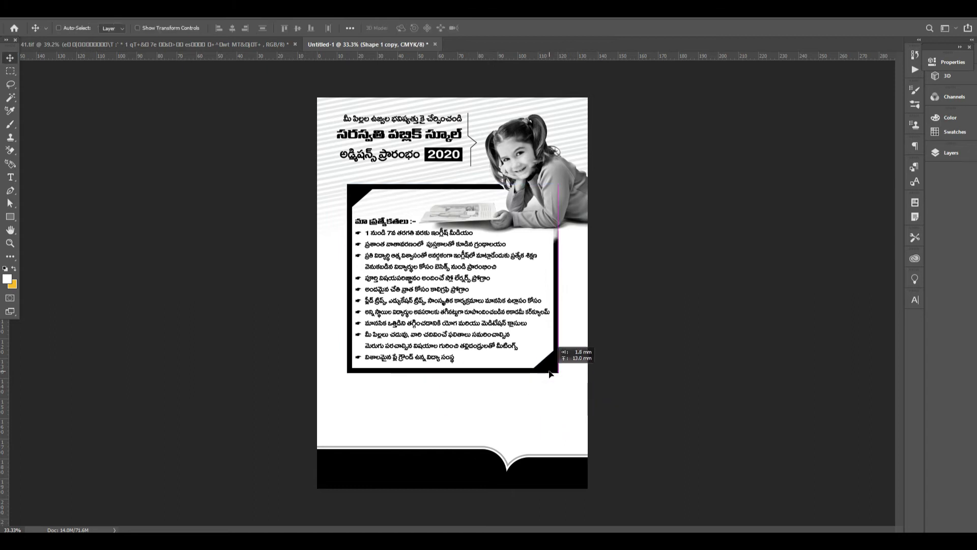
In the original 41.tif poster, select the footer text layers on the bottom band
{"action": "left_click", "coordinate": [176, 43]}
{"action": "right_click", "coordinate": [468, 466]}
{"action": "left_click", "coordinate": [471, 470]}
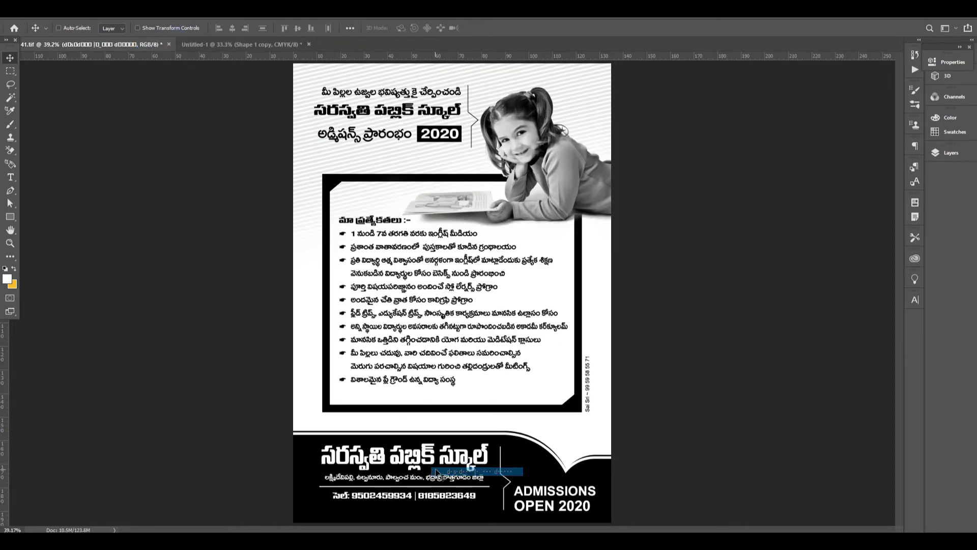
{"action": "right_click", "coordinate": [470, 467]}
{"action": "left_click", "coordinate": [479, 473]}
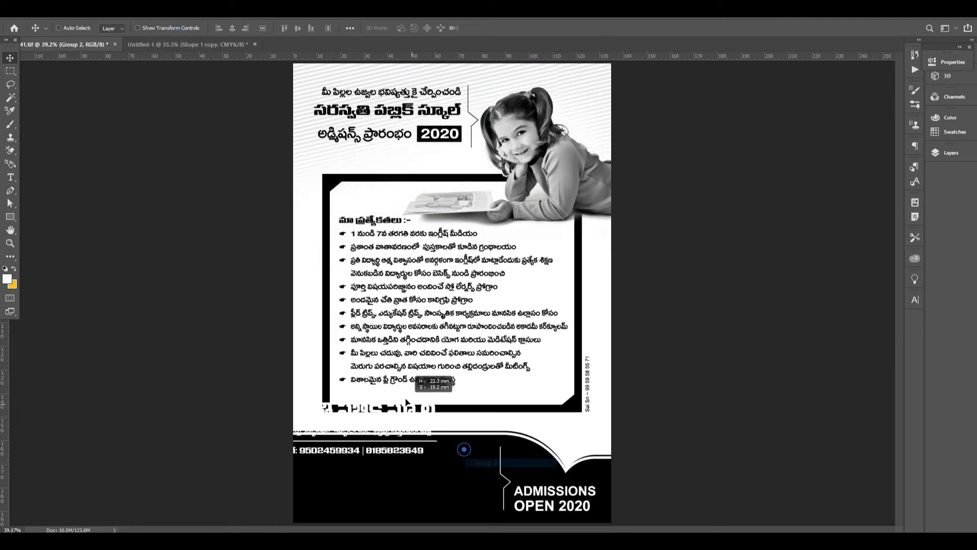
{"action": "left_click_drag", "start_coordinate": [479, 473], "coordinate": [536, 490]}
{"action": "scroll", "coordinate": [536, 490], "scroll_direction": "up", "scroll_amount": 5}
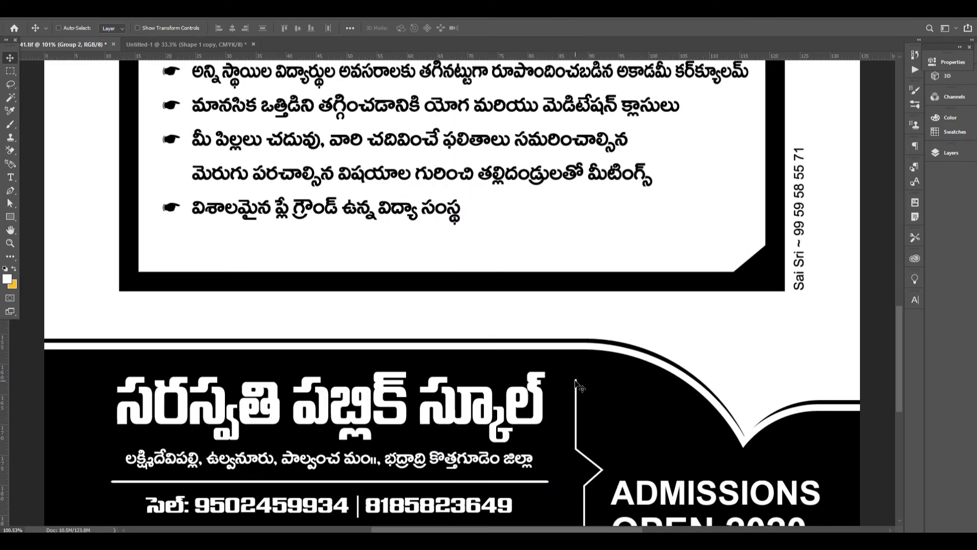
Select Group 4 holding the footer text, undoing a first misplaced drop
{"action": "right_click", "coordinate": [577, 380]}
{"action": "left_click", "coordinate": [580, 386]}
{"action": "right_click", "coordinate": [682, 495]}
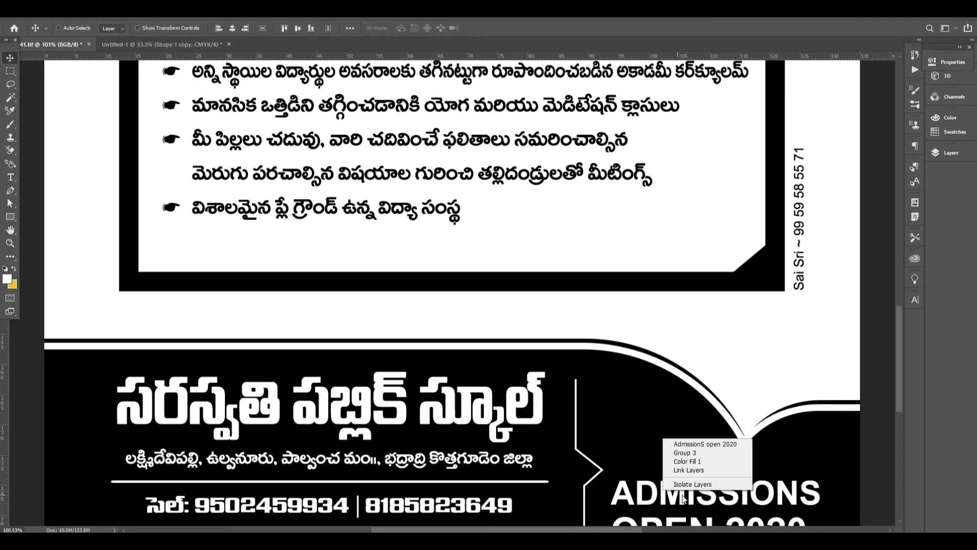
{"action": "left_click", "coordinate": [698, 444]}
{"action": "scroll", "coordinate": [665, 493], "scroll_direction": "down", "scroll_amount": 5}
{"action": "left_click", "coordinate": [506, 424]}
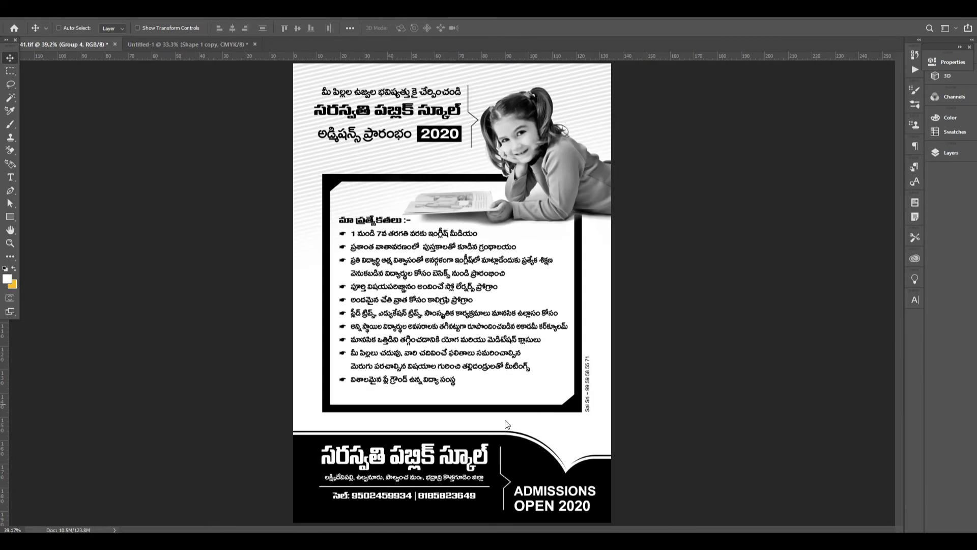
{"action": "left_click_drag", "start_coordinate": [368, 354], "coordinate": [451, 416]}
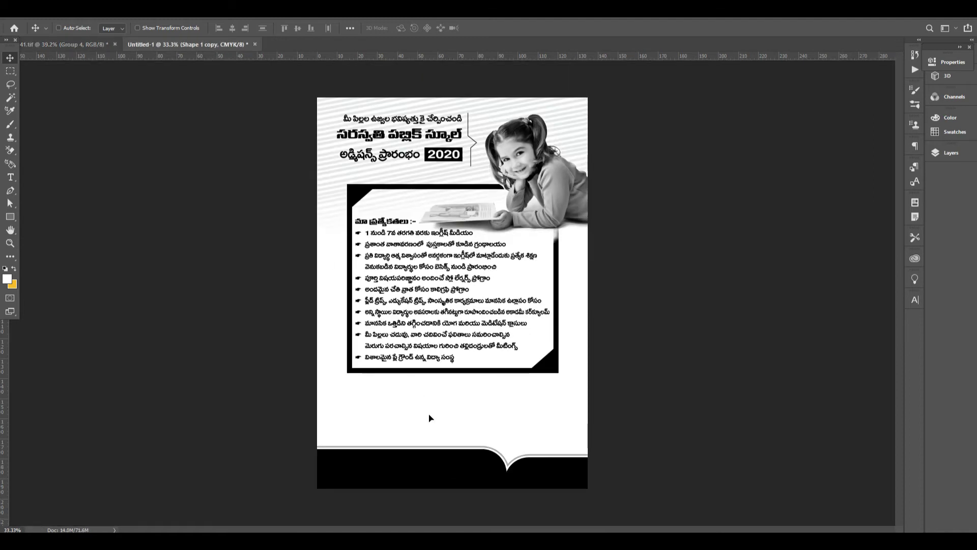
{"action": "key", "text": "ctrl+z"}
{"action": "key", "text": "ctrl+Tab"}
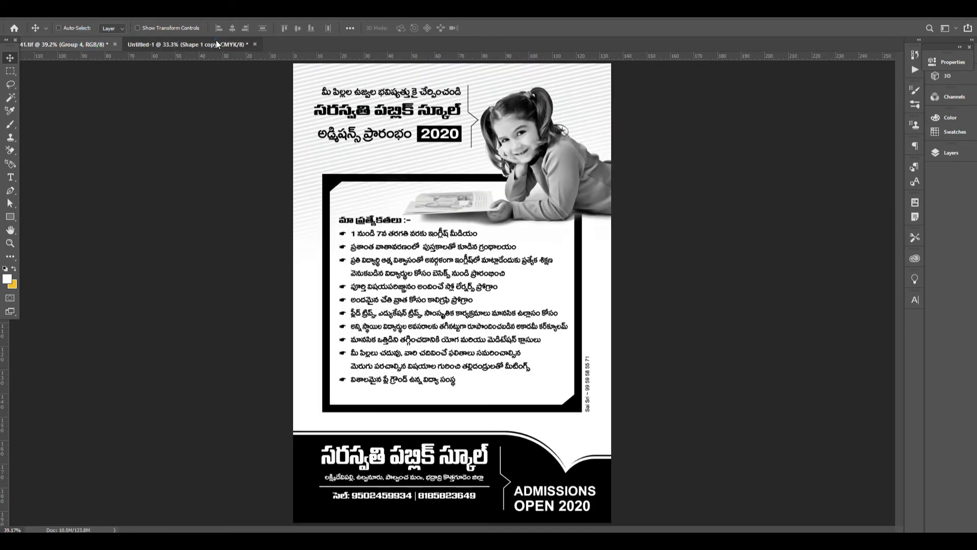
Drag Group 4 onto the Untitled-1 poster, confirm the warnings and nudge it into place
{"action": "left_click", "coordinate": [217, 40]}
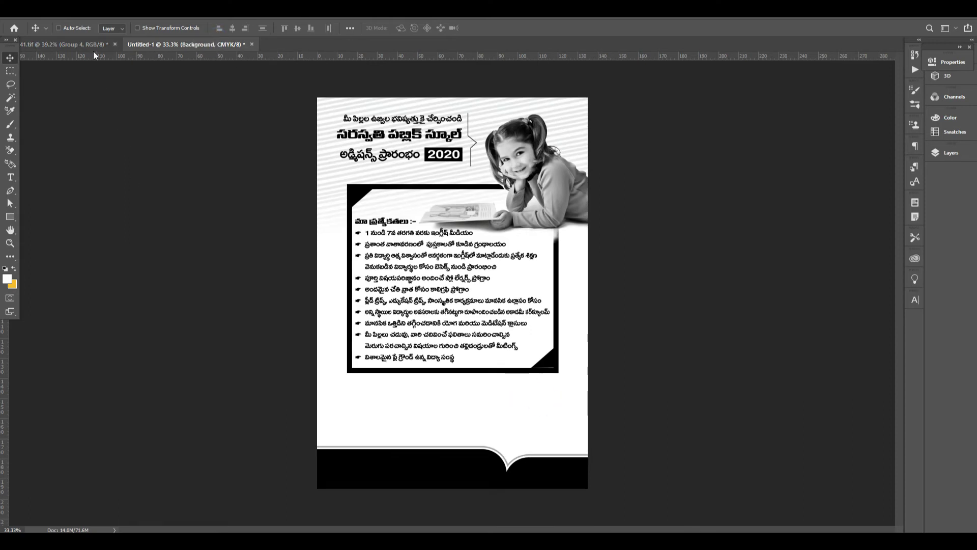
{"action": "left_click_drag", "start_coordinate": [543, 402], "coordinate": [441, 421]}
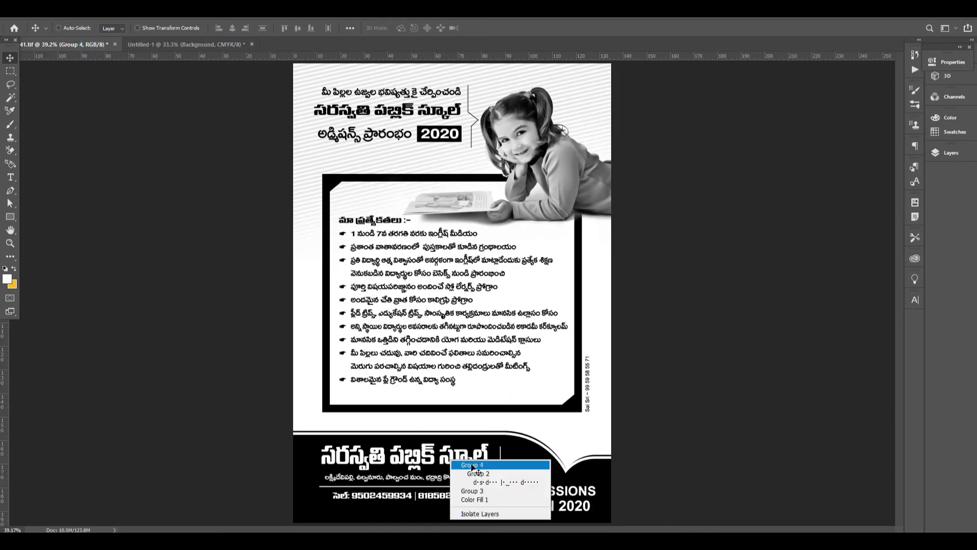
{"action": "left_click_drag", "start_coordinate": [458, 464], "coordinate": [501, 467]}
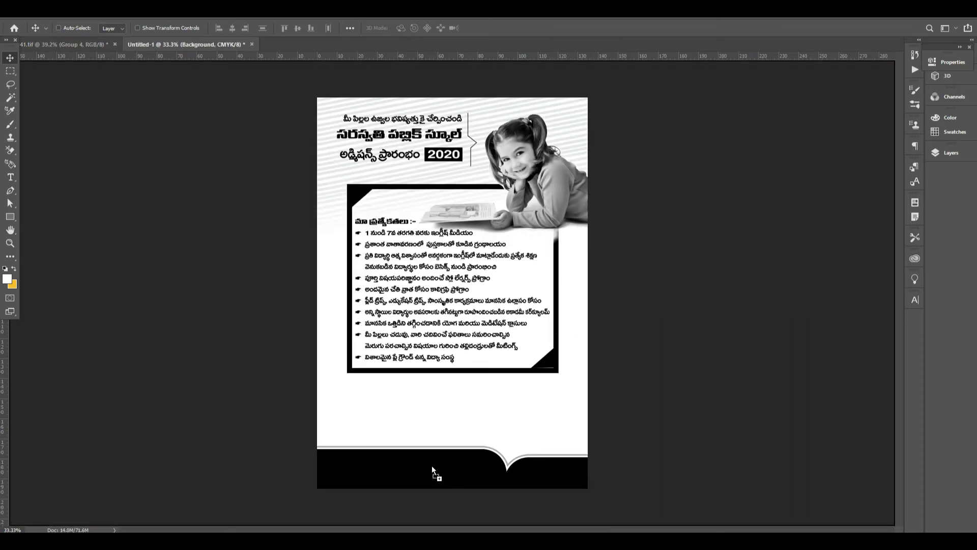
{"action": "left_click_drag", "start_coordinate": [196, 45], "coordinate": [415, 436]}
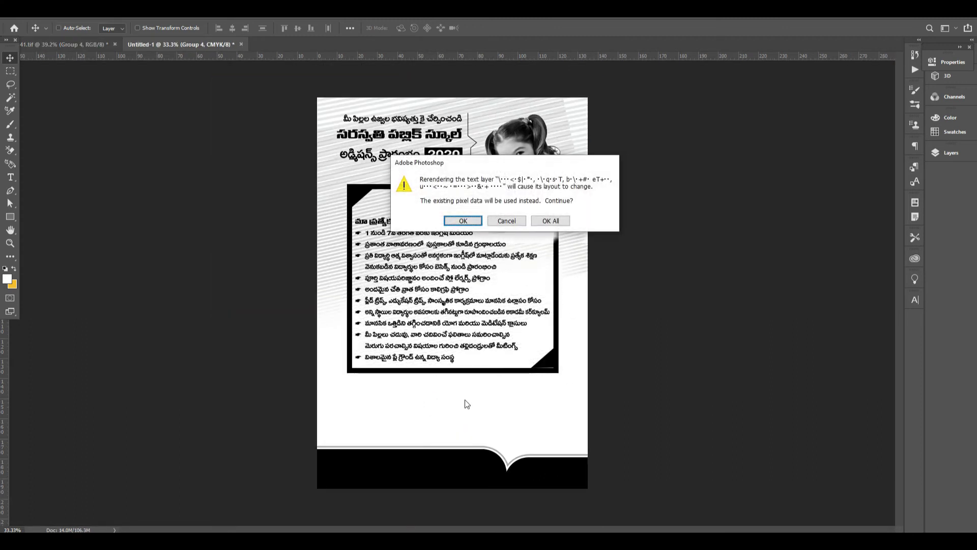
{"action": "key", "text": "Return"}
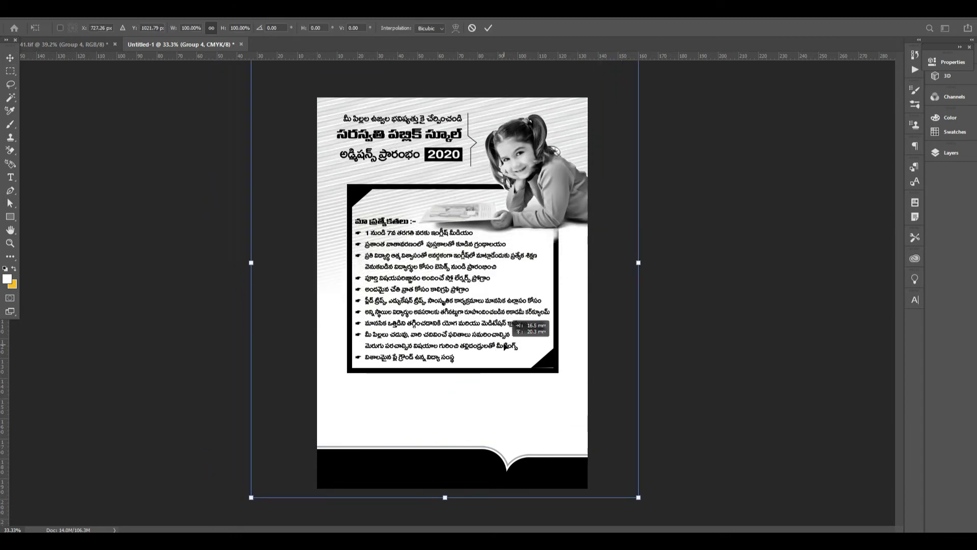
{"action": "key", "text": "Return"}
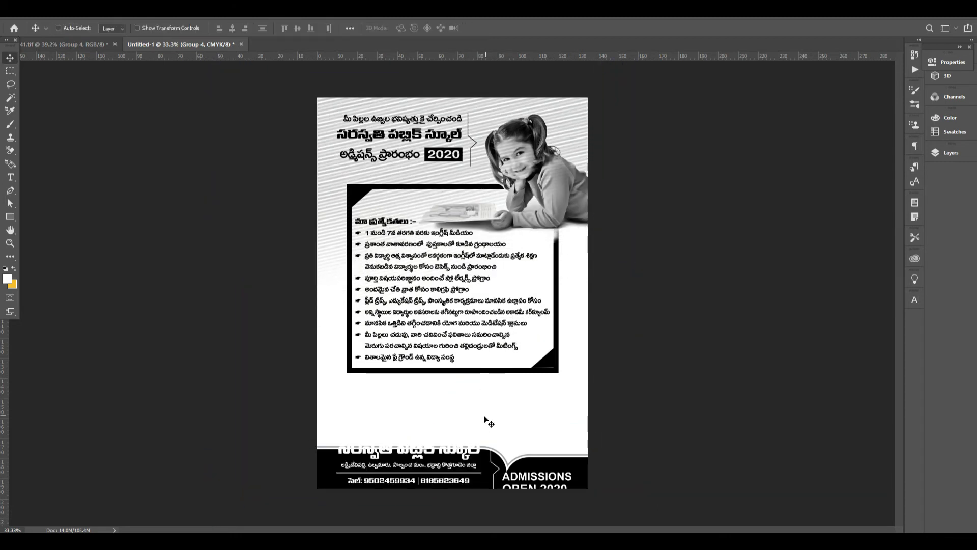
{"action": "left_click_drag", "start_coordinate": [484, 416], "coordinate": [480, 411]}
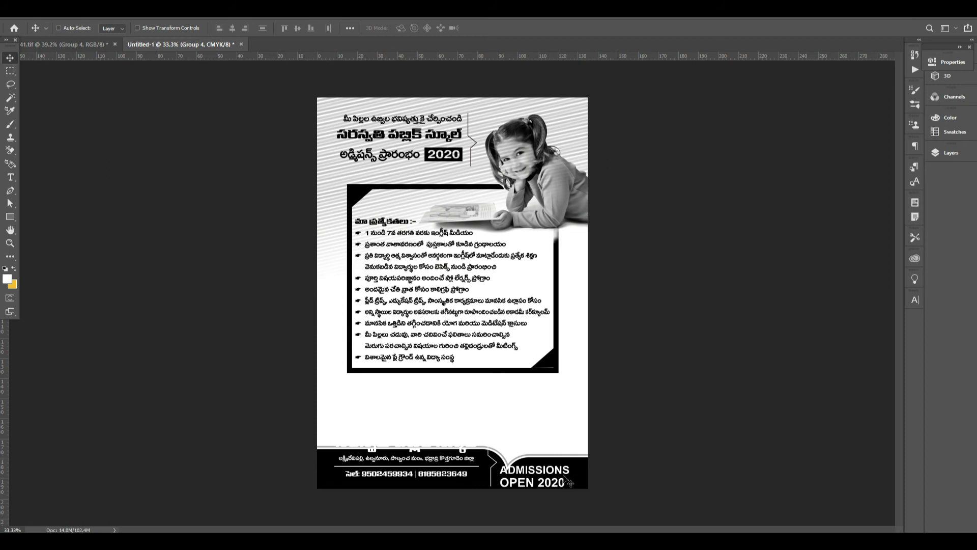
Raise the Rectangle 3 black band, scale it to about 137%, then compare with 41.tif
{"action": "scroll", "coordinate": [634, 421], "scroll_direction": "up", "scroll_amount": 3}
{"action": "scroll", "coordinate": [774, 418], "scroll_direction": "down", "scroll_amount": 2}
{"action": "right_click", "coordinate": [703, 381]}
{"action": "left_click", "coordinate": [726, 382]}
{"action": "key", "text": "ctrl+minus"}
{"action": "key", "text": "ctrl+t"}
{"action": "left_click_drag", "start_coordinate": [687, 381], "coordinate": [650, 317]}
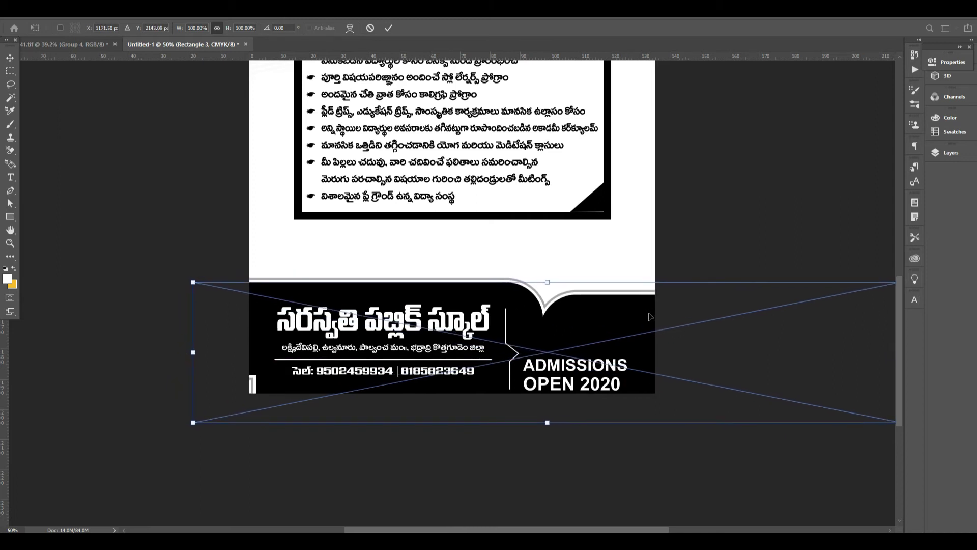
{"action": "left_click_drag", "start_coordinate": [535, 287], "coordinate": [550, 332]}
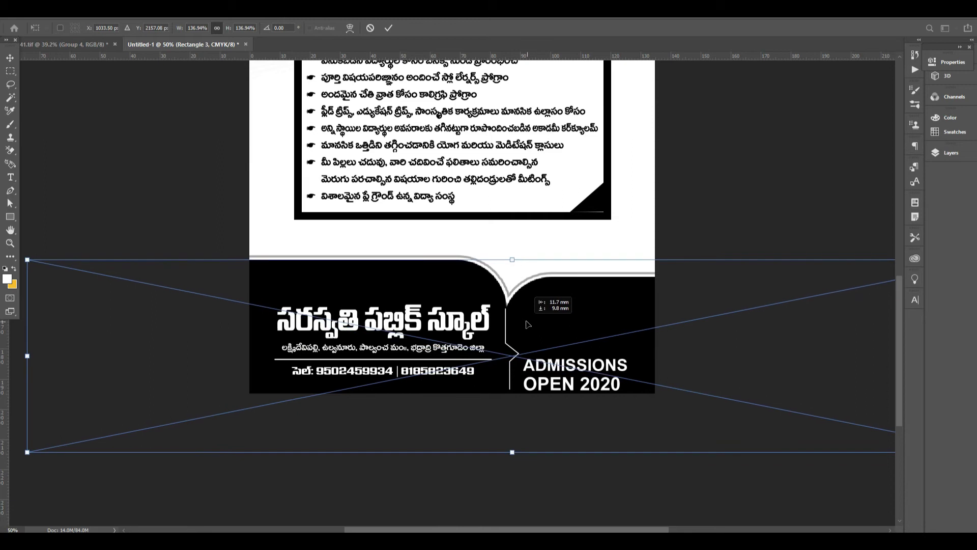
{"action": "key", "text": "Return"}
{"action": "key", "text": "ctrl+0"}
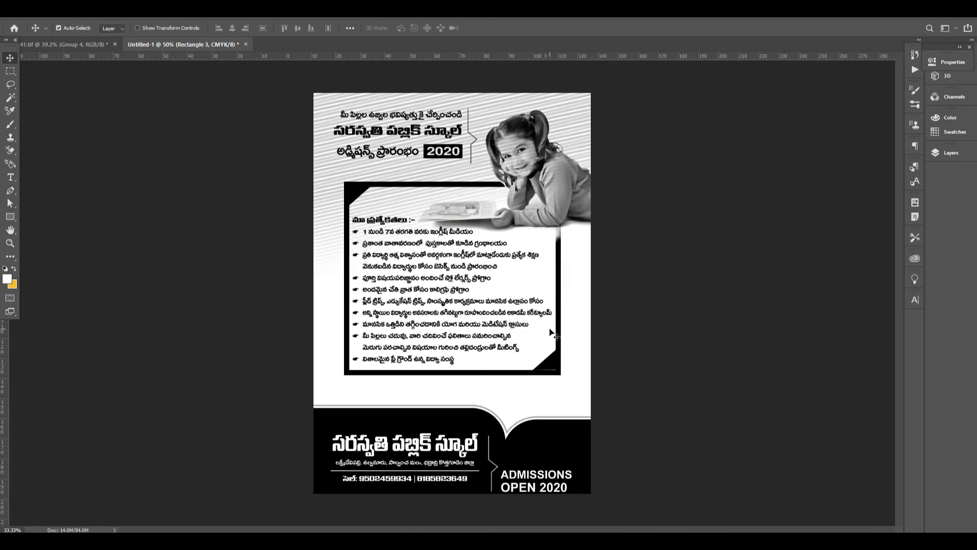
{"action": "left_click", "coordinate": [63, 45]}
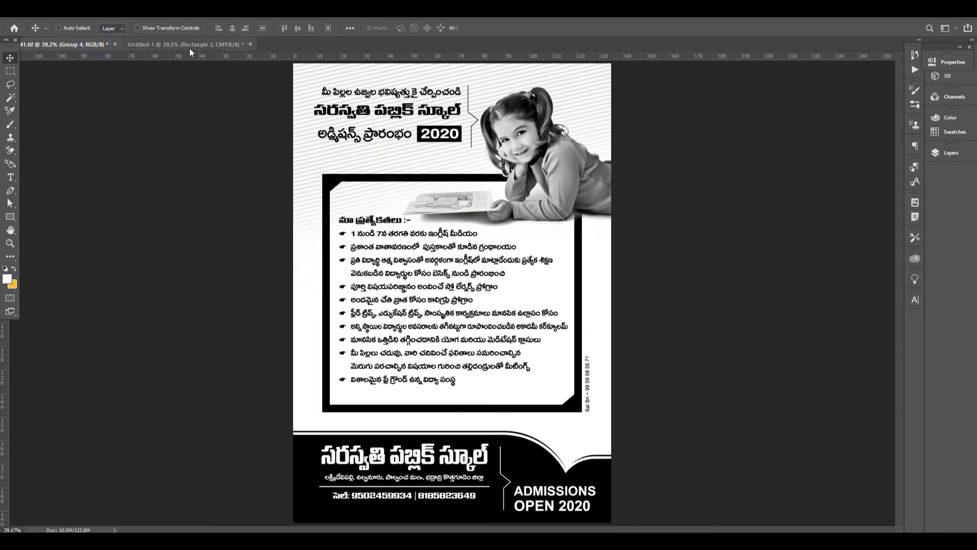
Shift the bottom band section and compare the layout against the original 41.tif
{"action": "left_click", "coordinate": [184, 44]}
{"action": "mouse_move", "coordinate": [407, 452]}
{"action": "left_mouse_down"}
{"action": "mouse_move", "coordinate": [463, 456]}
{"action": "mouse_move", "coordinate": [453, 471]}
{"action": "left_mouse_up"}
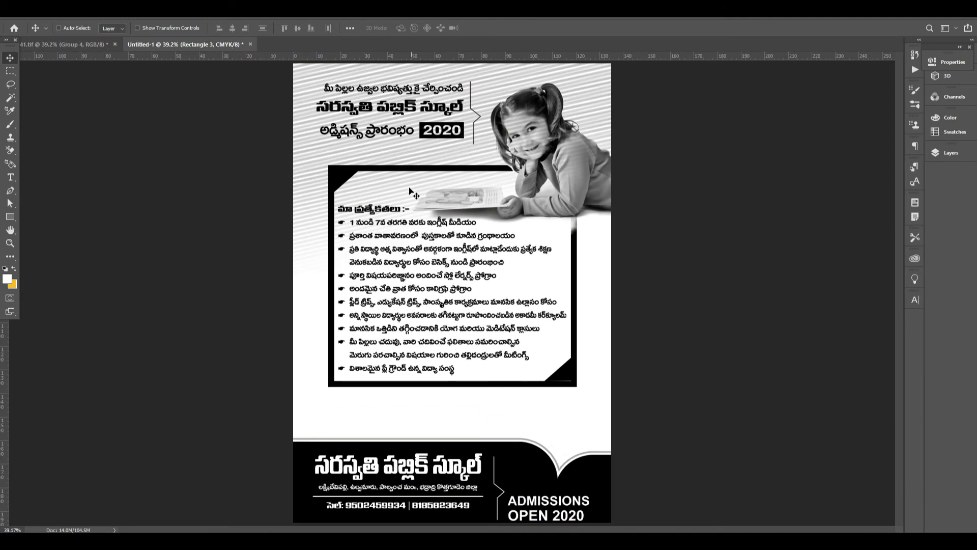
{"action": "right_click", "coordinate": [311, 198]}
{"action": "left_click", "coordinate": [331, 204]}
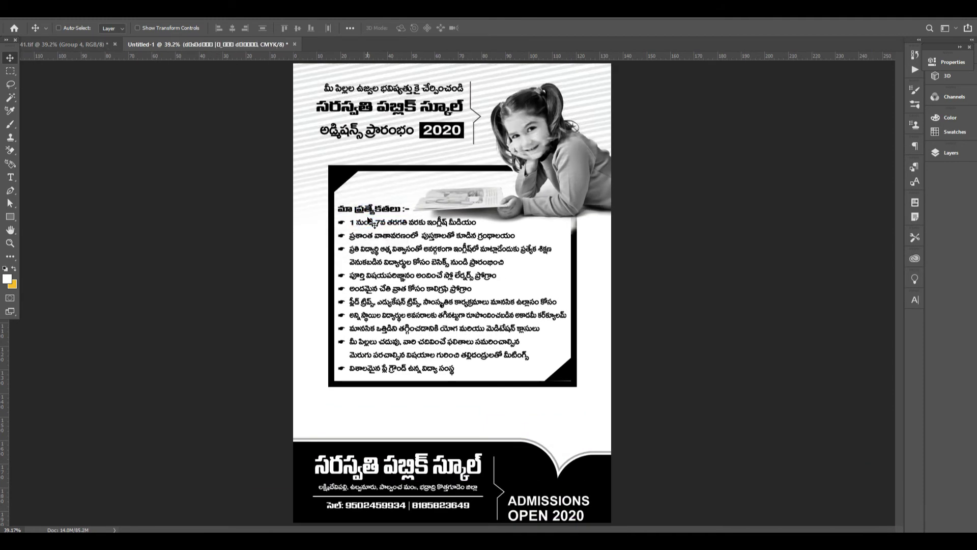
{"action": "key", "text": "ctrl+Tab"}
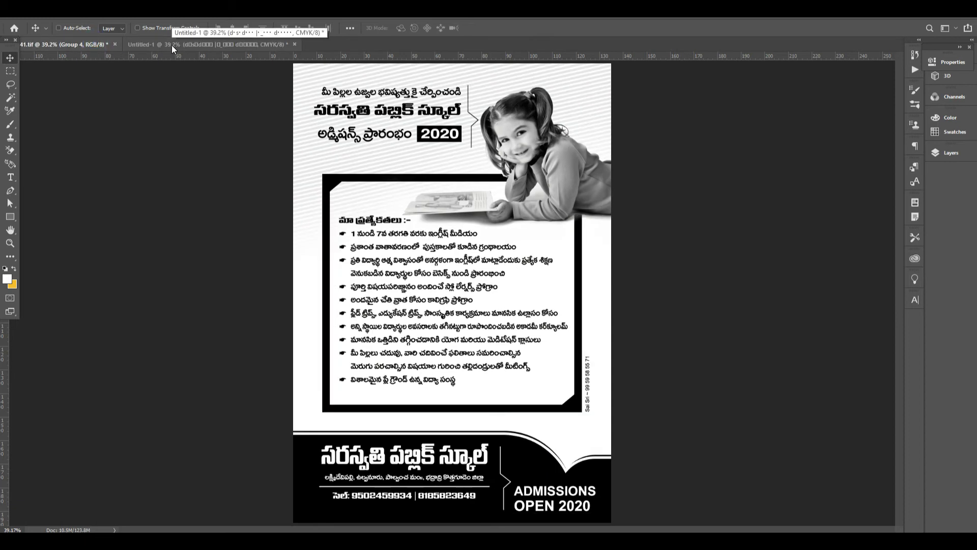
{"action": "left_click", "coordinate": [172, 45]}
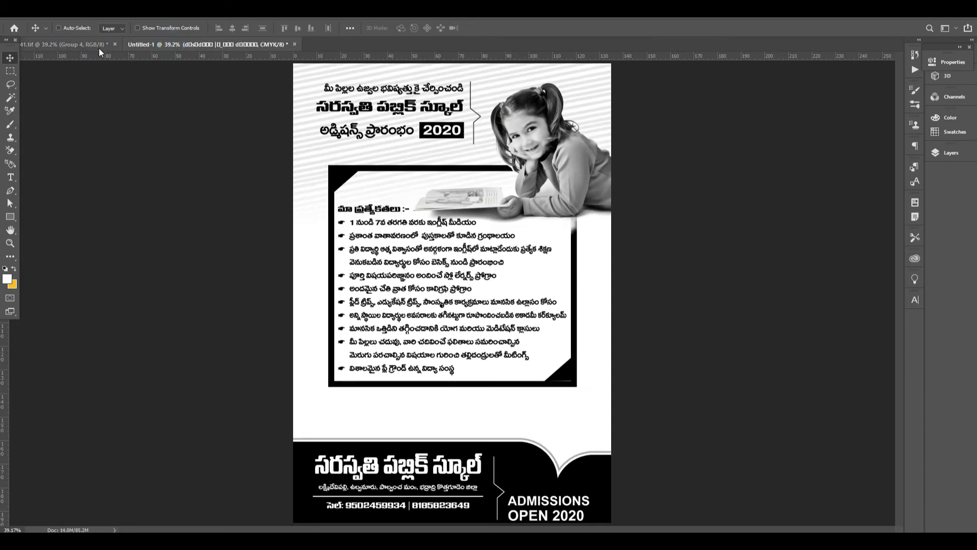
{"action": "left_click", "coordinate": [97, 47]}
{"action": "left_click", "coordinate": [170, 37]}
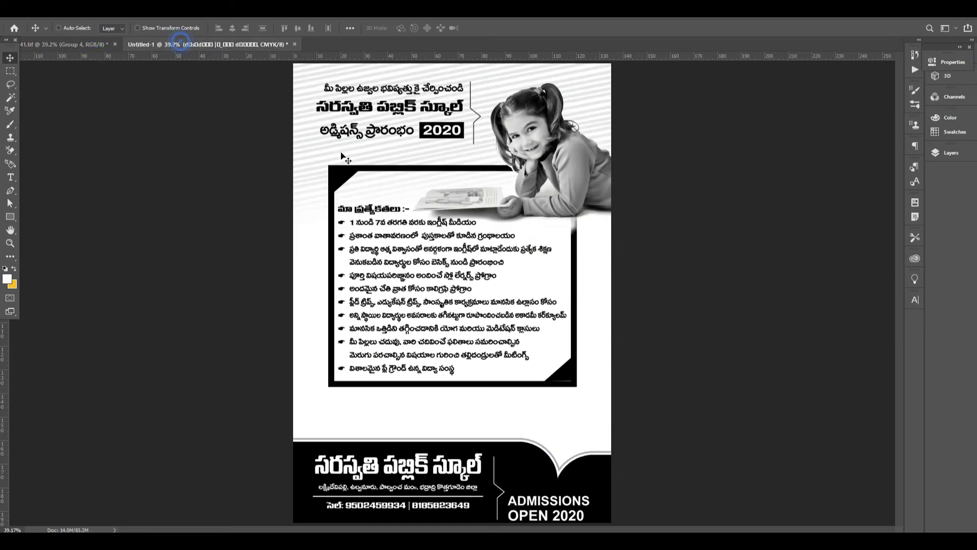
Move the bottom band rectangle into alignment and raise Group 4 slightly
{"action": "left_click_drag", "start_coordinate": [501, 390], "coordinate": [519, 473]}
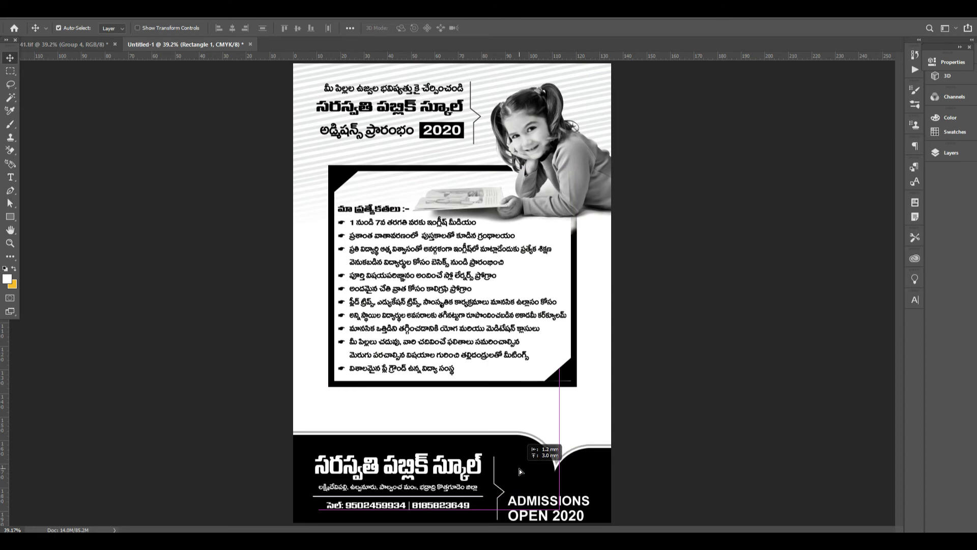
{"action": "key", "text": "ctrl+minus"}
{"action": "right_click", "coordinate": [493, 441]}
{"action": "left_click", "coordinate": [484, 448]}
{"action": "left_click_drag", "start_coordinate": [467, 443], "coordinate": [466, 437]}
{"action": "key", "text": "ctrl+a"}
{"action": "key", "text": "Up"}
{"action": "key", "text": "Up"}
{"action": "key", "text": "Up"}
{"action": "key", "text": "Up"}
{"action": "key", "text": "Up"}
{"action": "key", "text": "Up"}
{"action": "key", "text": "Up"}
{"action": "key", "text": "Up"}
{"action": "key", "text": "Up"}
Nudge the AdmissionS open 2020 text layer right and up with the arrow keys
{"action": "scroll", "coordinate": [584, 415], "scroll_direction": "up", "scroll_amount": 2}
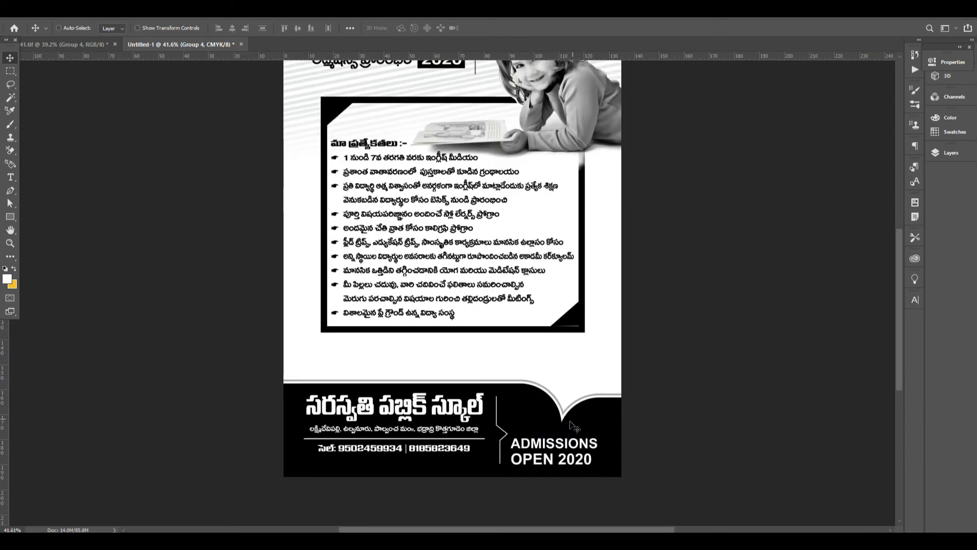
{"action": "right_click", "coordinate": [572, 447]}
{"action": "left_click", "coordinate": [637, 461]}
{"action": "key", "text": "Right"}
{"action": "key", "text": "Right"}
{"action": "key", "text": "Right"}
{"action": "key", "text": "Up"}
{"action": "key", "text": "Up"}
{"action": "key", "text": "Up"}
{"action": "scroll", "coordinate": [625, 466], "scroll_direction": "down", "scroll_amount": 1}
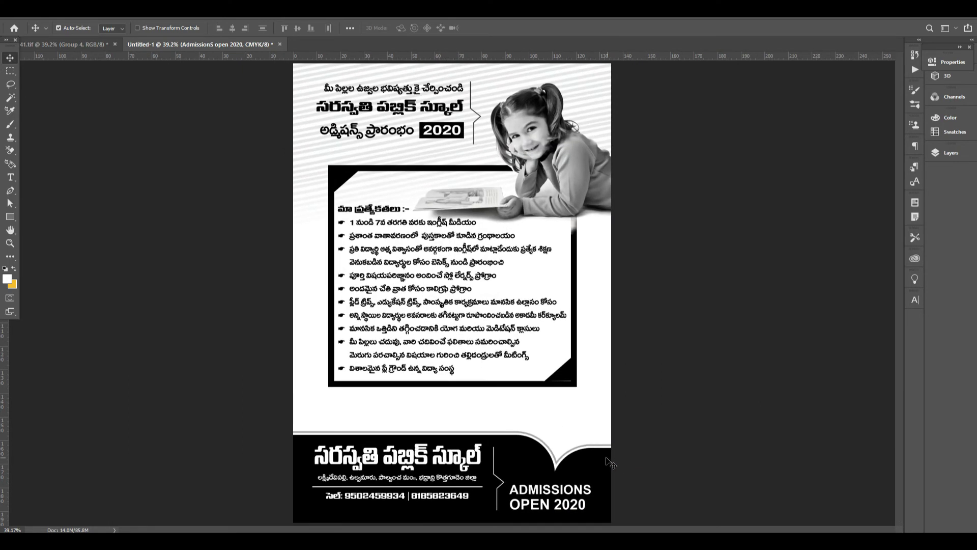
{"action": "right_click", "coordinate": [524, 386]}
Stretch the features-list frame's bottom edge down toward the footer
{"action": "left_click", "coordinate": [555, 393]}
{"action": "key", "text": "ctrl+t"}
{"action": "left_click_drag", "start_coordinate": [456, 394], "coordinate": [456, 415]}
{"action": "key", "text": "Return"}
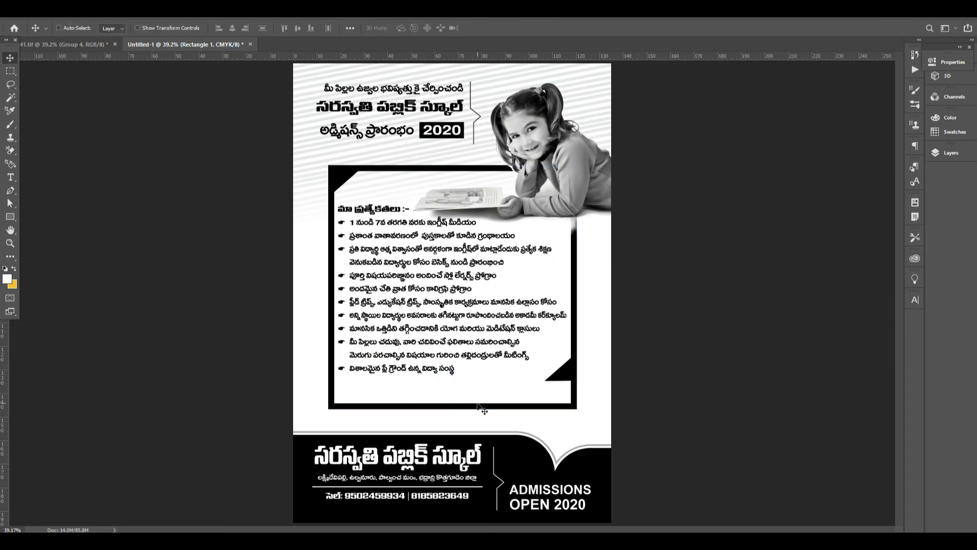
{"action": "right_click", "coordinate": [566, 375]}
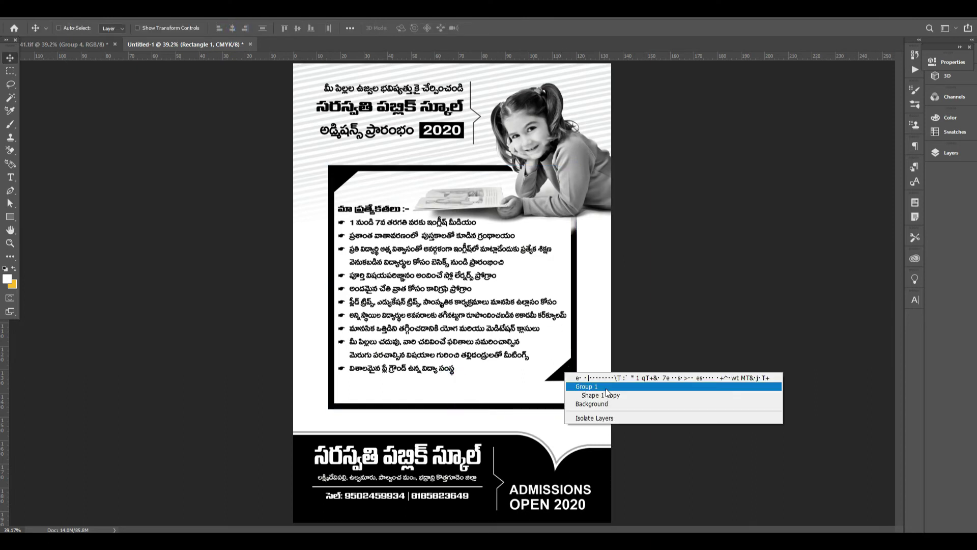
{"action": "left_click", "coordinate": [614, 396]}
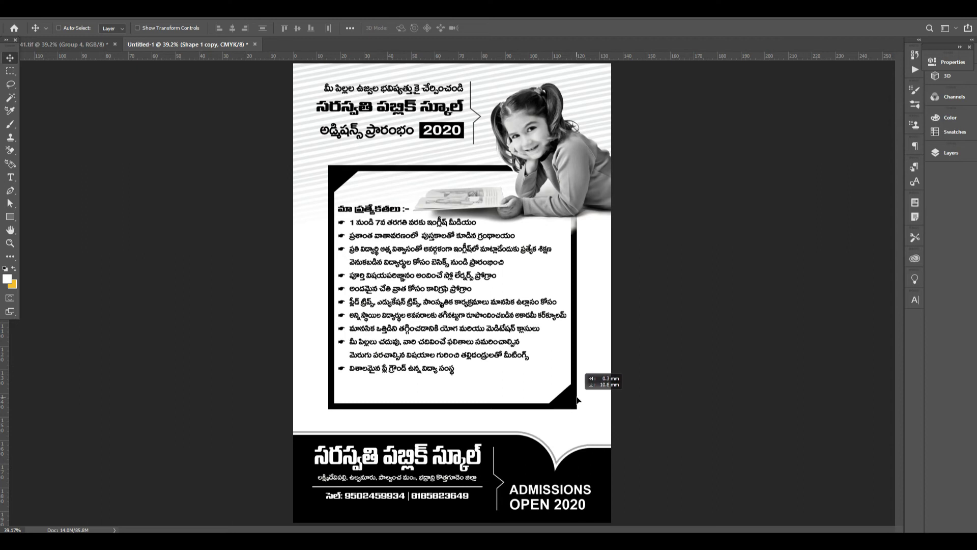
Select the features list text layer, dismissing the missing-fonts warning on editing
{"action": "right_click", "coordinate": [454, 275]}
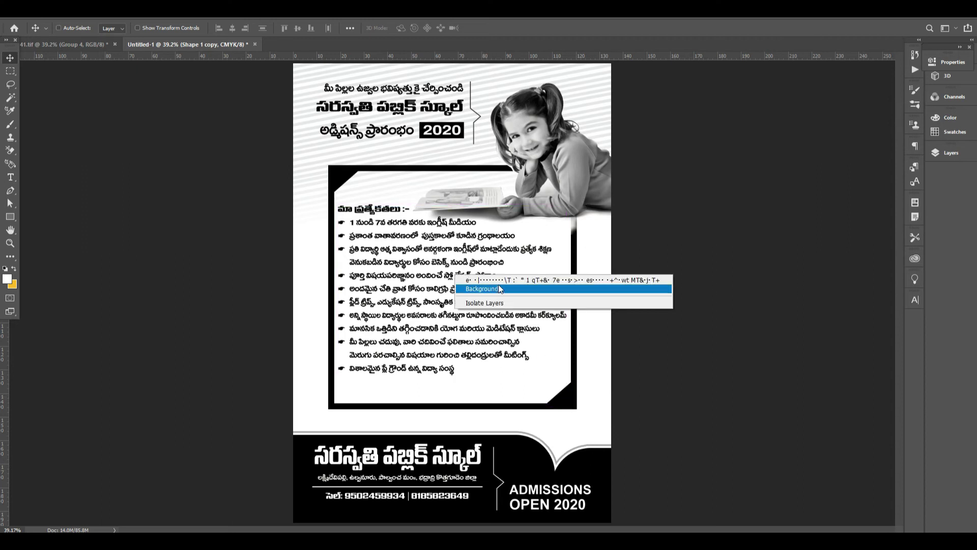
{"action": "left_click", "coordinate": [501, 280]}
{"action": "double_click", "coordinate": [502, 284]}
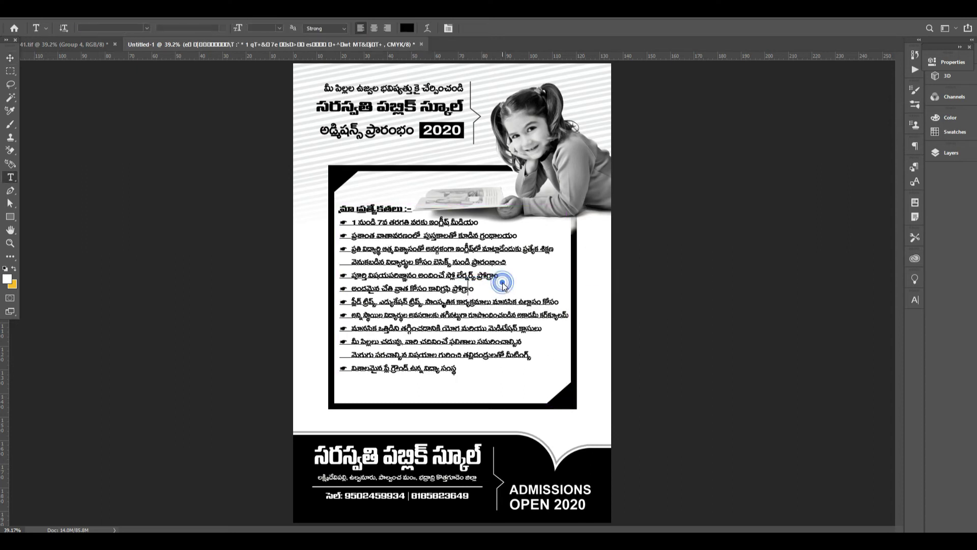
{"action": "key", "text": "Return"}
{"action": "key", "text": "ctrl+a"}
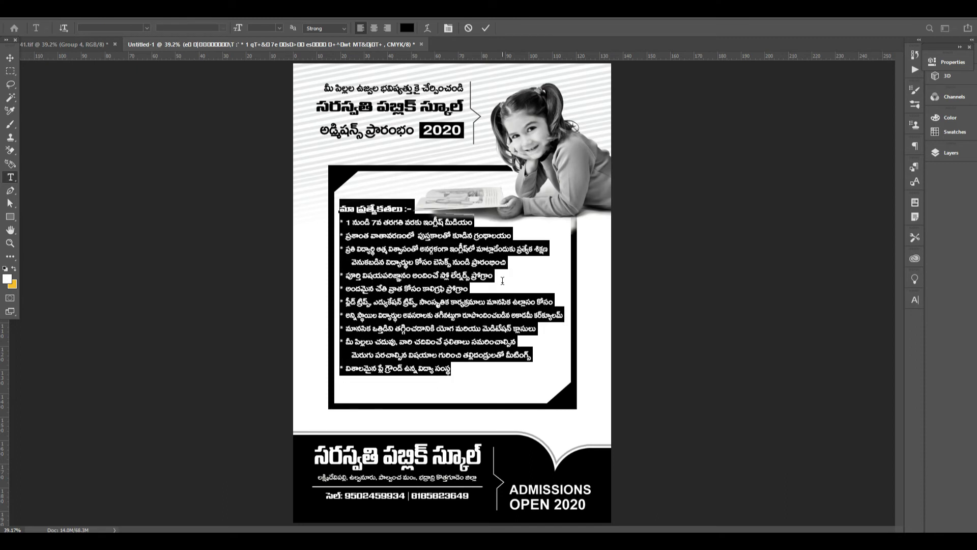
{"action": "key", "text": "ctrl+Return"}
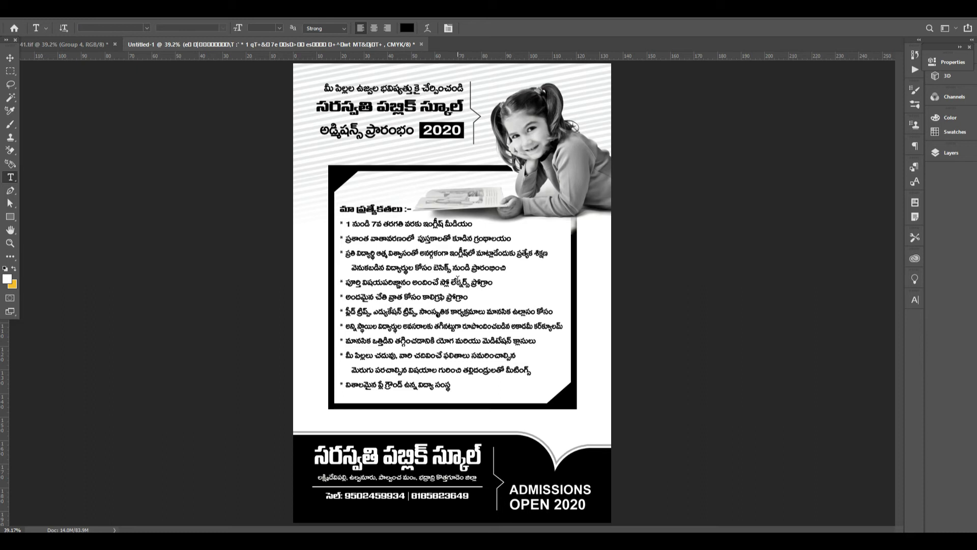
{"action": "key", "text": "v"}
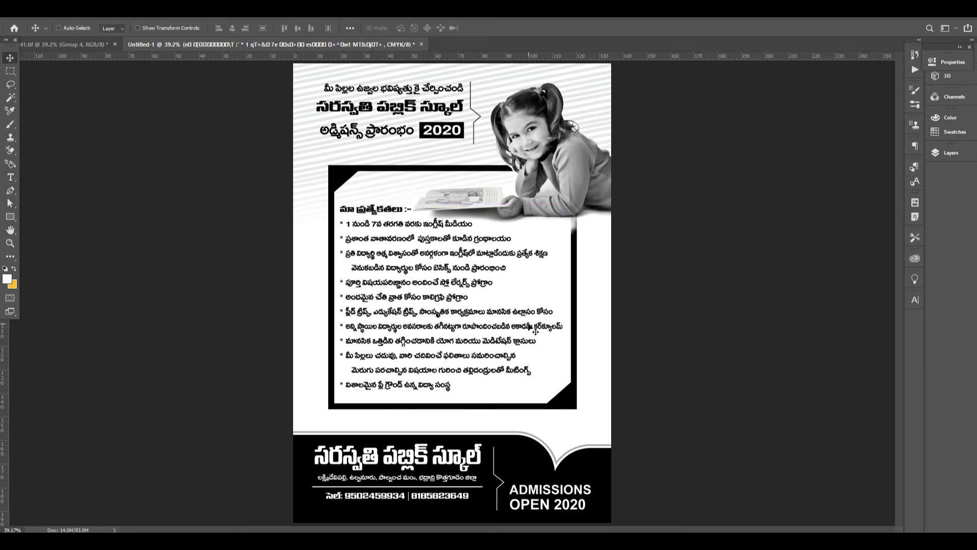
{"action": "scroll", "coordinate": [423, 267], "scroll_direction": "up", "scroll_amount": 2}
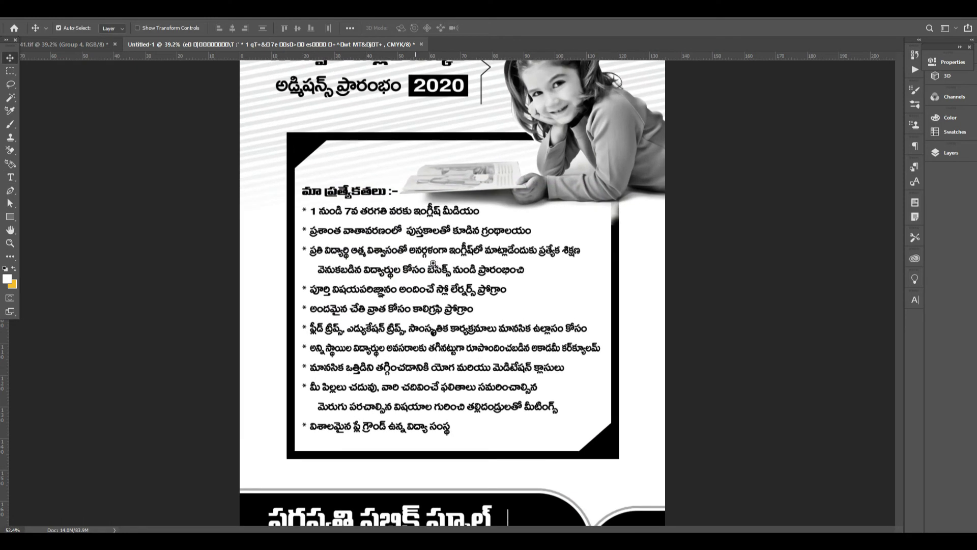
{"action": "scroll", "coordinate": [415, 275], "scroll_direction": "down", "scroll_amount": 1}
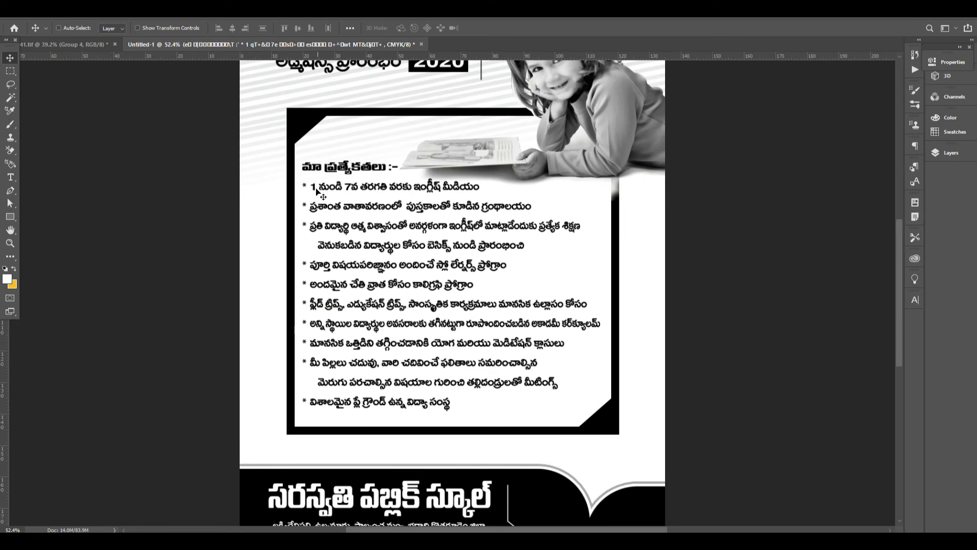
Set the features list text font to ZapfDingbats BT
{"action": "key", "text": "t"}
{"action": "left_click", "coordinate": [306, 187]}
{"action": "key", "text": "ctrl+a"}
{"action": "left_click", "coordinate": [126, 29]}
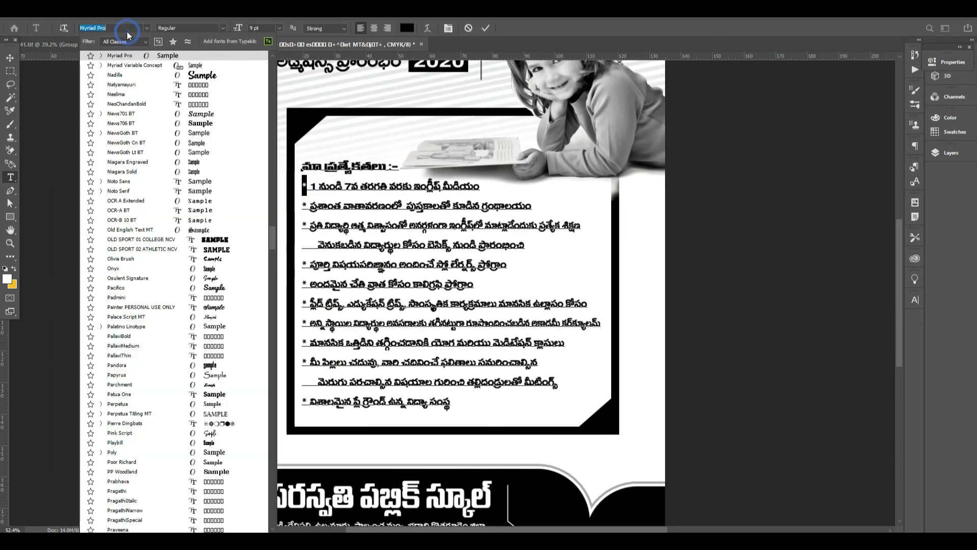
{"action": "type", "text": "zapf"}
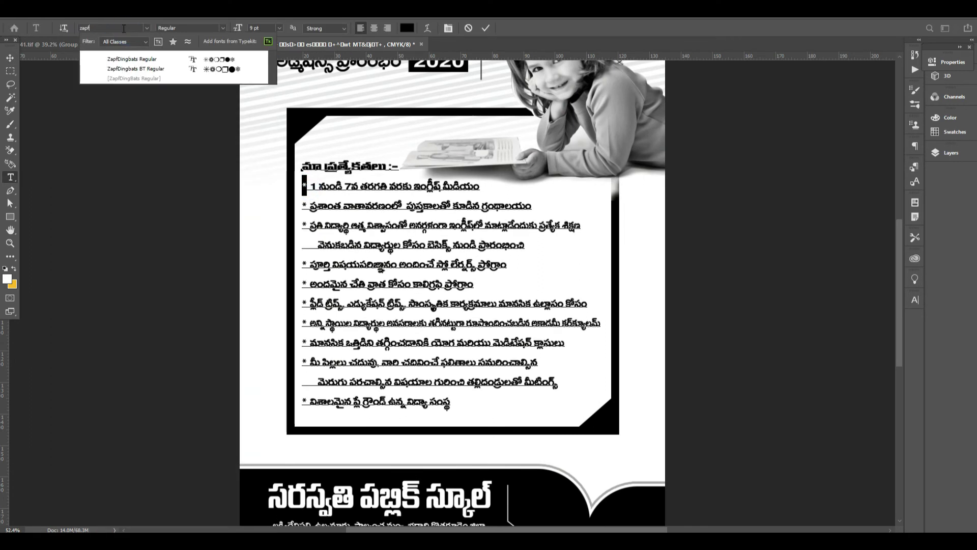
{"action": "left_click", "coordinate": [172, 70]}
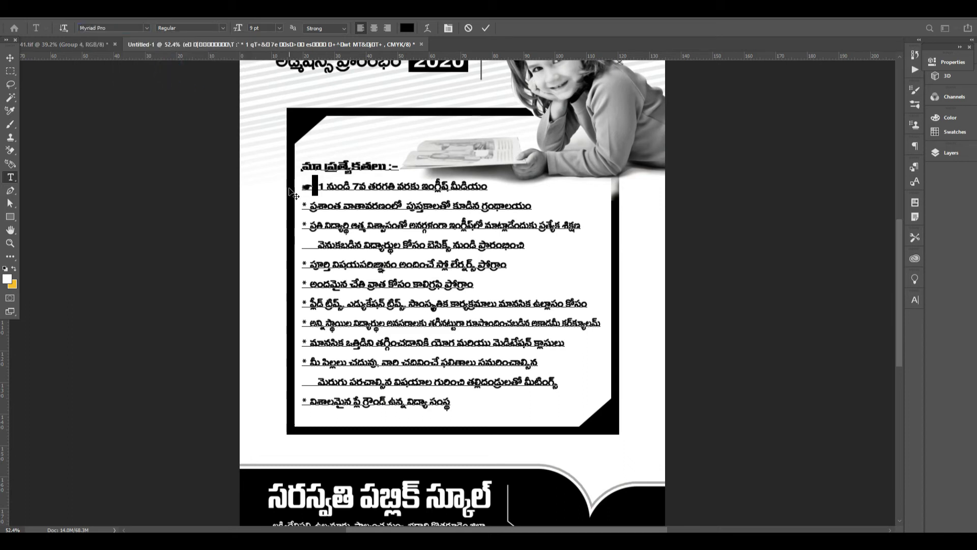
Replace the first lines' asterisks with ☛ pointing-hand bullets
{"action": "key", "text": "Down"}
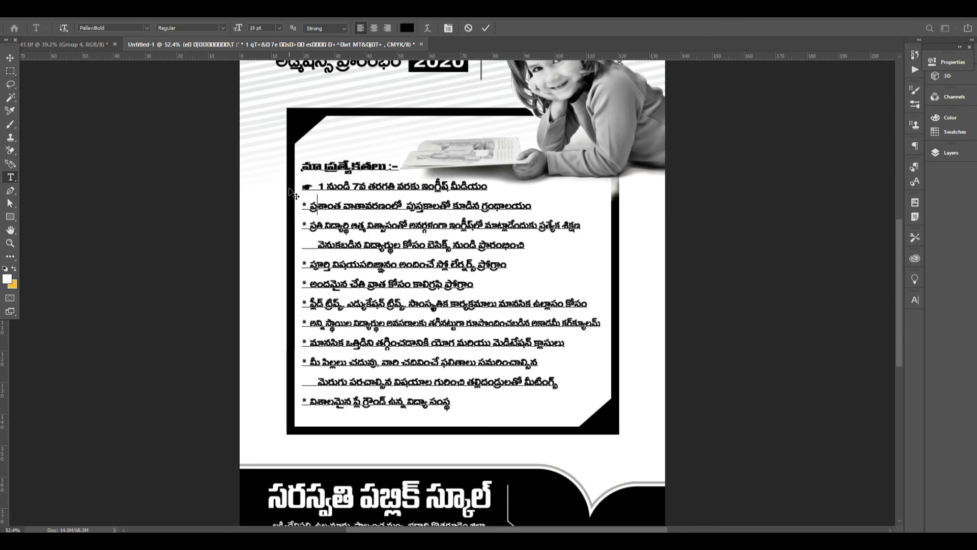
{"action": "key", "text": "ctrl+v"}
{"action": "key", "text": "Down"}
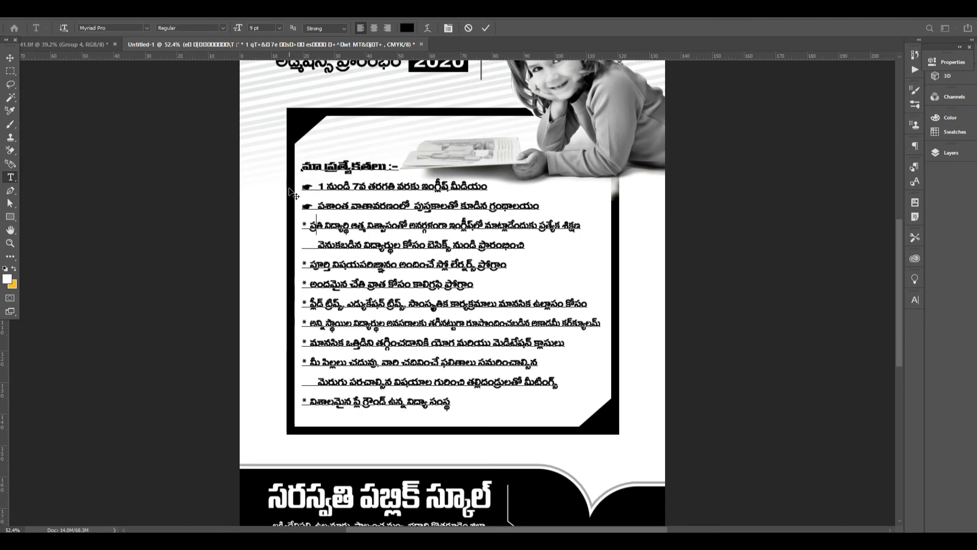
{"action": "key", "text": "ctrl+v"}
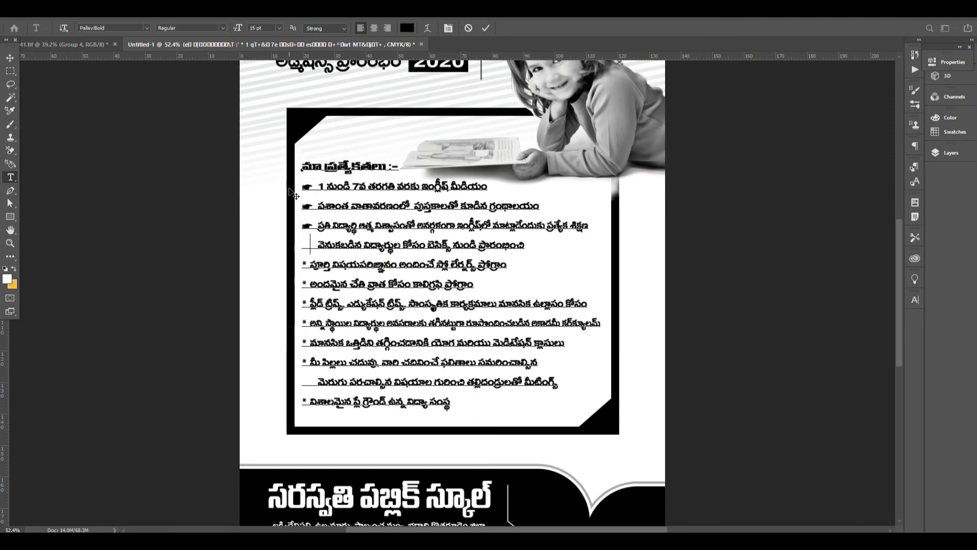
{"action": "key", "text": "ctrl+v"}
{"action": "key", "text": "ctrl+v"}
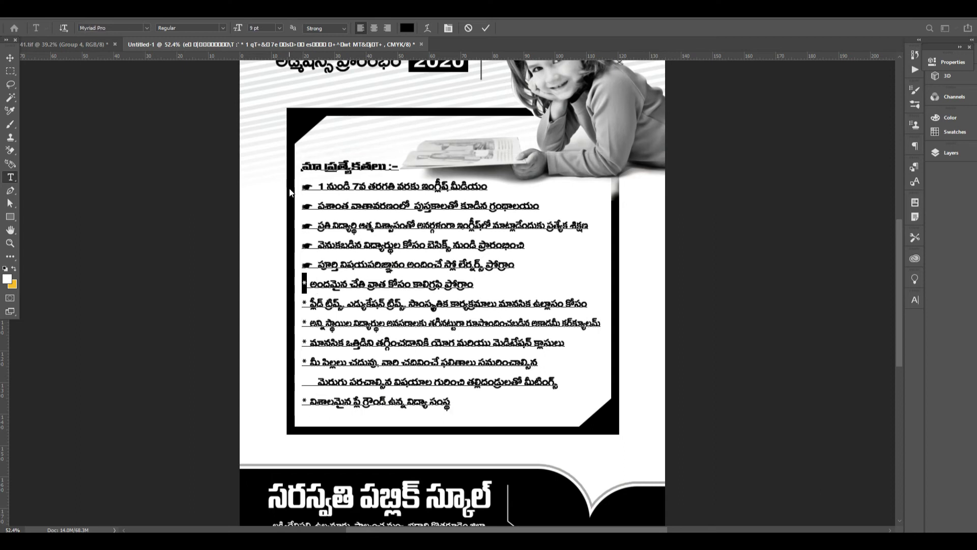
Replace the remaining asterisks with ☛ bullets and commit the list text
{"action": "key", "text": "ctrl+v"}
{"action": "key", "text": "Delete"}
{"action": "key", "text": "Down"}
{"action": "key", "text": "shift+Right"}
{"action": "key", "text": "ctrl+v"}
{"action": "key", "text": "ctrl+v"}
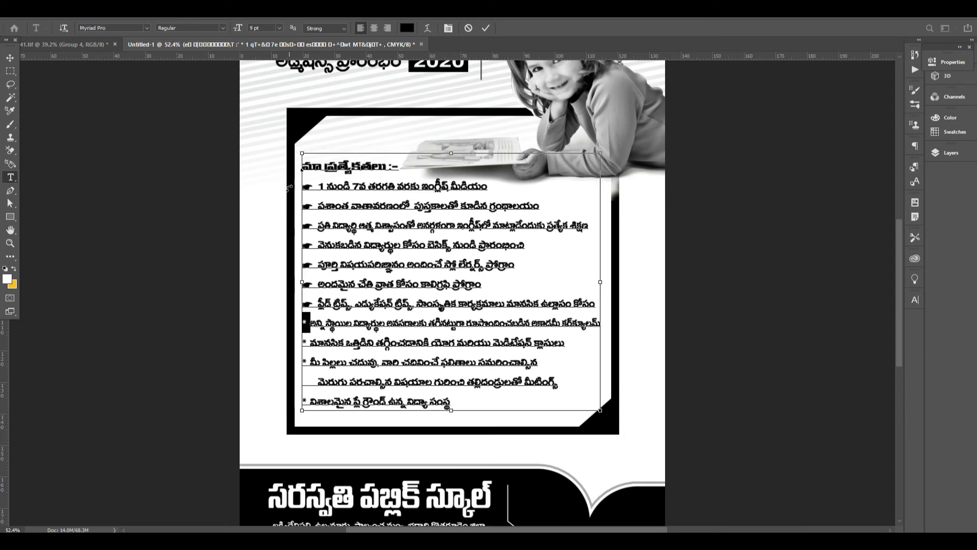
{"action": "key", "text": "Down"}
{"action": "key", "text": "ctrl+v"}
{"action": "key", "text": "shift+Right"}
{"action": "key", "text": "ctrl+v"}
{"action": "key", "text": "Down"}
{"action": "key", "text": "ctrl+v"}
{"action": "key", "text": "Down"}
{"action": "key", "text": "ctrl+v"}
{"action": "key", "text": "ctrl+Return"}
{"action": "key", "text": "ctrl+0"}
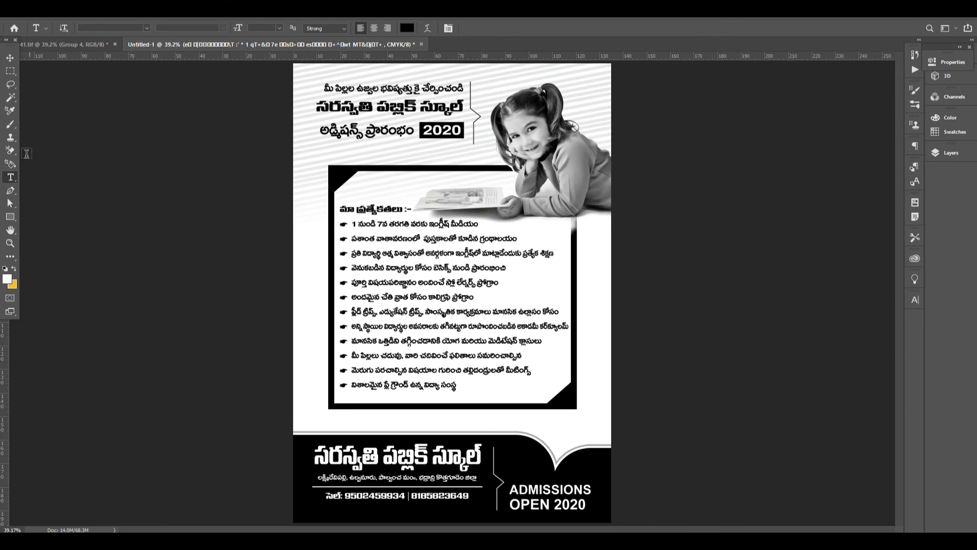
Select the Rectangle 3 bottom band, nudge it slightly and zoom in on it
{"action": "key", "text": "v"}
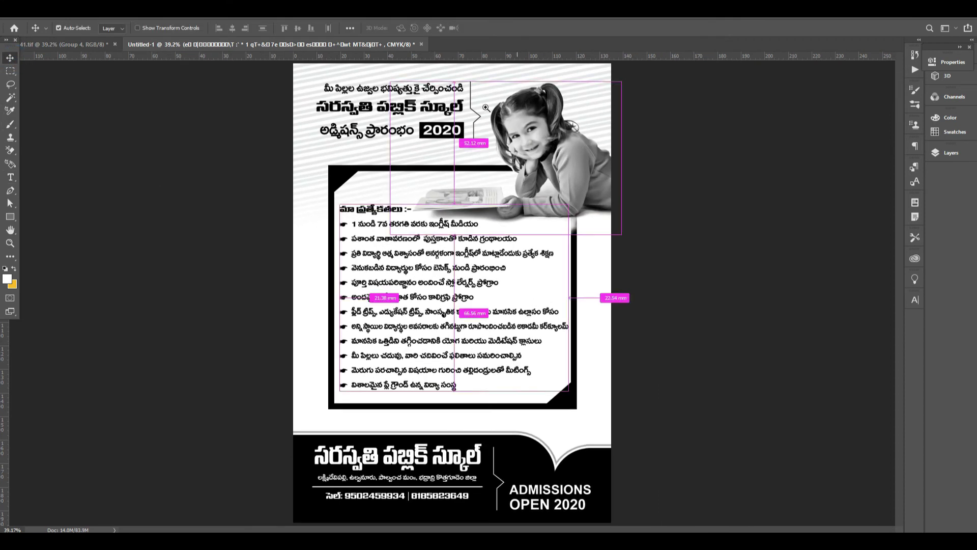
{"action": "scroll", "coordinate": [537, 161], "scroll_direction": "up", "scroll_amount": 2}
{"action": "scroll", "coordinate": [537, 161], "scroll_direction": "down", "scroll_amount": 2}
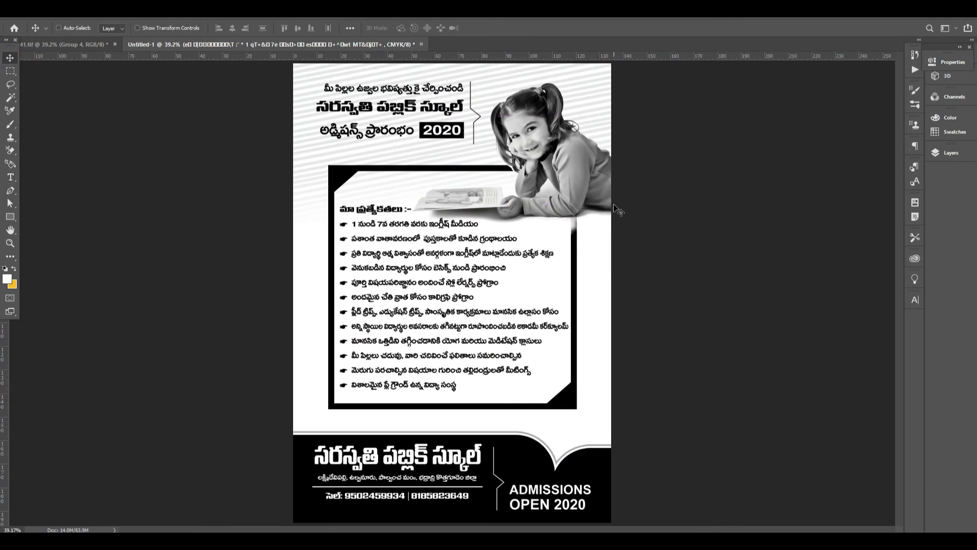
{"action": "right_click", "coordinate": [530, 482]}
{"action": "left_click", "coordinate": [540, 480]}
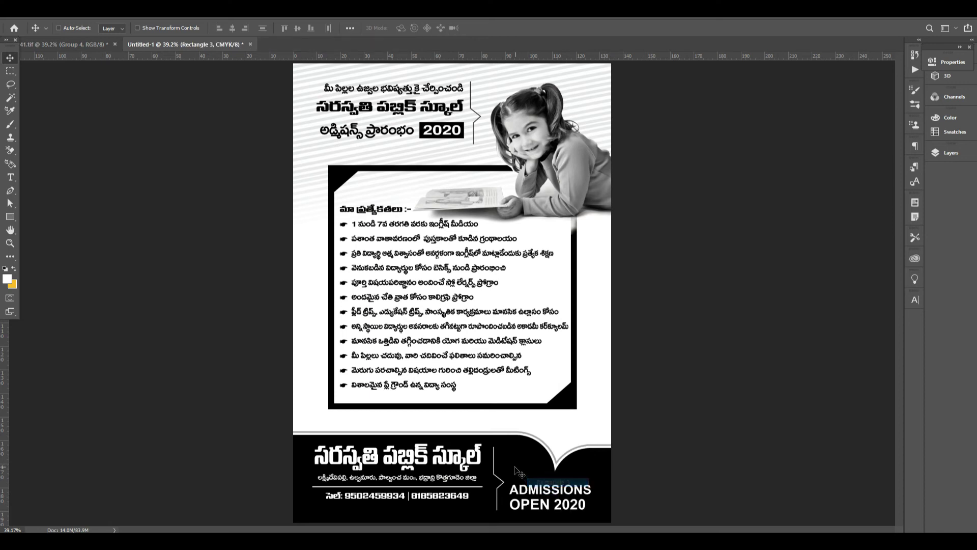
{"action": "left_click_drag", "start_coordinate": [513, 468], "coordinate": [507, 466]}
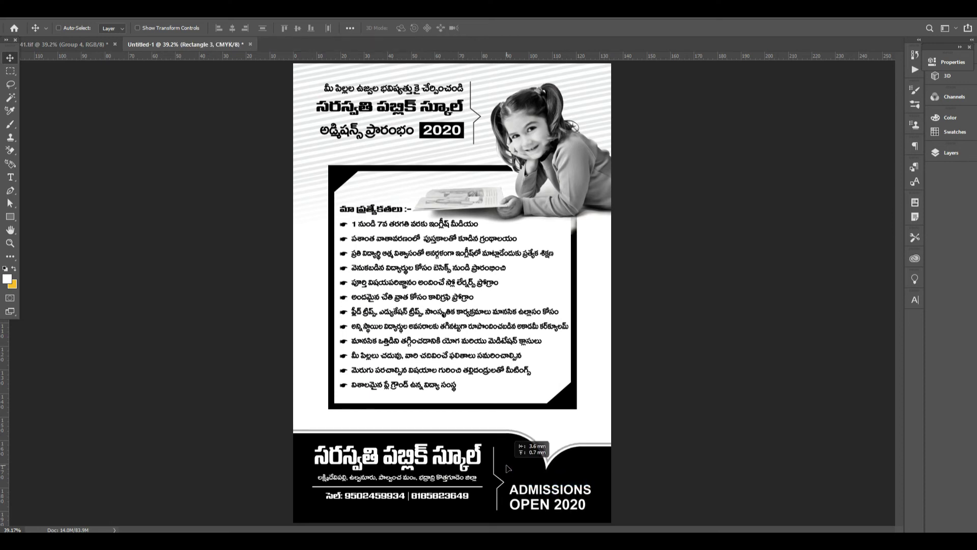
{"action": "key", "text": "ctrl+plus"}
{"action": "left_click", "coordinate": [638, 454]}
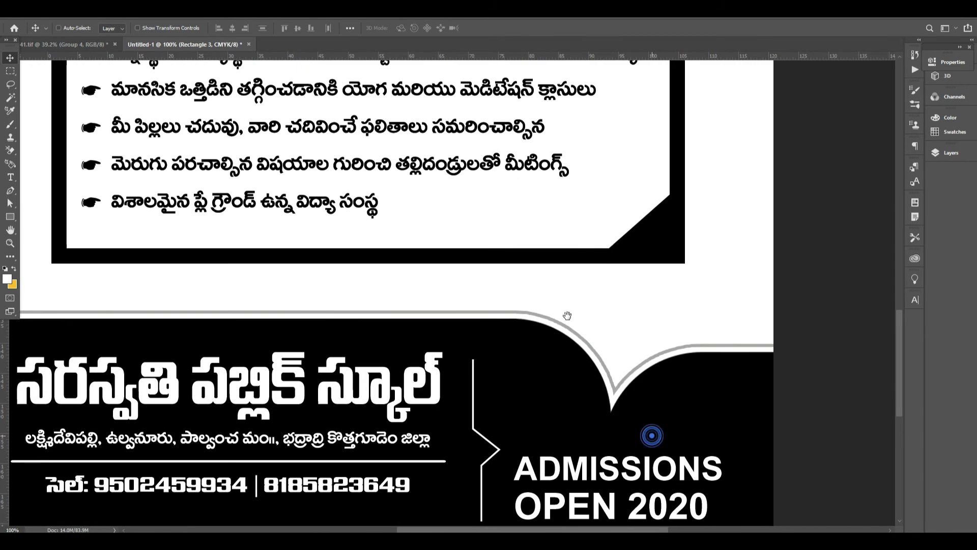
Open Rectangle 3's layer effects from the Layers panel
{"action": "key", "text": "F7"}
{"action": "right_click", "coordinate": [613, 405]}
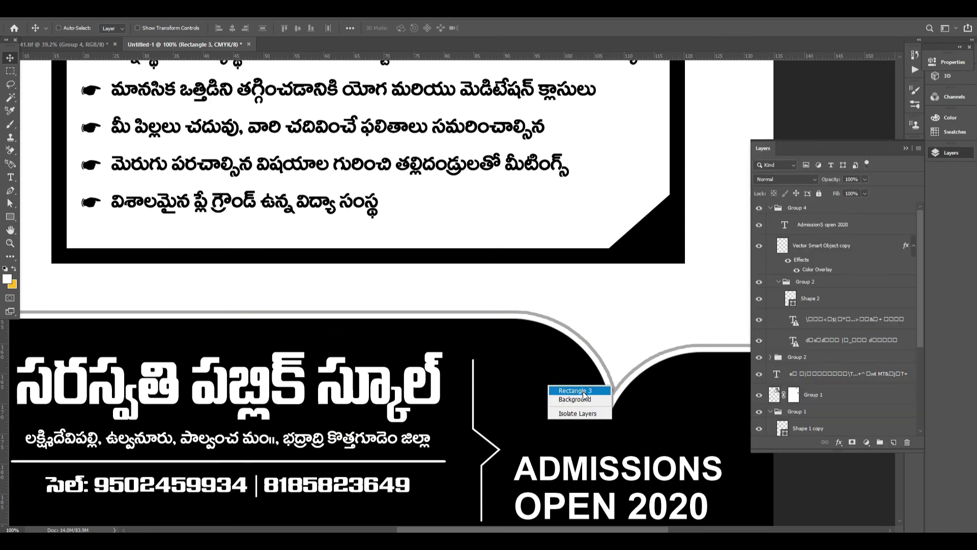
{"action": "left_click", "coordinate": [588, 399]}
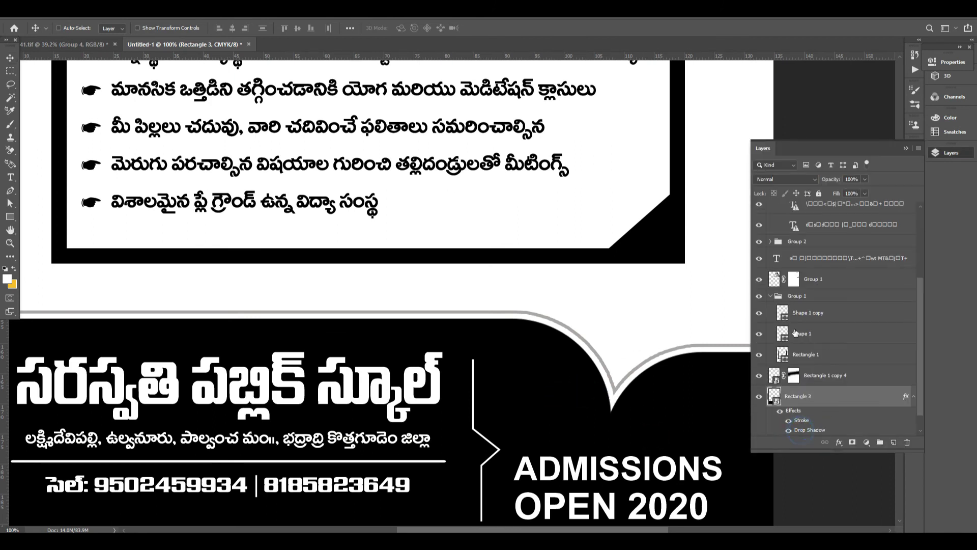
{"action": "double_click", "coordinate": [808, 429]}
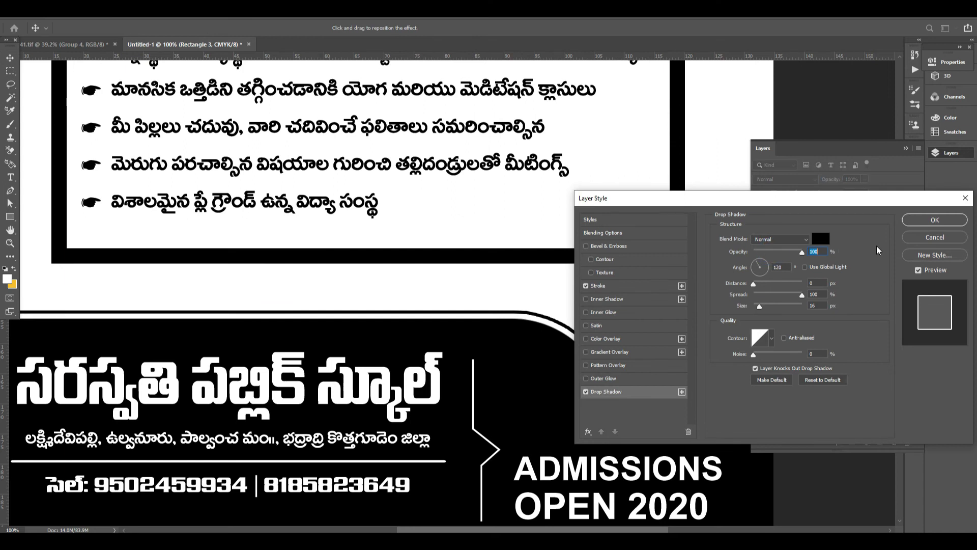
{"action": "key", "text": "Return"}
{"action": "key", "text": "ctrl+minus"}
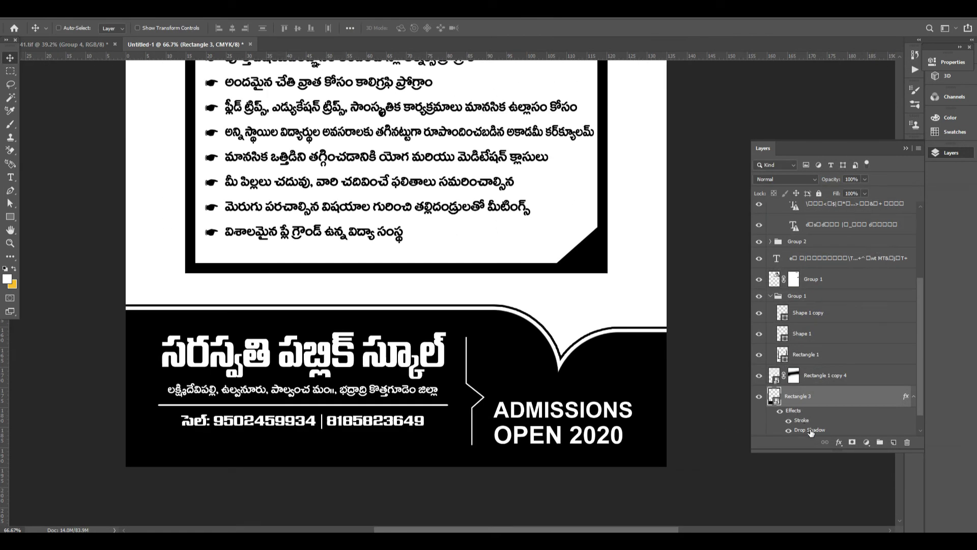
{"action": "double_click", "coordinate": [809, 430]}
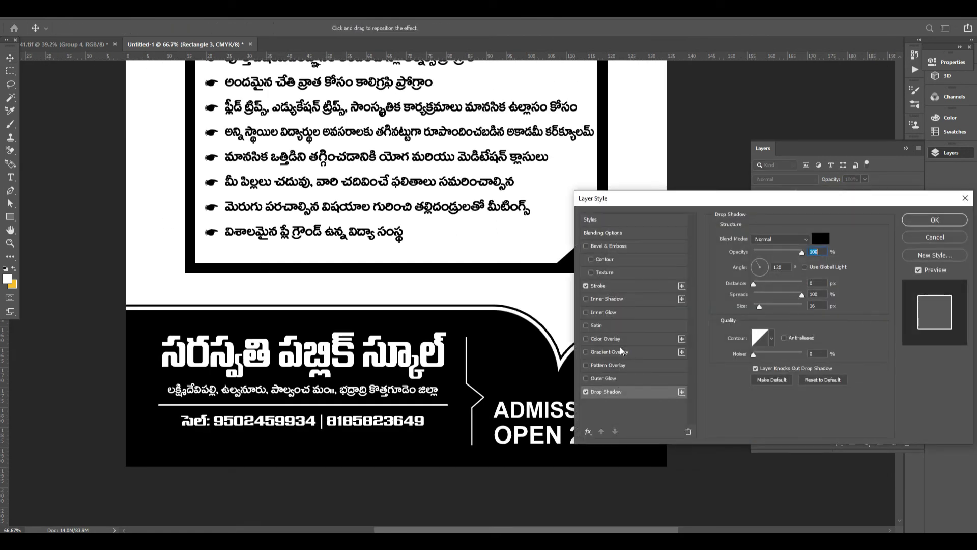
Add a magenta Color Overlay to the Rectangle 3 bottom band
{"action": "left_click", "coordinate": [617, 338]}
{"action": "left_click", "coordinate": [820, 239]}
{"action": "left_click", "coordinate": [848, 226]}
{"action": "type", "text": "100"}
{"action": "key", "text": "Tab"}
{"action": "key", "text": "Tab"}
{"action": "type", "text": "0"}
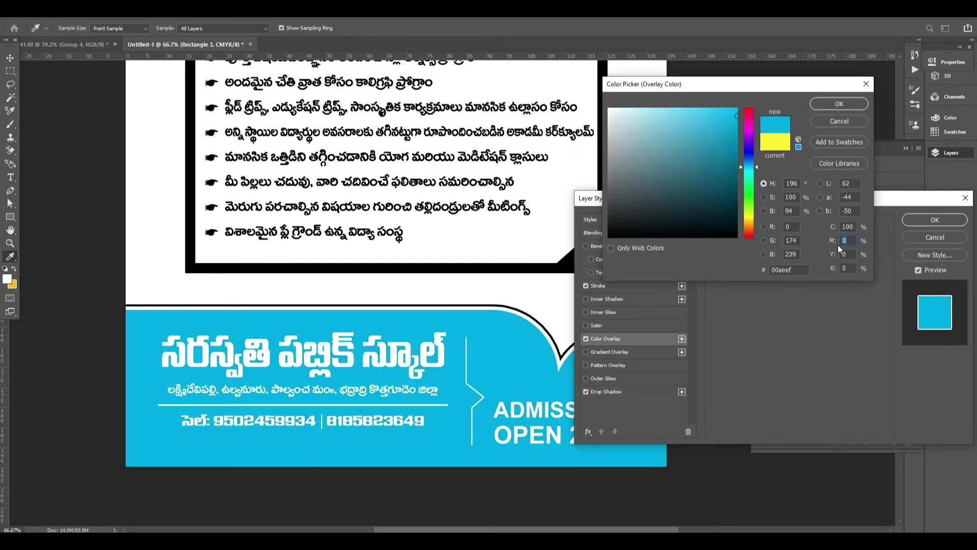
{"action": "key", "text": "shift+Tab"}
{"action": "type", "text": "0"}
{"action": "key", "text": "Tab"}
{"action": "type", "text": "100"}
{"action": "key", "text": "Tab"}
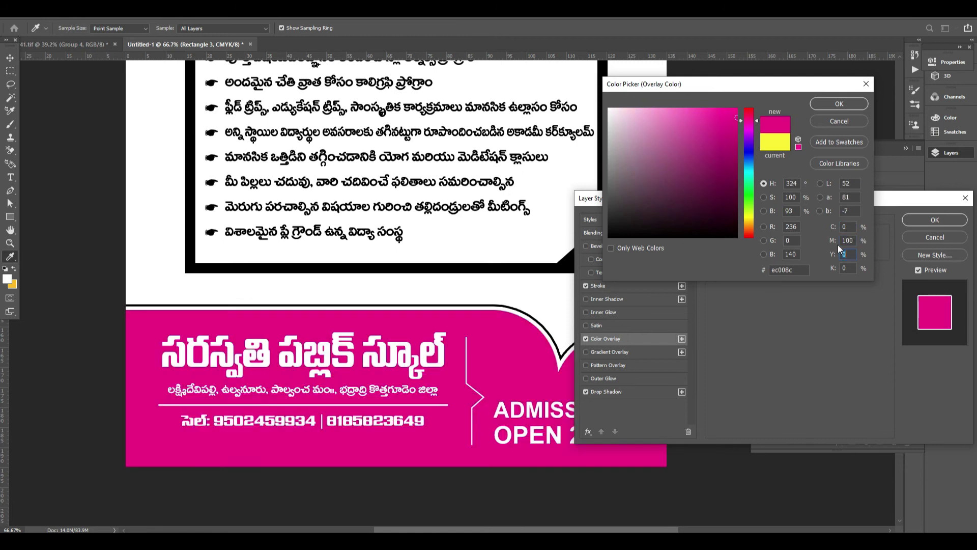
{"action": "key", "text": "Return"}
{"action": "key", "text": "Return"}
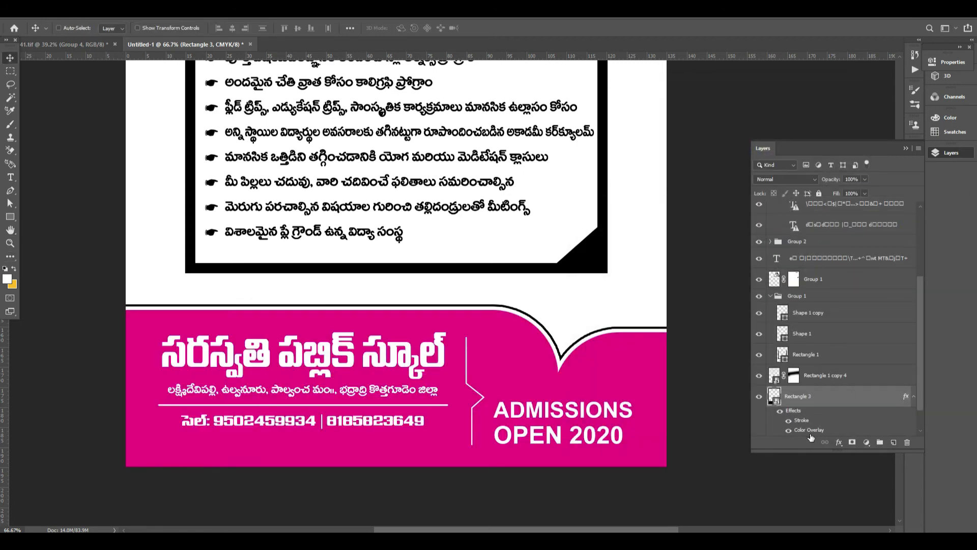
Recheck the band's overlay and shadow colour pickers without changing them
{"action": "double_click", "coordinate": [809, 432]}
{"action": "left_click", "coordinate": [815, 239]}
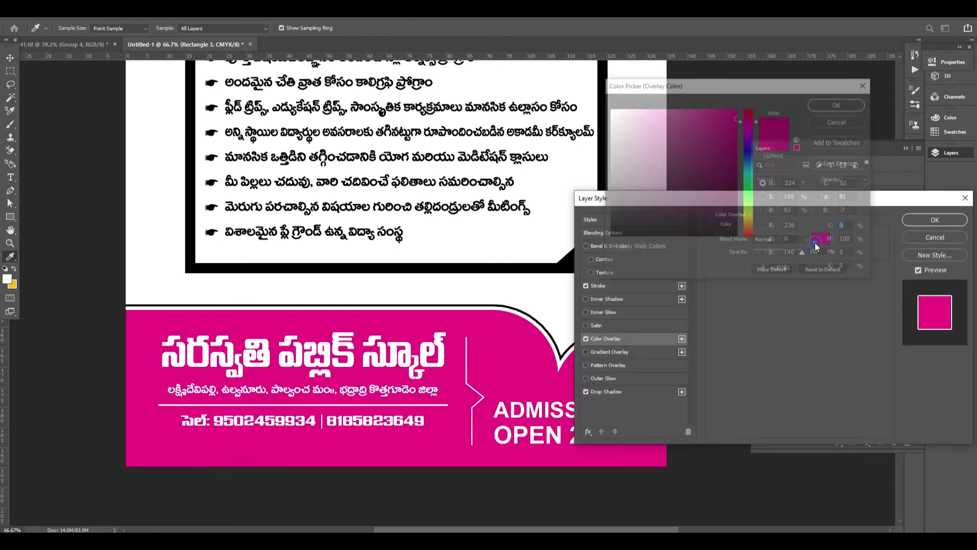
{"action": "key", "text": "Return"}
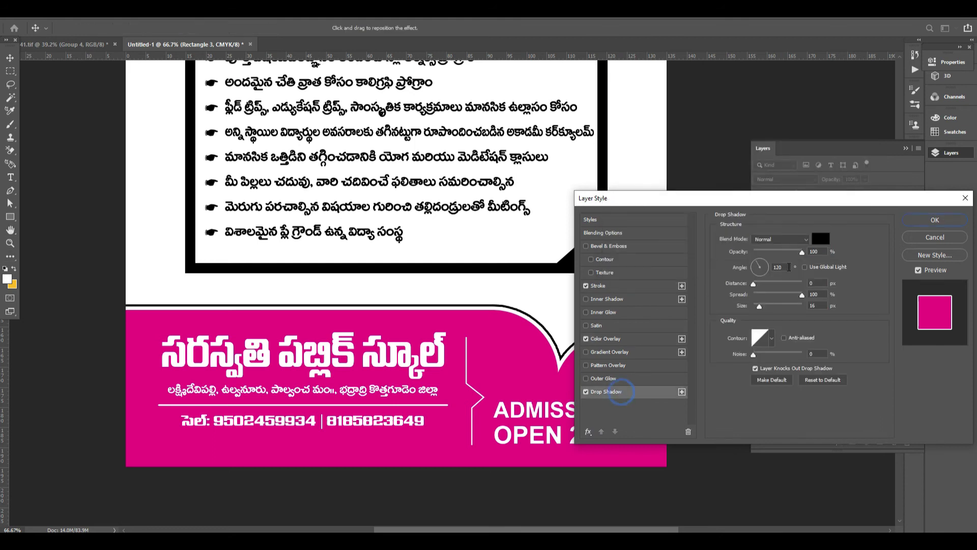
{"action": "left_click", "coordinate": [821, 239]}
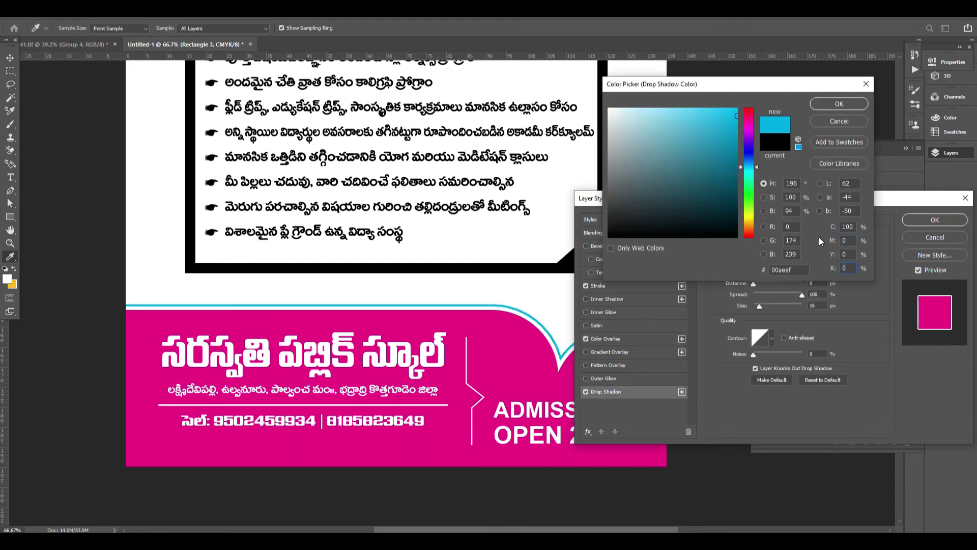
{"action": "key", "text": "Return"}
{"action": "key", "text": "Return"}
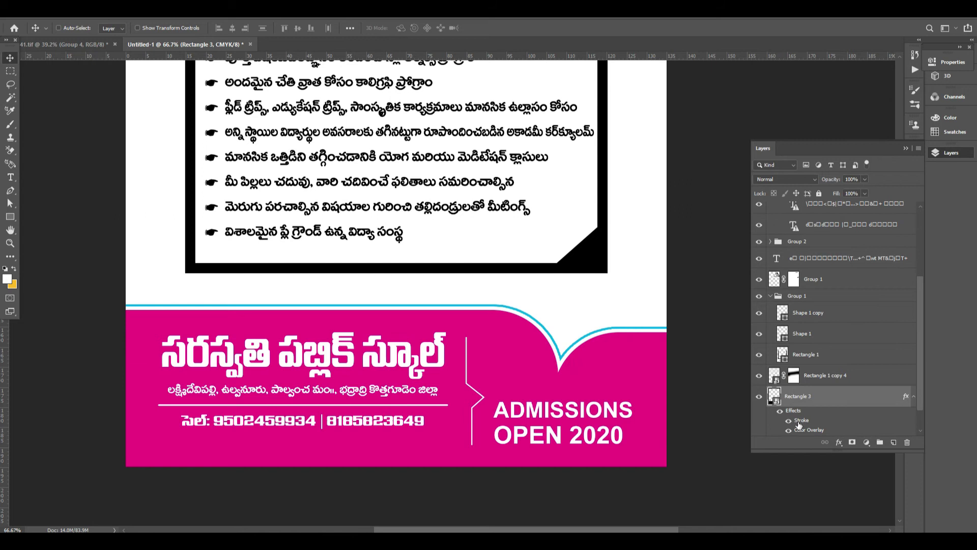
Change the band's Drop Shadow colour to magenta with M set to 100
{"action": "scroll", "coordinate": [803, 432], "scroll_direction": "down", "scroll_amount": 1}
{"action": "double_click", "coordinate": [803, 430]}
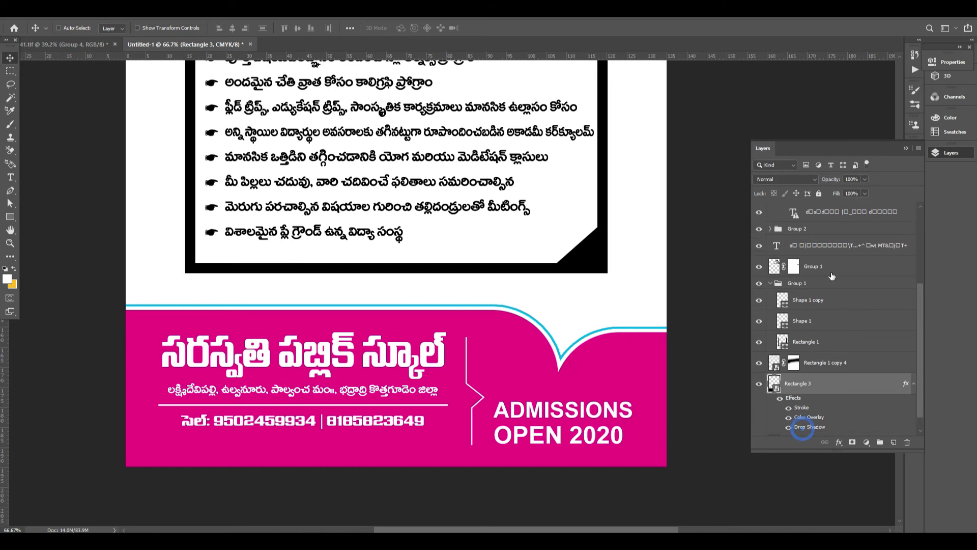
{"action": "left_click", "coordinate": [827, 243]}
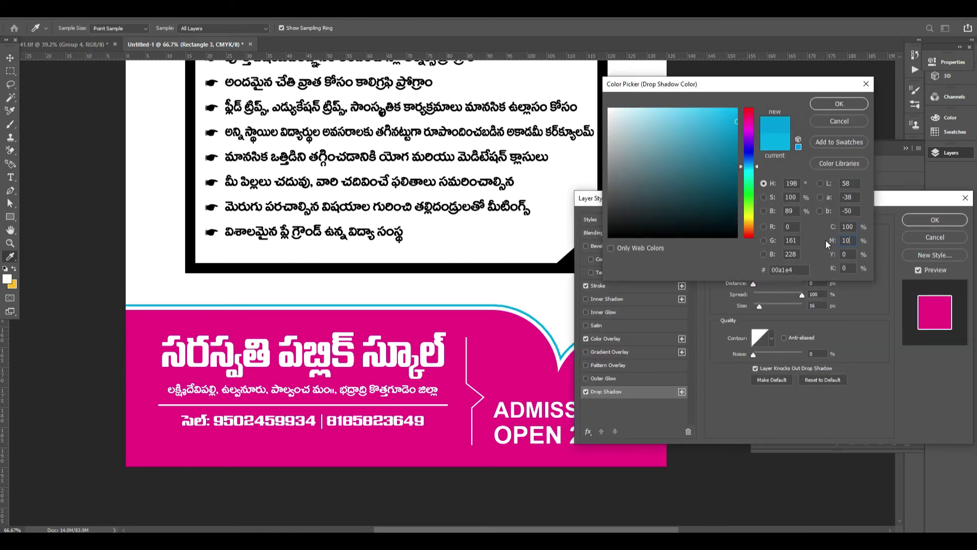
{"action": "type", "text": "100"}
{"action": "key", "text": "Tab"}
{"action": "key", "text": "Return"}
{"action": "key", "text": "Return"}
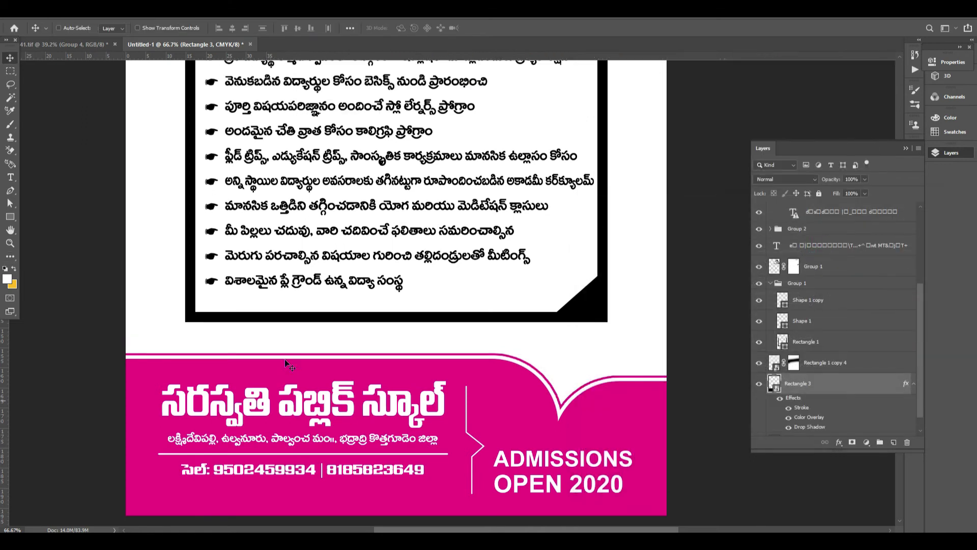
Set the foreground colour to magenta (C0 M100 Y0 K0)
{"action": "scroll", "coordinate": [356, 305], "scroll_direction": "up", "scroll_amount": 2}
{"action": "left_click", "coordinate": [8, 279]}
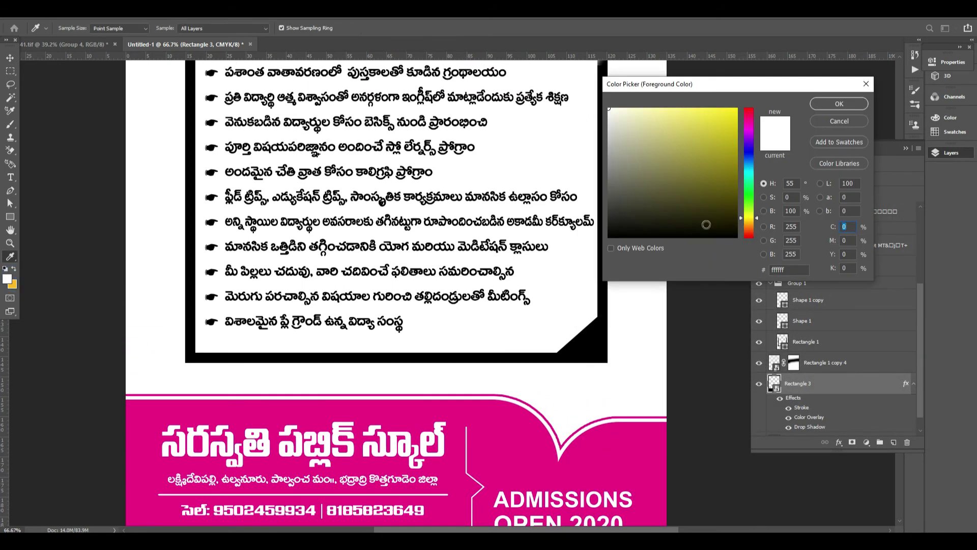
{"action": "left_click_drag", "start_coordinate": [702, 219], "coordinate": [748, 249]}
{"action": "type", "text": "100"}
{"action": "key", "text": "Tab"}
{"action": "type", "text": "0"}
{"action": "key", "text": "Tab"}
{"action": "type", "text": "0"}
{"action": "key", "text": "Return"}
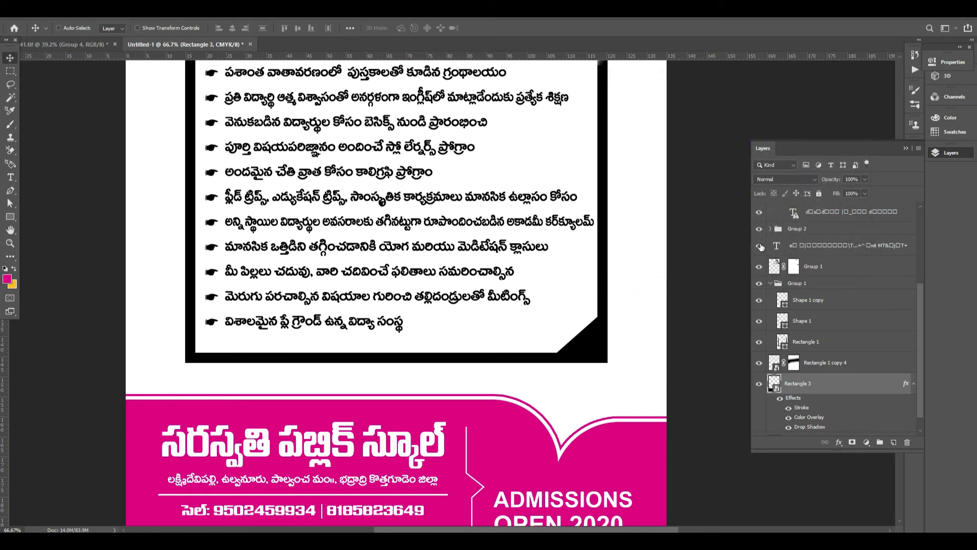
Fill the feature list text and the header school-name text with magenta
{"action": "right_click", "coordinate": [366, 234]}
{"action": "left_click", "coordinate": [405, 242]}
{"action": "key", "text": "alt+BackSpace"}
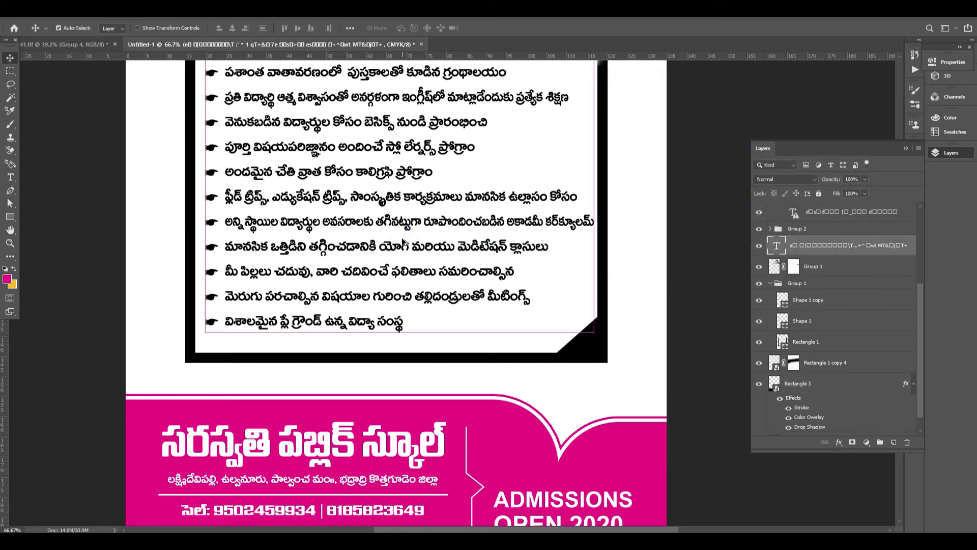
{"action": "scroll", "coordinate": [407, 247], "scroll_direction": "up", "scroll_amount": 1}
{"action": "scroll", "coordinate": [405, 246], "scroll_direction": "up", "scroll_amount": 10}
{"action": "right_click", "coordinate": [357, 156]}
{"action": "left_click", "coordinate": [366, 163]}
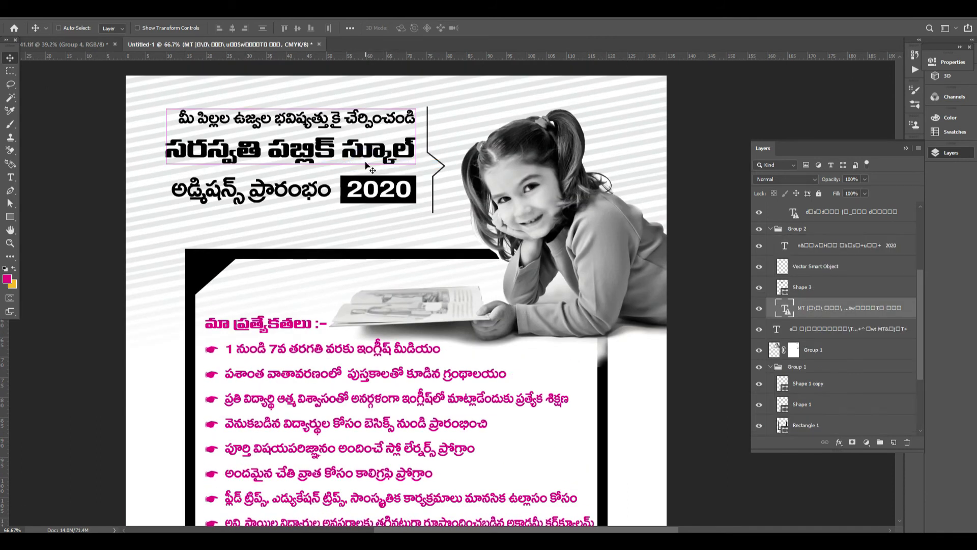
{"action": "key", "text": "alt+BackSpace"}
Fill the admissions line magenta, undoing an accidental yellow fill, and edit the 2020 text colour
{"action": "right_click", "coordinate": [344, 190]}
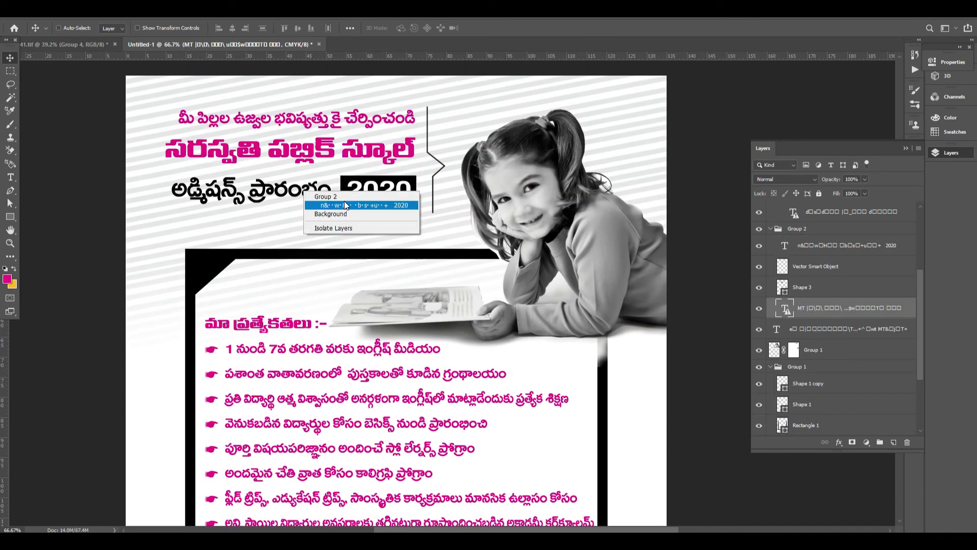
{"action": "left_click", "coordinate": [345, 202]}
{"action": "key", "text": "ctrl+BackSpace"}
{"action": "key", "text": "ctrl+z"}
{"action": "key", "text": "alt+BackSpace"}
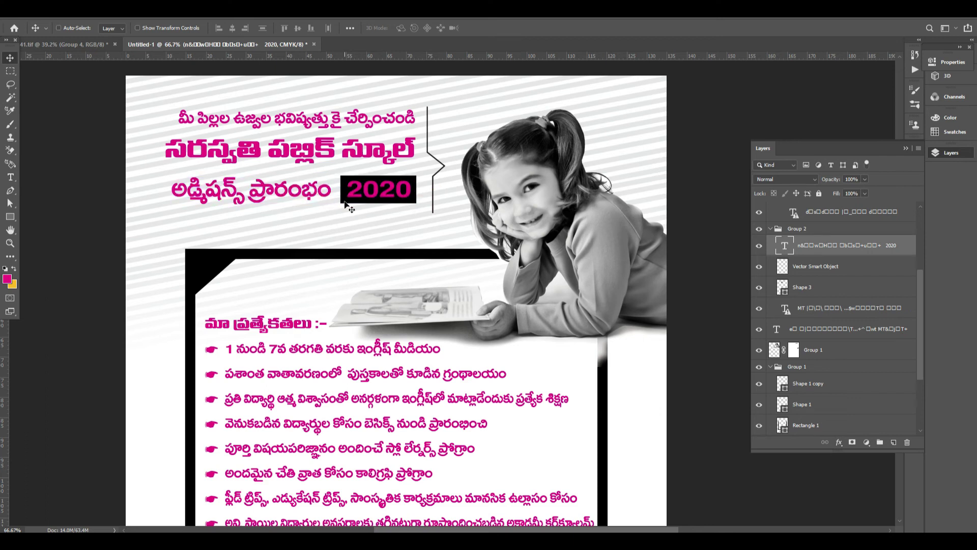
{"action": "key", "text": "t"}
{"action": "double_click", "coordinate": [377, 189]}
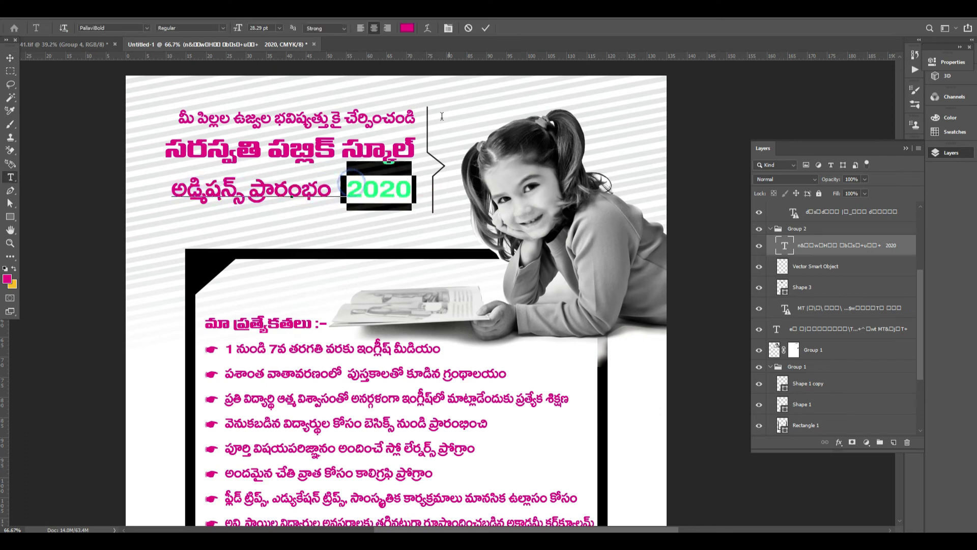
{"action": "left_click", "coordinate": [407, 27]}
{"action": "key", "text": "Return"}
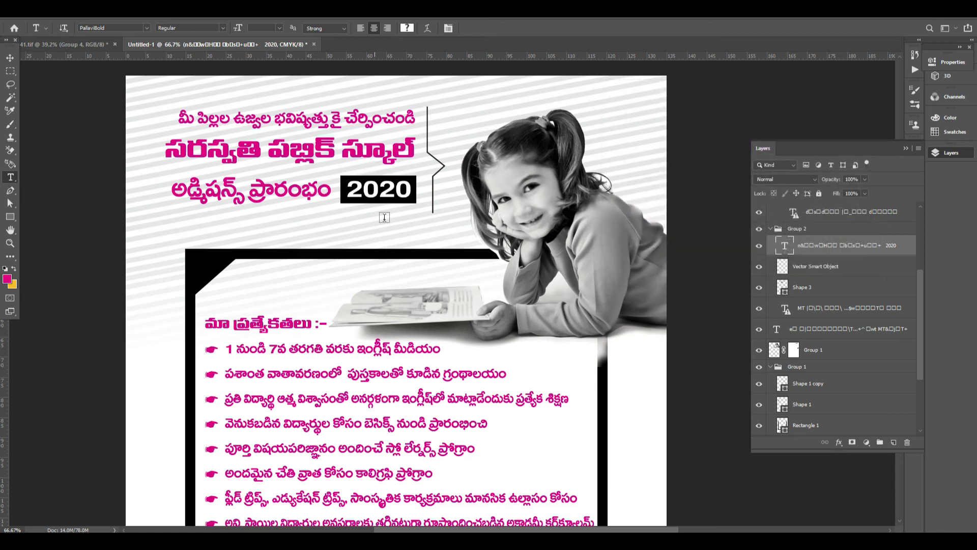
Give the header divider line a pink colour overlay
{"action": "key", "text": "v"}
{"action": "right_click", "coordinate": [448, 191]}
{"action": "left_click", "coordinate": [448, 191]}
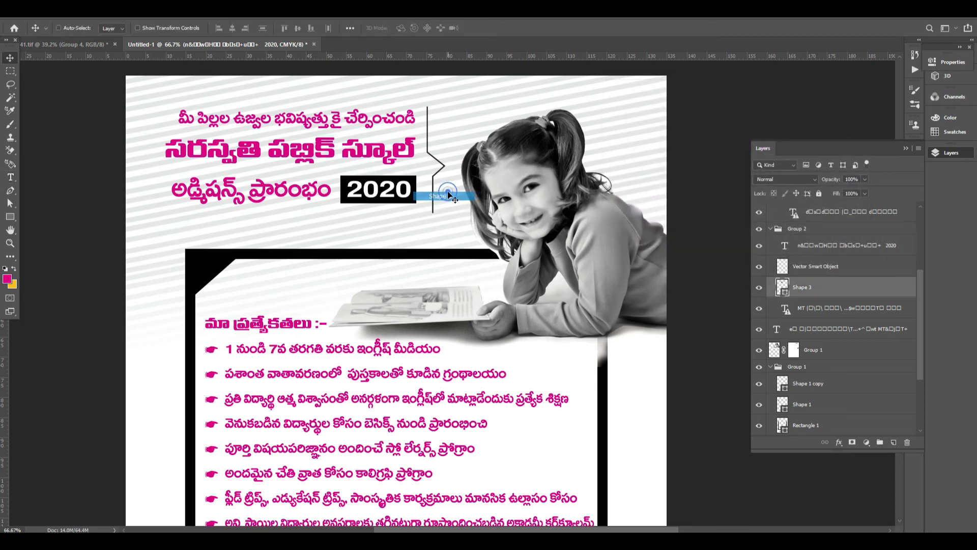
{"action": "key", "text": "ctrl+plus"}
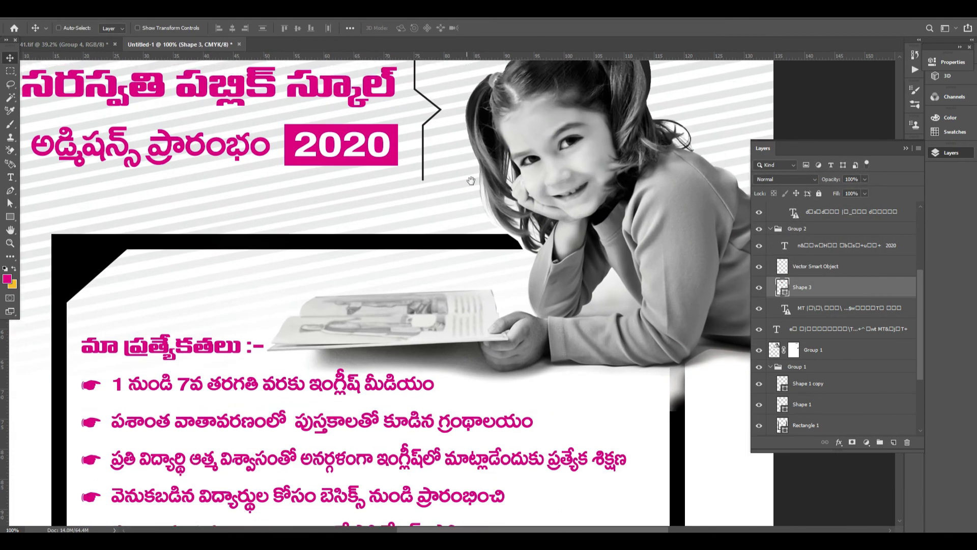
{"action": "right_click", "coordinate": [423, 129]}
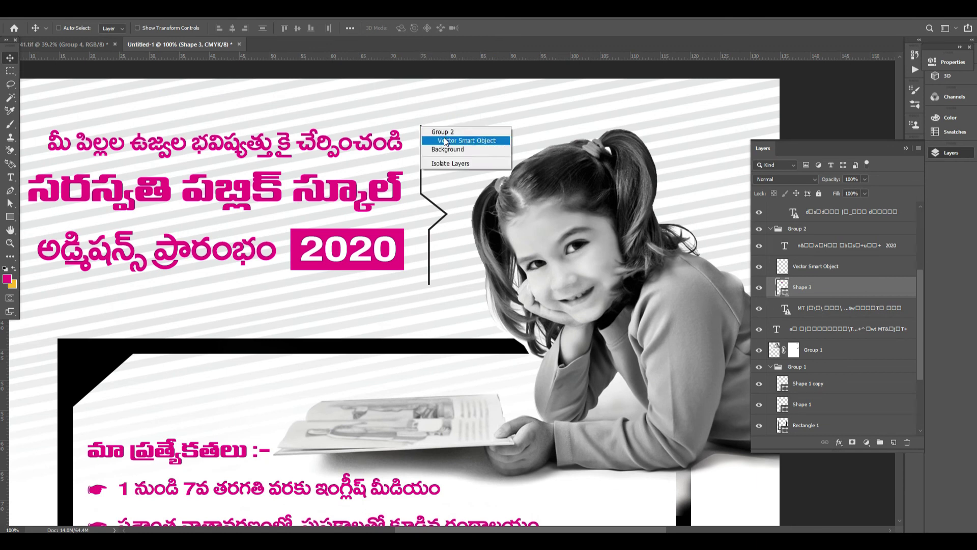
{"action": "left_click", "coordinate": [468, 139]}
{"action": "left_click", "coordinate": [838, 442]}
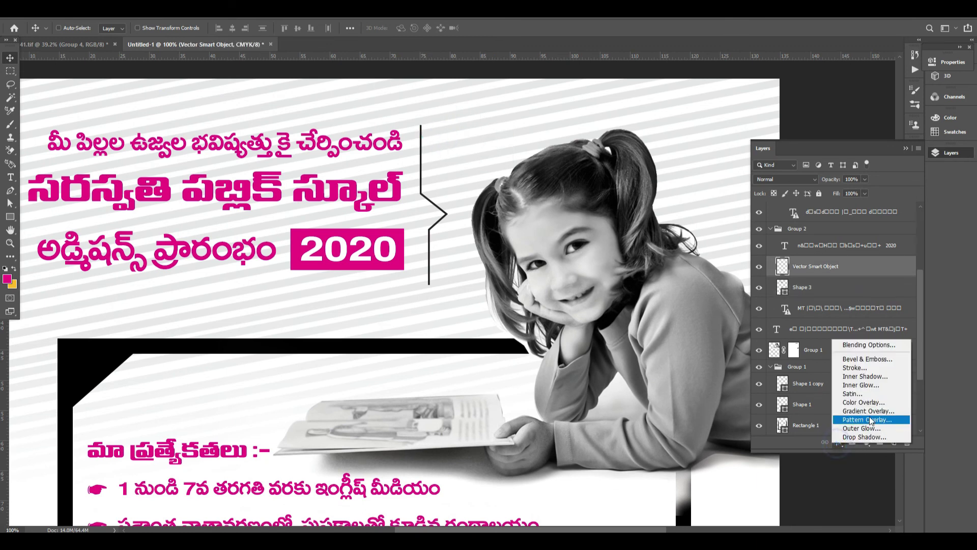
{"action": "key", "text": "Escape"}
{"action": "key", "text": "Return"}
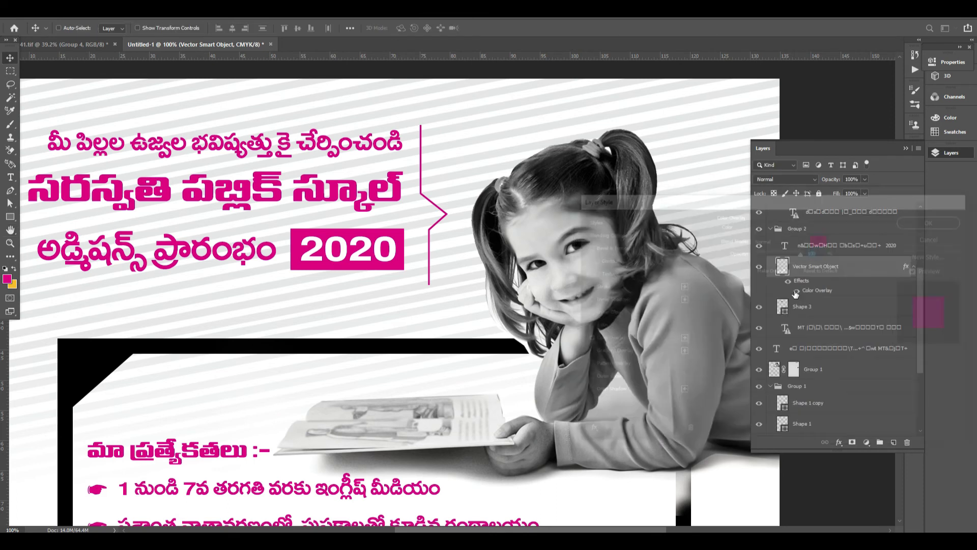
Set the feature-list frame rectangle's outline stroke to pink
{"action": "scroll", "coordinate": [385, 280], "scroll_direction": "down", "scroll_amount": 2}
{"action": "scroll", "coordinate": [386, 280], "scroll_direction": "down", "scroll_amount": 2}
{"action": "scroll", "coordinate": [386, 280], "scroll_direction": "down", "scroll_amount": 1}
{"action": "right_click", "coordinate": [450, 257]}
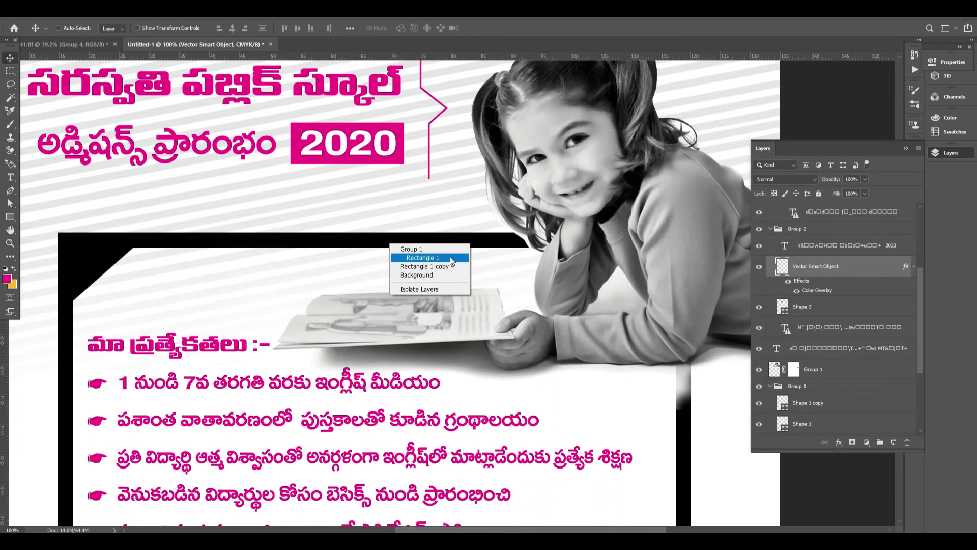
{"action": "left_click", "coordinate": [450, 259]}
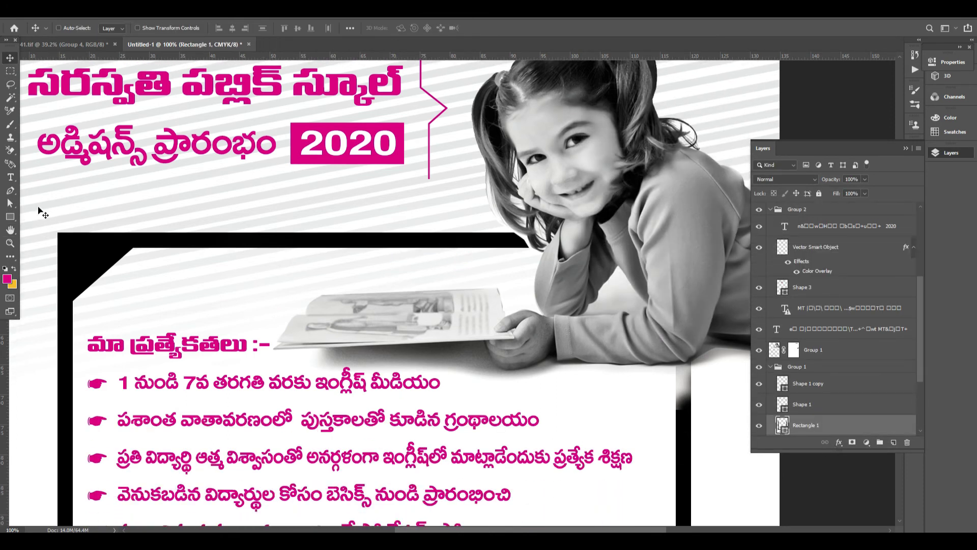
{"action": "left_click", "coordinate": [10, 216]}
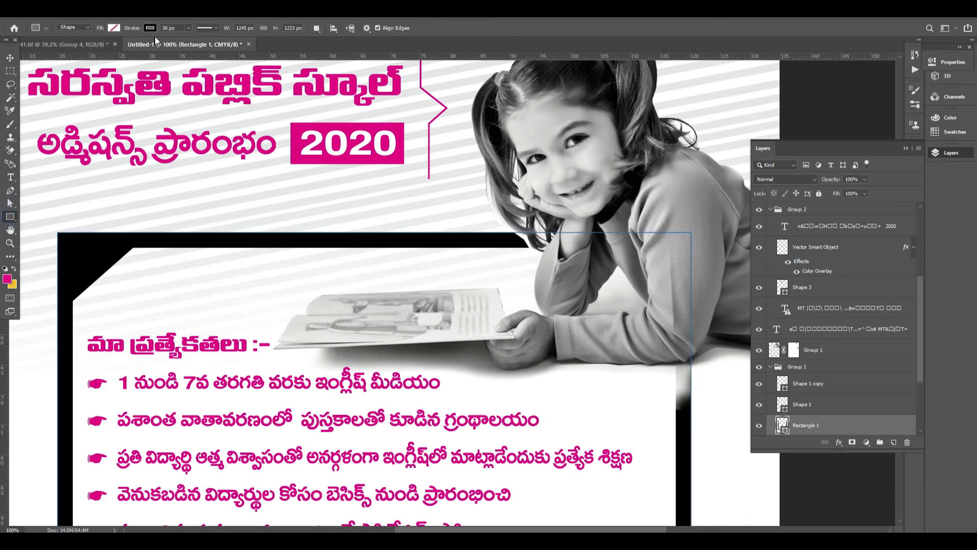
{"action": "left_click", "coordinate": [114, 28]}
{"action": "left_click", "coordinate": [101, 81]}
{"action": "key", "text": "Return"}
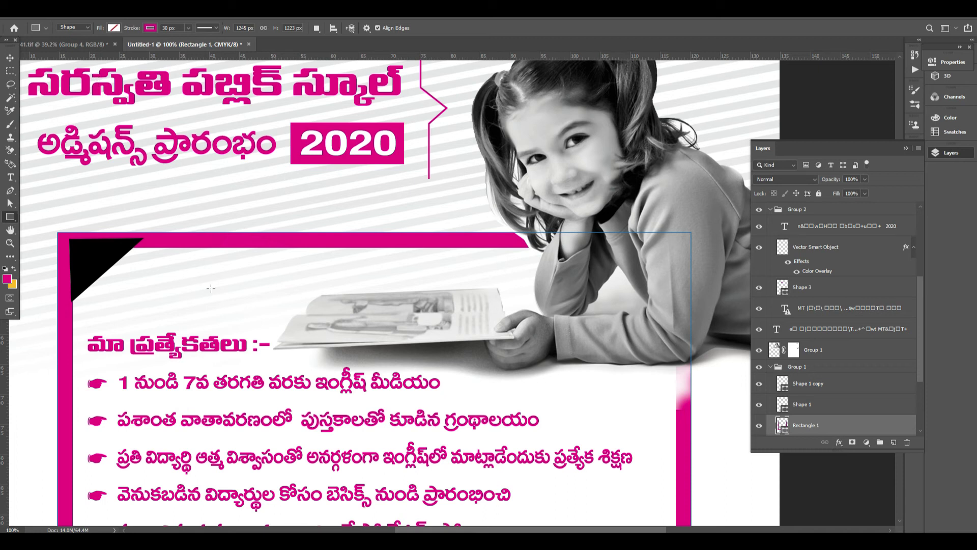
Fill the frame's top and bottom corner triangles with magenta
{"action": "key", "text": "v"}
{"action": "right_click", "coordinate": [151, 282]}
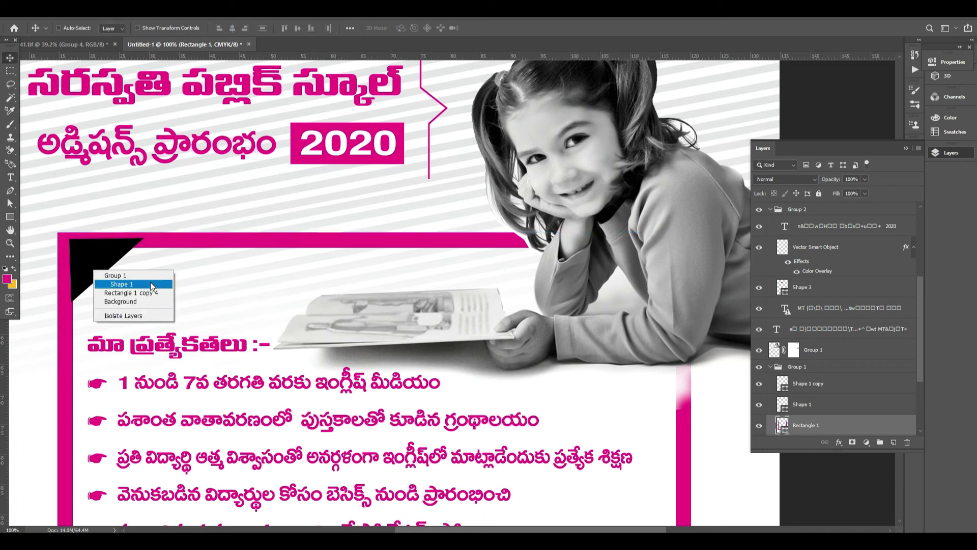
{"action": "left_click", "coordinate": [153, 285]}
{"action": "key", "text": "alt+BackSpace"}
{"action": "scroll", "coordinate": [151, 285], "scroll_direction": "down", "scroll_amount": 3}
{"action": "key", "text": "ctrl+minus"}
{"action": "scroll", "coordinate": [356, 306], "scroll_direction": "down", "scroll_amount": 3}
{"action": "scroll", "coordinate": [567, 439], "scroll_direction": "down", "scroll_amount": 1}
{"action": "right_click", "coordinate": [574, 438]}
{"action": "left_click", "coordinate": [631, 453]}
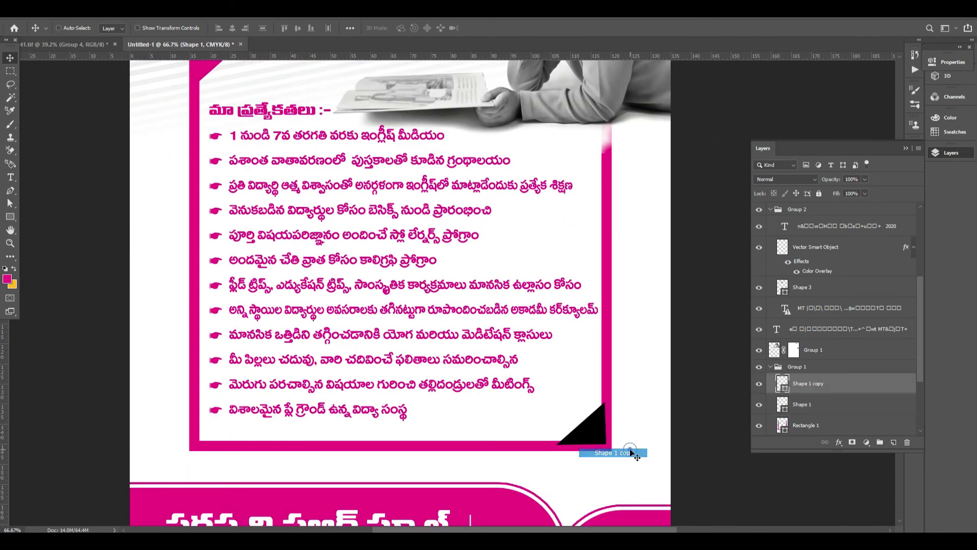
{"action": "key", "text": "alt+BackSpace"}
With the whole poster in view, select the girl photo group and add a layer above it
{"action": "scroll", "coordinate": [399, 320], "scroll_direction": "up", "scroll_amount": 1}
{"action": "key", "text": "ctrl+0"}
{"action": "left_click", "coordinate": [59, 28]}
{"action": "left_click", "coordinate": [564, 128]}
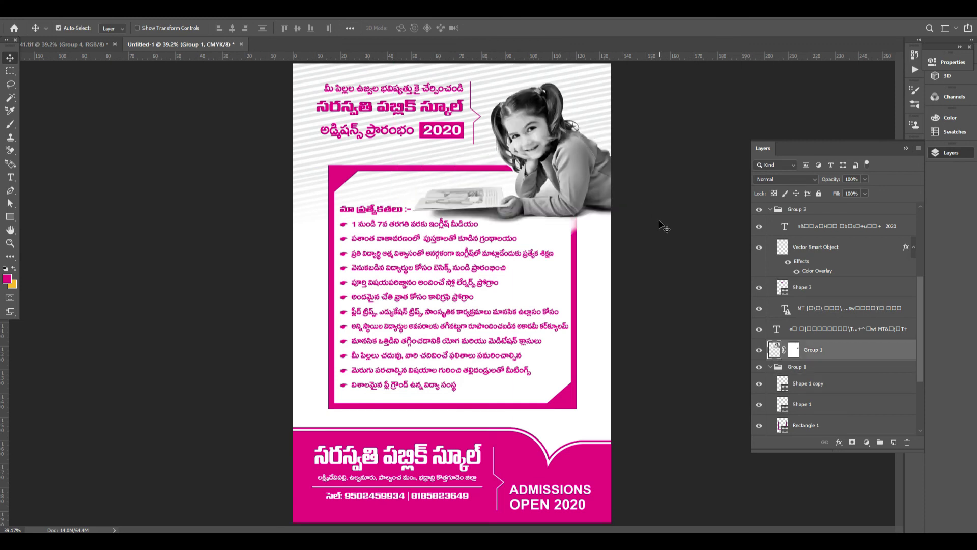
{"action": "key", "text": "ctrl+v"}
Clip a magenta Solid Color fill to the photo in Linear Dodge (Add) at about 92% opacity
{"action": "left_click", "coordinate": [837, 361], "text": "alt"}
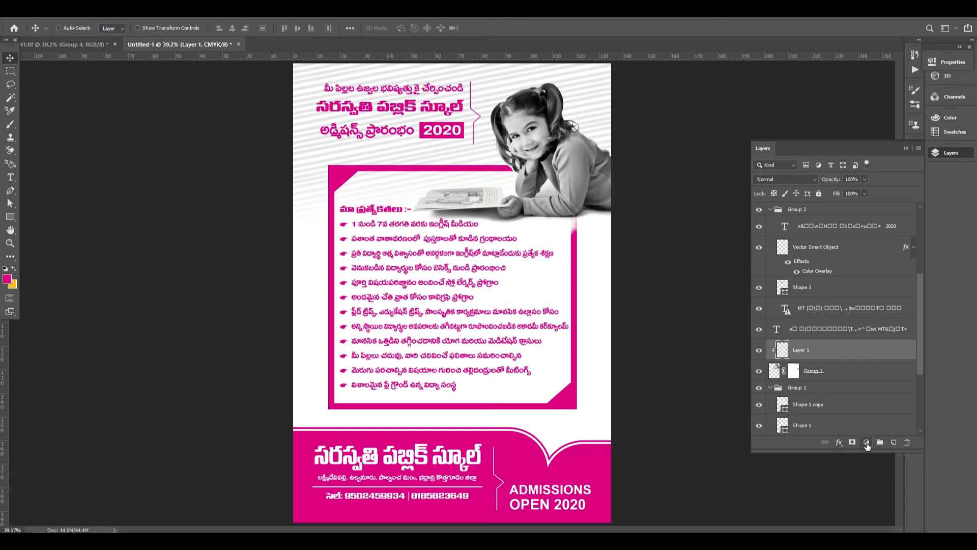
{"action": "left_click", "coordinate": [867, 443]}
{"action": "left_click", "coordinate": [890, 264]}
{"action": "key", "text": "Return"}
{"action": "left_click", "coordinate": [803, 179]}
{"action": "key", "text": "Down"}
{"action": "key", "text": "Down"}
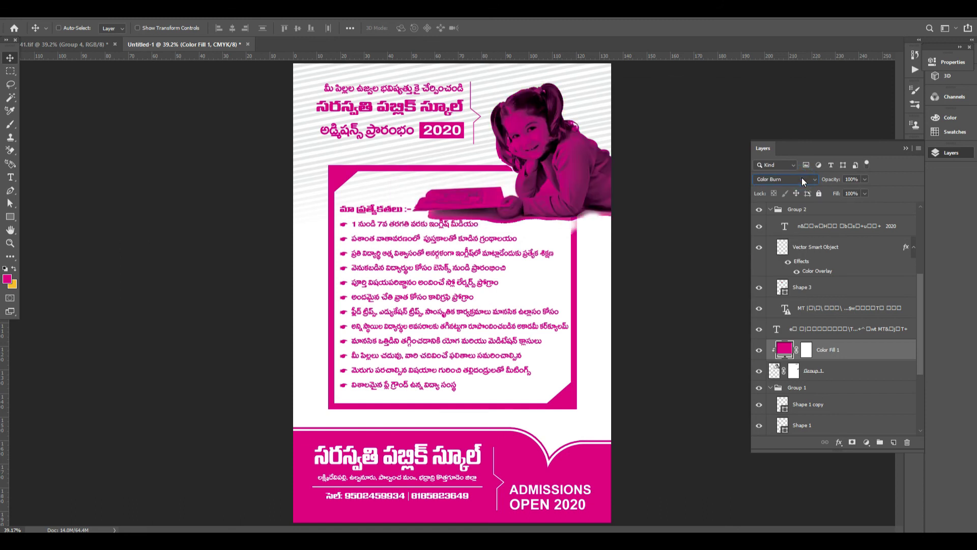
{"action": "key", "text": "Down"}
{"action": "key", "text": "Down"}
{"action": "key", "text": "Down"}
{"action": "key", "text": "Down"}
{"action": "key", "text": "Down"}
{"action": "key", "text": "Down"}
{"action": "key", "text": "Down"}
{"action": "key", "text": "Up"}
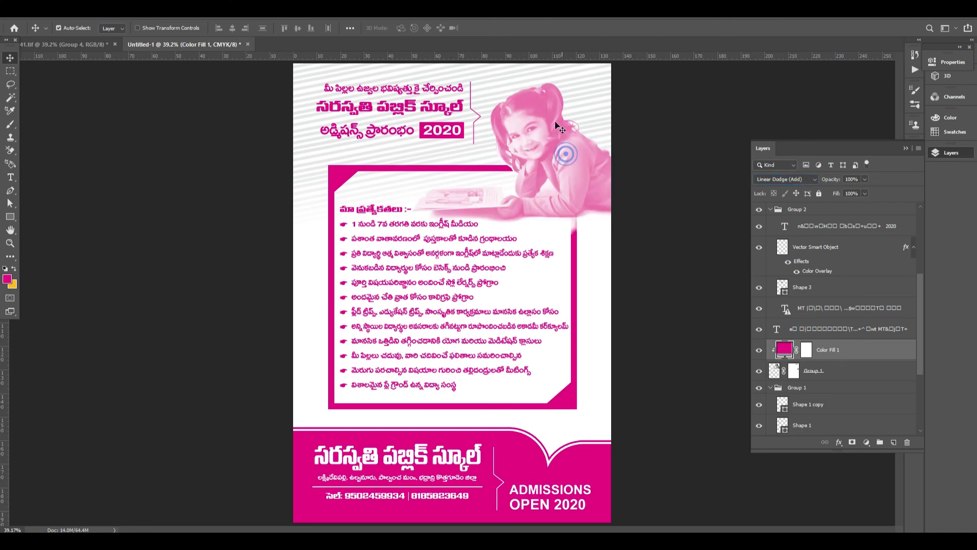
{"action": "scroll", "coordinate": [667, 166], "scroll_direction": "up", "scroll_amount": 5}
{"action": "scroll", "coordinate": [588, 196], "scroll_direction": "down", "scroll_amount": 2}
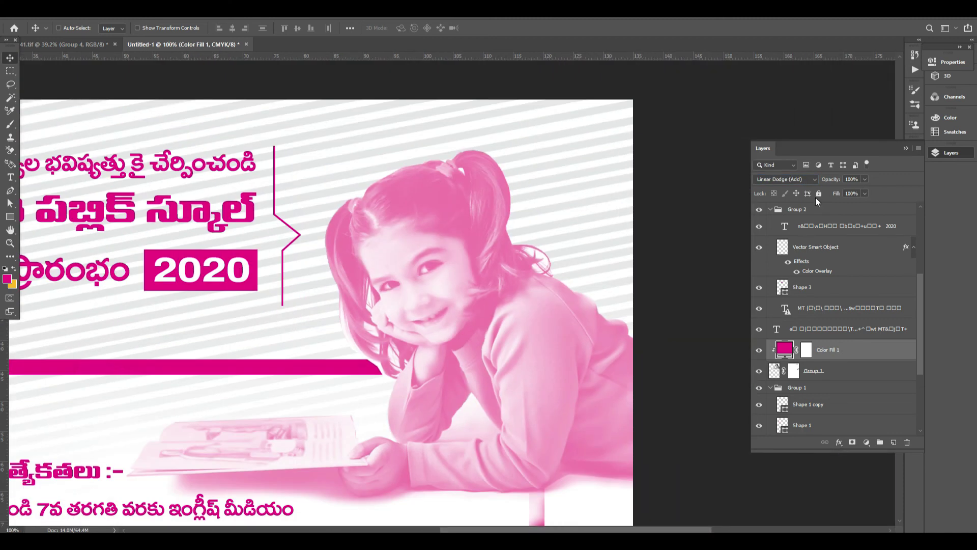
{"action": "left_click_drag", "start_coordinate": [851, 190], "coordinate": [862, 190]}
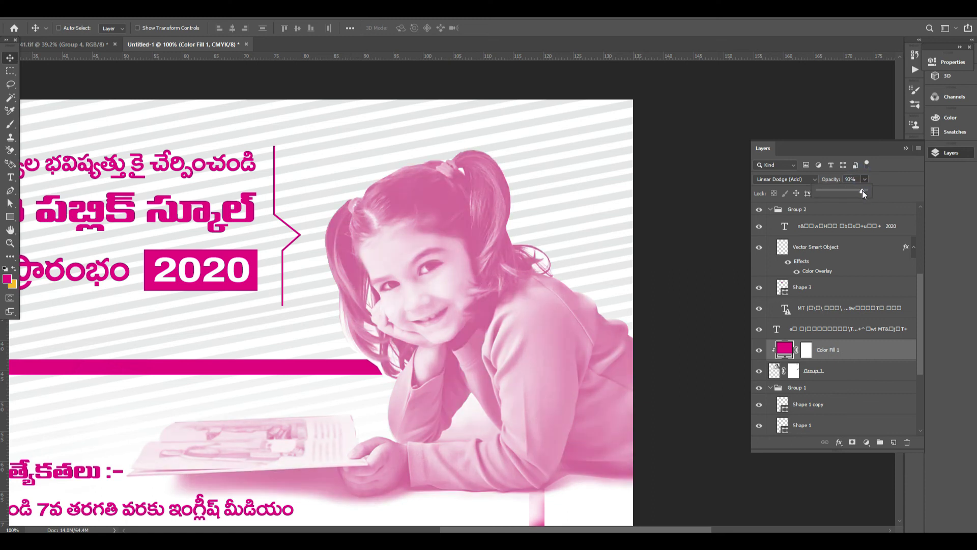
Zoom in on the poster's upper part and select the header text layer
{"action": "key", "text": "ctrl+0"}
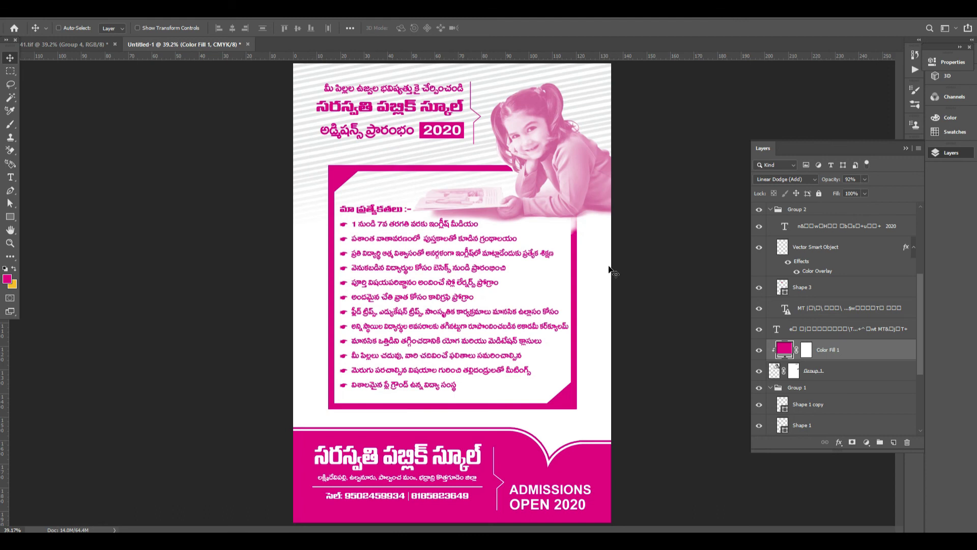
{"action": "key", "text": "ctrl+1"}
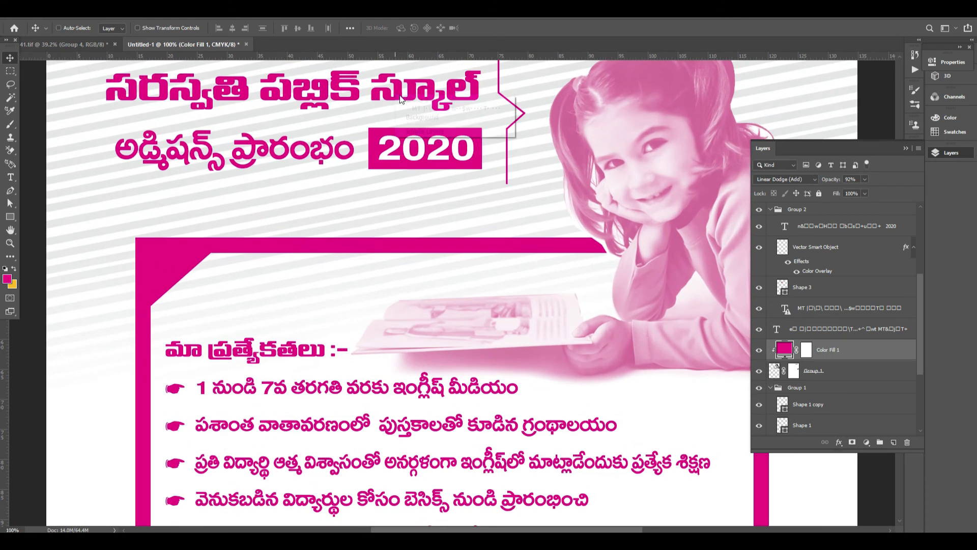
{"action": "left_click", "coordinate": [439, 108], "text": "ctrl"}
{"action": "scroll", "coordinate": [439, 108], "scroll_direction": "up", "scroll_amount": 3}
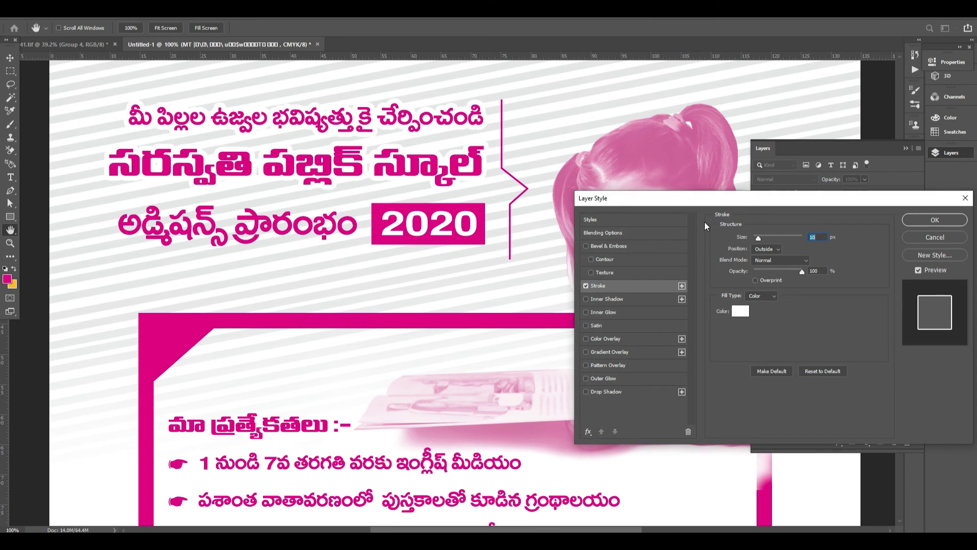
Apply the white 10 px stroke to the header text; add, then undo, one on the 2020 label
{"action": "key", "text": "Return"}
{"action": "right_click", "coordinate": [350, 222]}
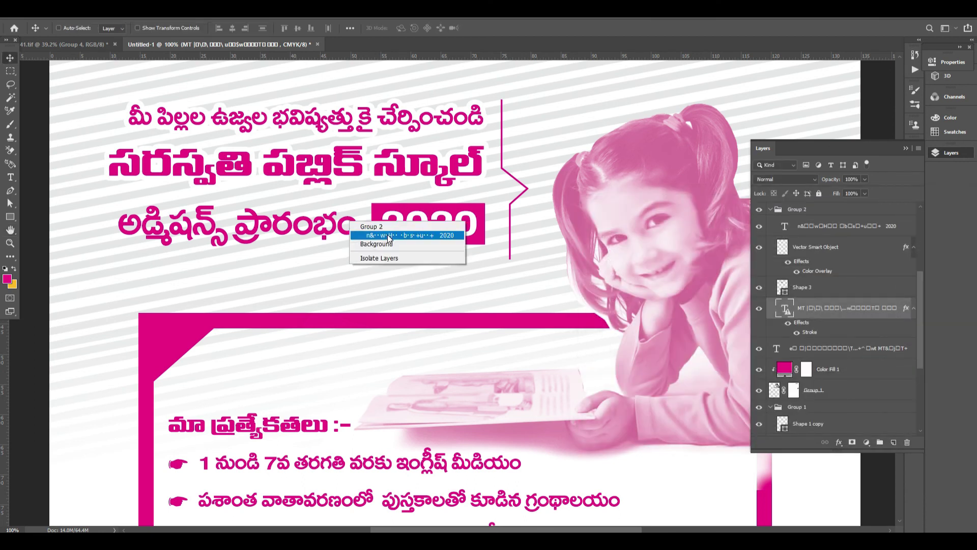
{"action": "left_click", "coordinate": [396, 233]}
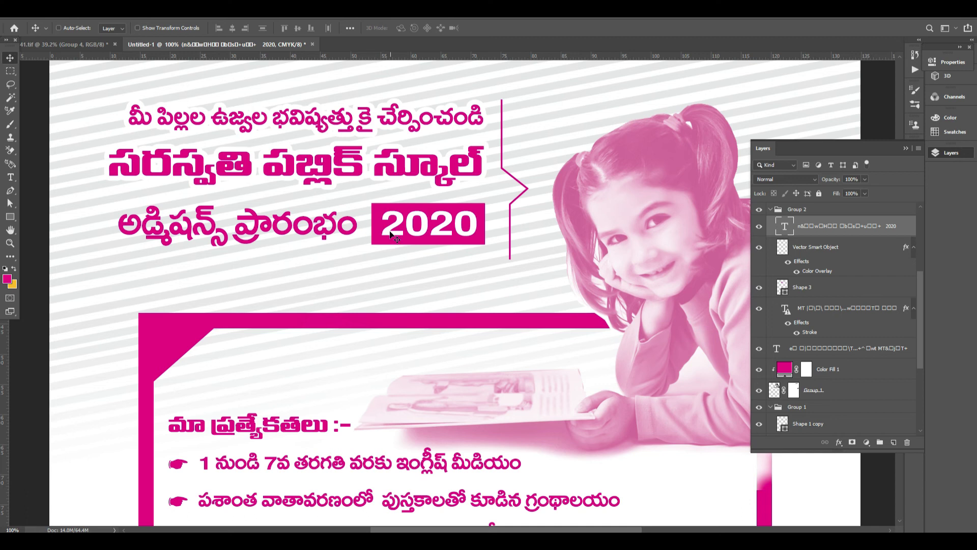
{"action": "right_click", "coordinate": [316, 236]}
{"action": "left_click", "coordinate": [379, 235]}
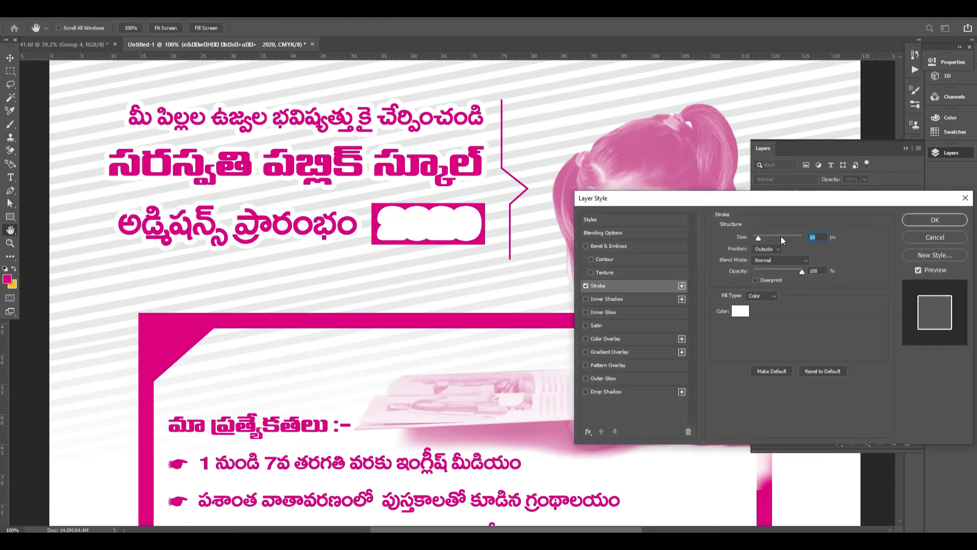
{"action": "key", "text": "Return"}
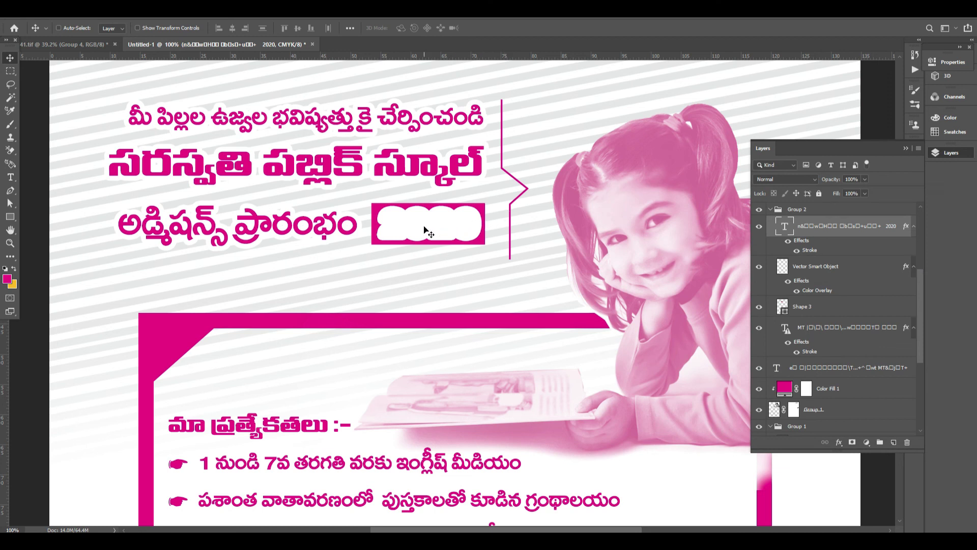
{"action": "key", "text": "ctrl+z"}
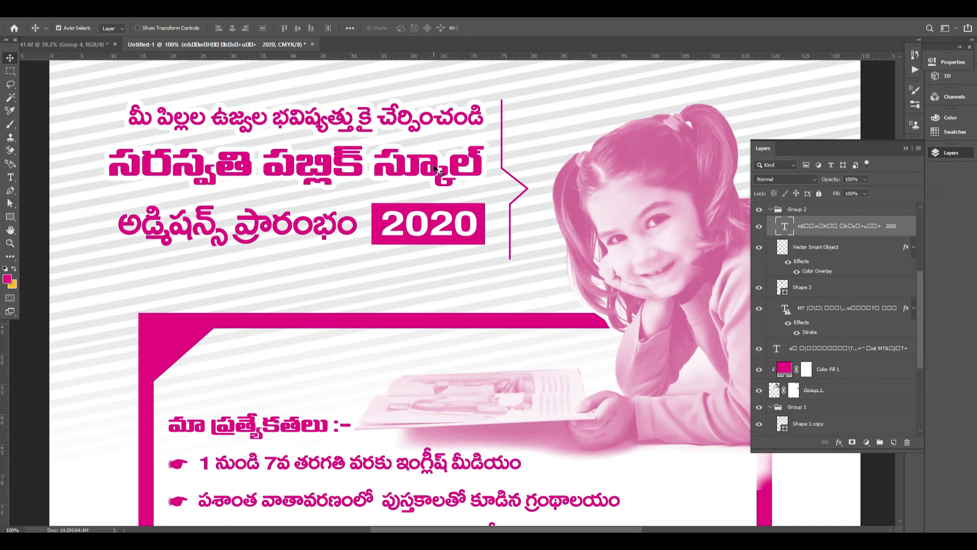
{"action": "left_click", "coordinate": [434, 167], "text": "ctrl"}
Nudge the ADMISSIONS OPEN 2020 text slightly right within the bottom pink band
{"action": "scroll", "coordinate": [560, 279], "scroll_direction": "down", "scroll_amount": 2}
{"action": "scroll", "coordinate": [535, 280], "scroll_direction": "down", "scroll_amount": 3}
{"action": "scroll", "coordinate": [532, 288], "scroll_direction": "down", "scroll_amount": 2}
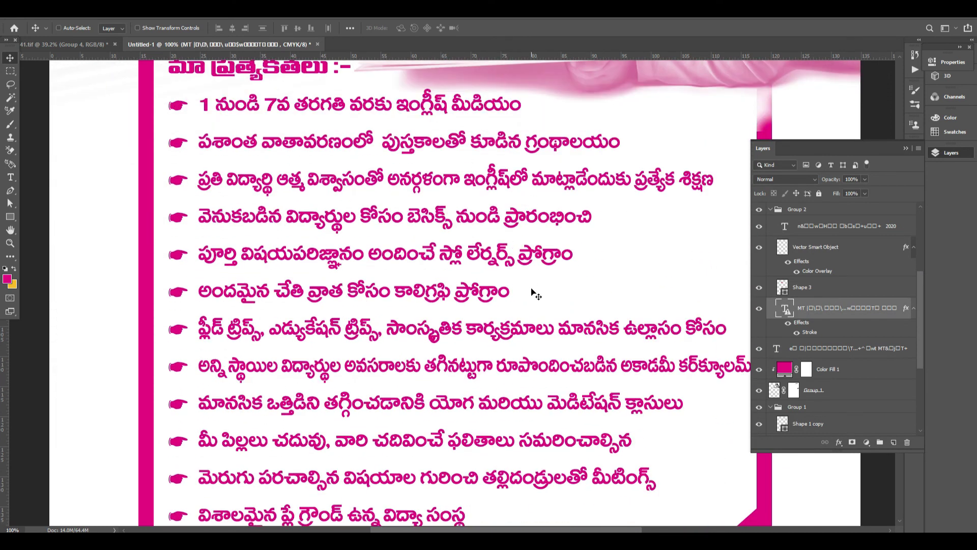
{"action": "scroll", "coordinate": [530, 290], "scroll_direction": "down", "scroll_amount": 3}
{"action": "scroll", "coordinate": [517, 295], "scroll_direction": "down", "scroll_amount": 3}
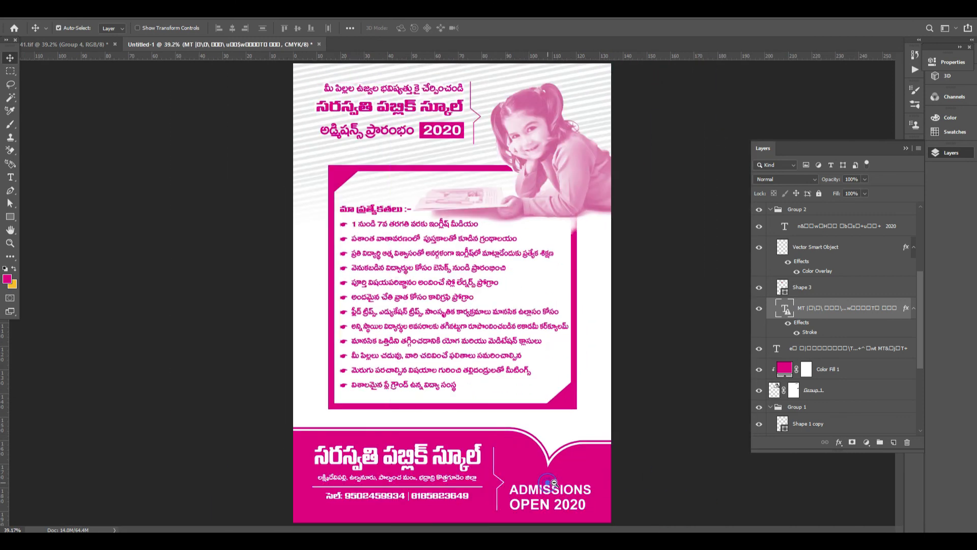
{"action": "scroll", "coordinate": [552, 483], "scroll_direction": "down", "scroll_amount": 1}
{"action": "scroll", "coordinate": [550, 478], "scroll_direction": "down", "scroll_amount": 1}
{"action": "scroll", "coordinate": [544, 462], "scroll_direction": "up", "scroll_amount": 3}
{"action": "scroll", "coordinate": [544, 462], "scroll_direction": "down", "scroll_amount": 8}
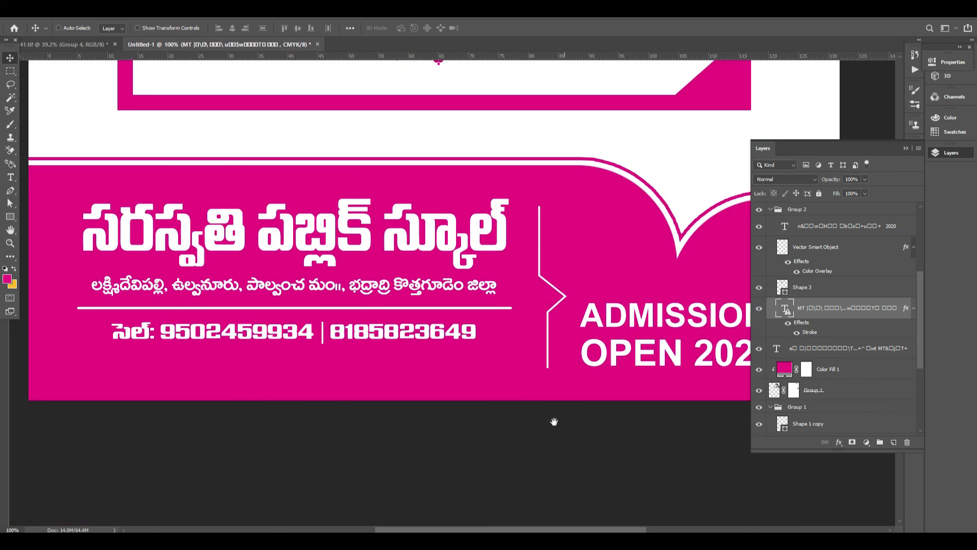
{"action": "right_click", "coordinate": [536, 195]}
{"action": "left_click", "coordinate": [581, 215]}
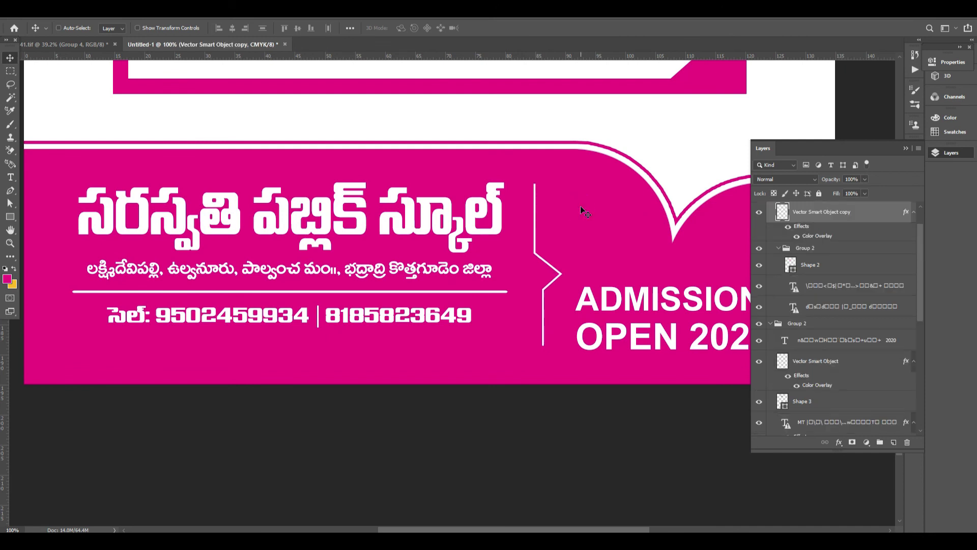
{"action": "left_click_drag", "start_coordinate": [571, 248], "coordinate": [507, 245]}
{"action": "right_click", "coordinate": [608, 299]}
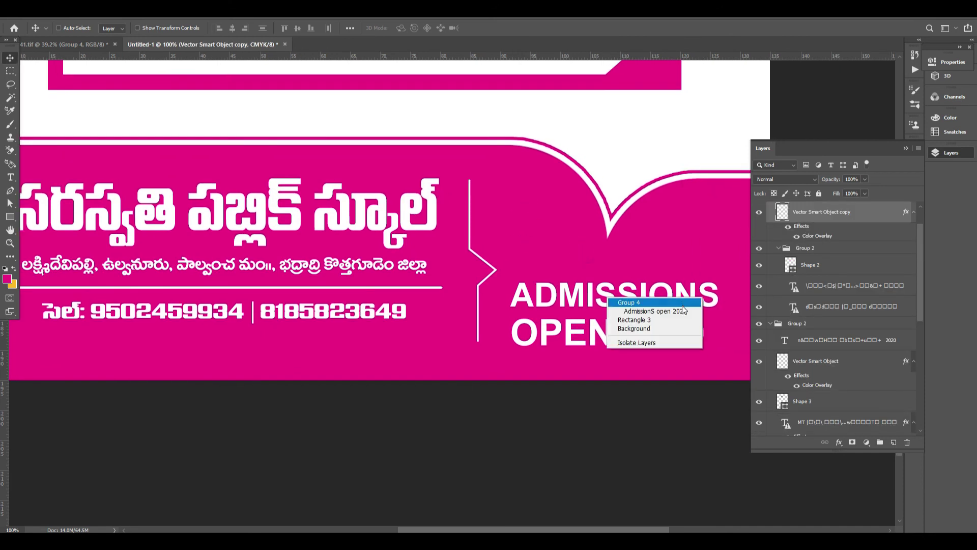
{"action": "left_click", "coordinate": [677, 313]}
{"action": "mouse_move", "coordinate": [675, 283]}
{"action": "left_mouse_down"}
{"action": "mouse_move", "coordinate": [677, 297]}
{"action": "mouse_move", "coordinate": [638, 297]}
{"action": "mouse_move", "coordinate": [652, 298]}
{"action": "left_mouse_up"}
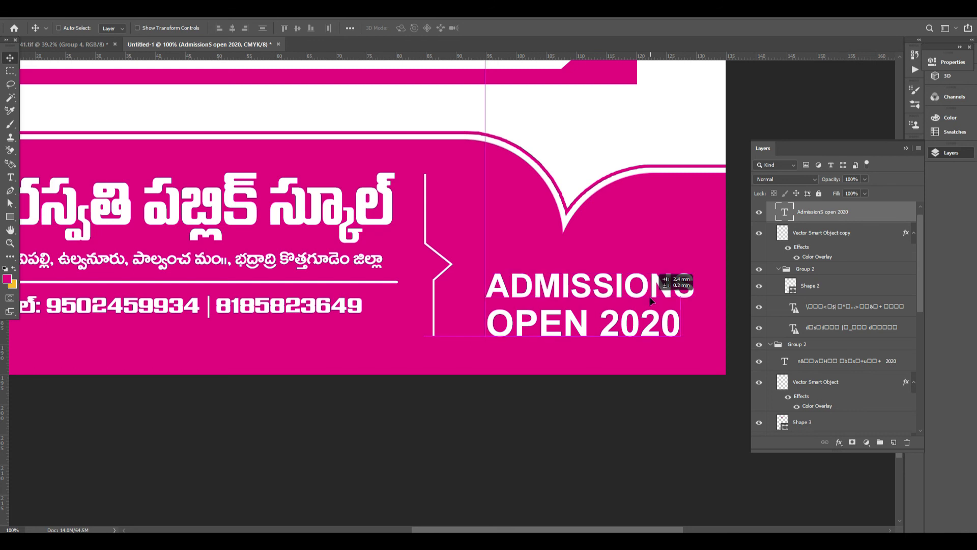
Fit the whole poster in view and bring the Layers panel back with F7
{"action": "key", "text": "ctrl+minus"}
{"action": "key", "text": "ctrl+minus"}
{"action": "key", "text": "ctrl+0"}
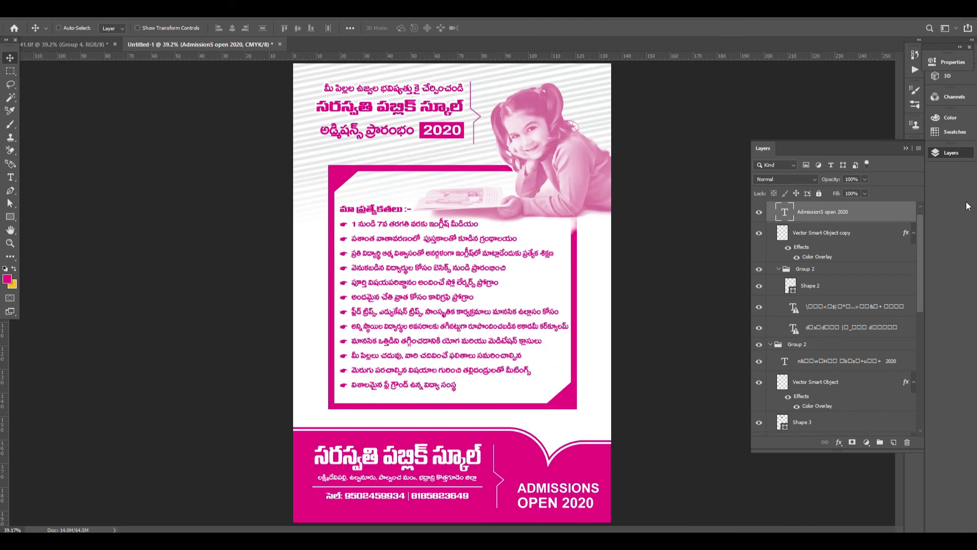
{"action": "left_click", "coordinate": [951, 153]}
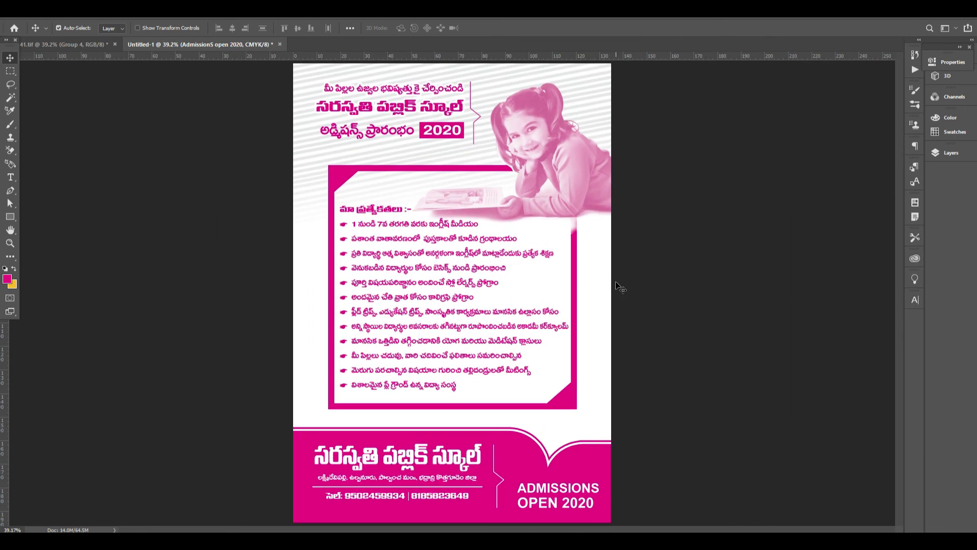
{"action": "key", "text": "ctrl"}
{"action": "key", "text": "F7"}
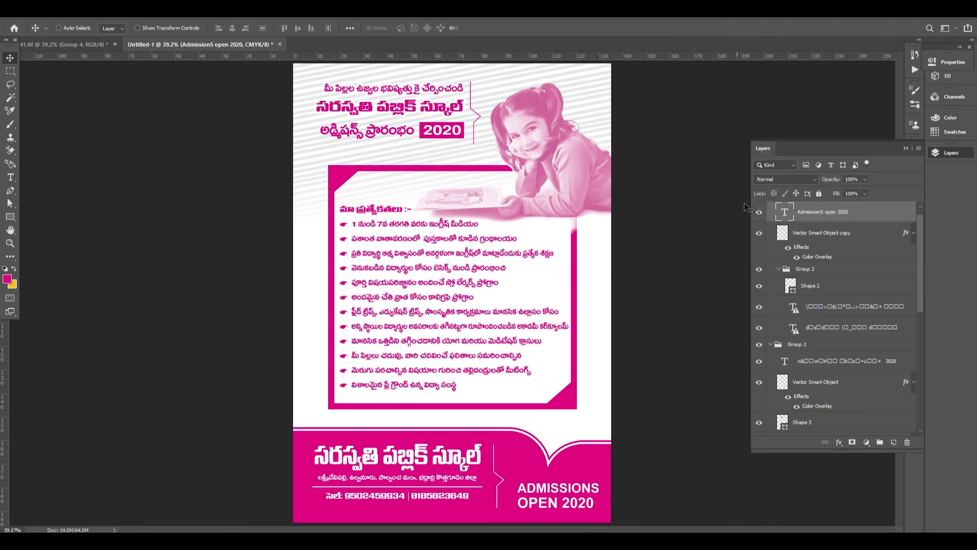
Check the Color Fill 1 and Rectangle 1 layers under the frame's right edge
{"action": "left_click", "coordinate": [566, 168], "text": "ctrl"}
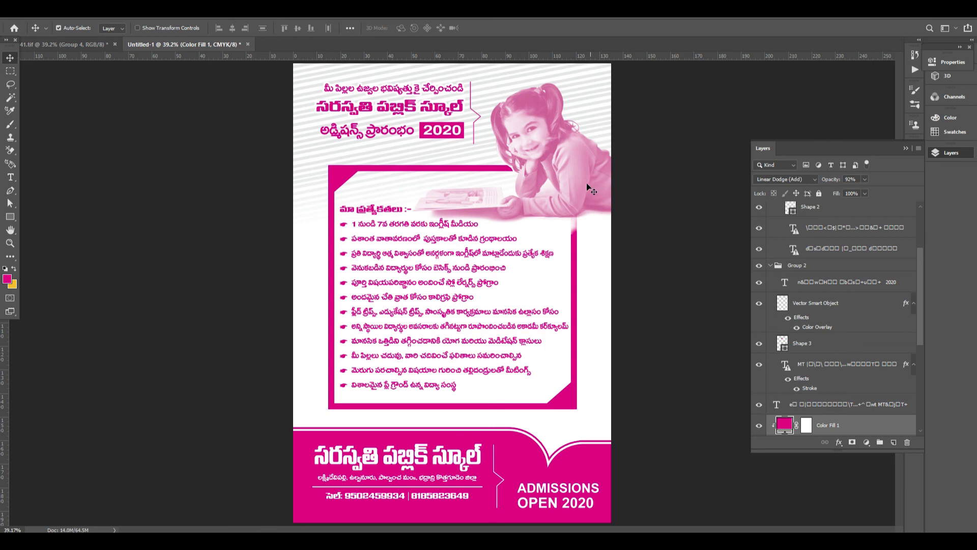
{"action": "right_click", "coordinate": [587, 185]}
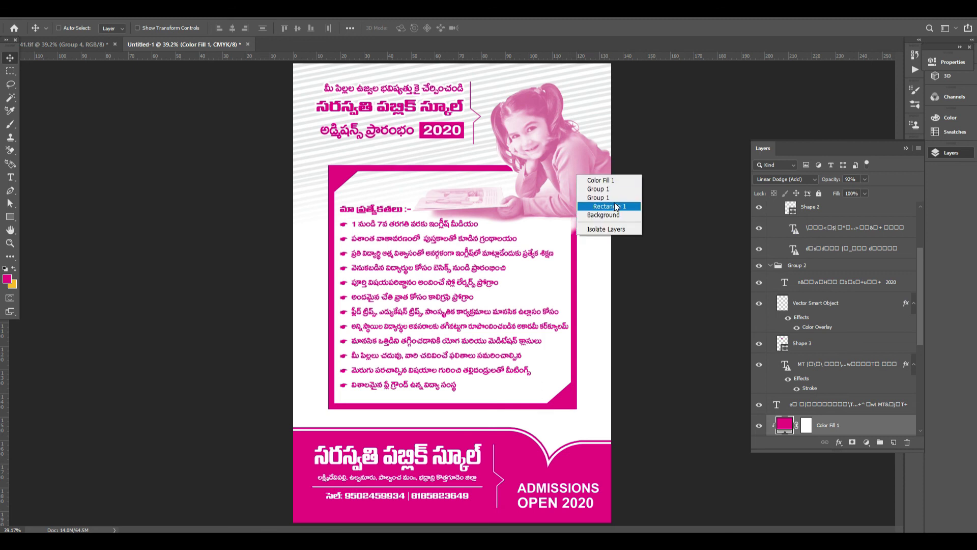
{"action": "left_click", "coordinate": [616, 206]}
{"action": "key", "text": "Escape"}
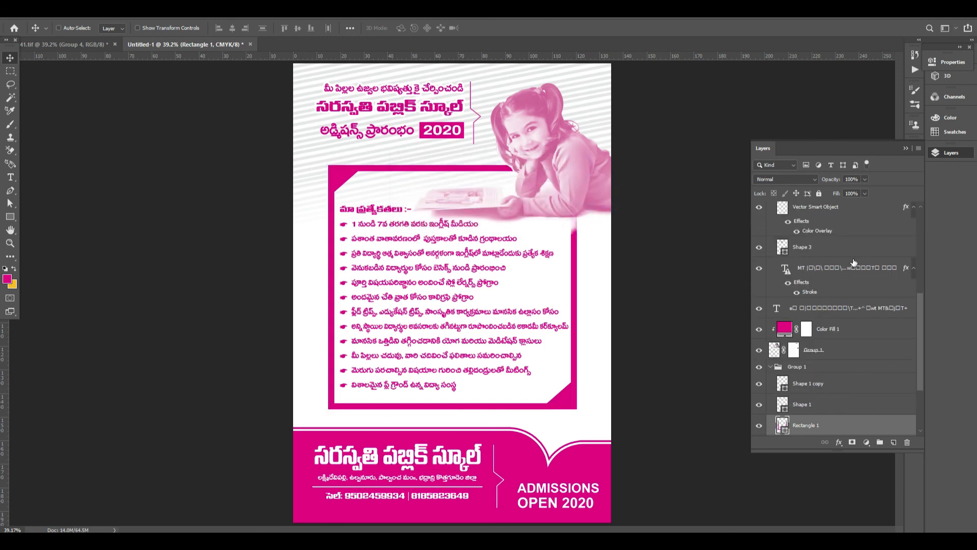
{"action": "scroll", "coordinate": [793, 247], "scroll_direction": "down", "scroll_amount": 3}
{"action": "right_click", "coordinate": [579, 158]}
{"action": "left_click", "coordinate": [600, 162]}
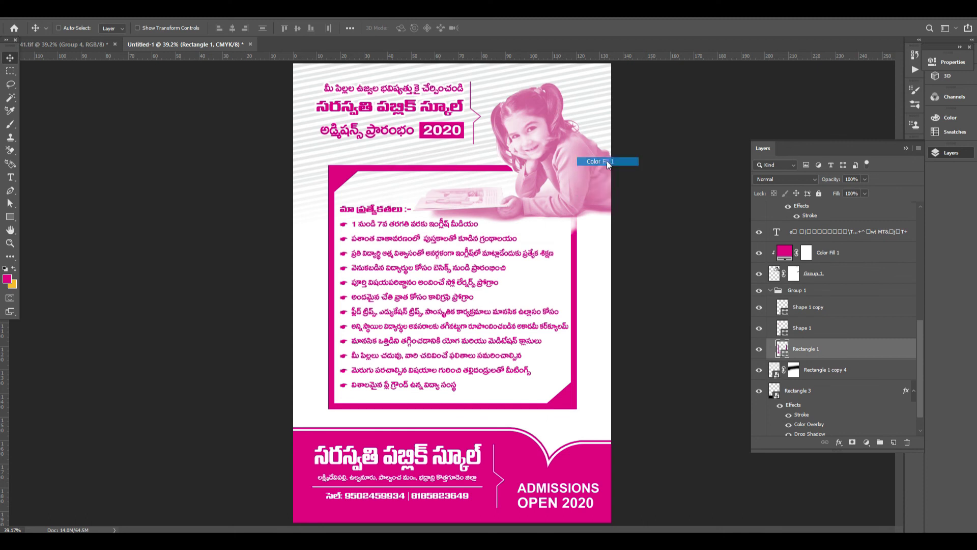
{"action": "right_click", "coordinate": [554, 142]}
{"action": "left_click", "coordinate": [860, 257]}
Select the Group 1 layer holding the girl photo
{"action": "scroll", "coordinate": [860, 257], "scroll_direction": "down", "scroll_amount": 1}
{"action": "scroll", "coordinate": [855, 262], "scroll_direction": "up", "scroll_amount": 1}
{"action": "scroll", "coordinate": [850, 270], "scroll_direction": "up", "scroll_amount": 2}
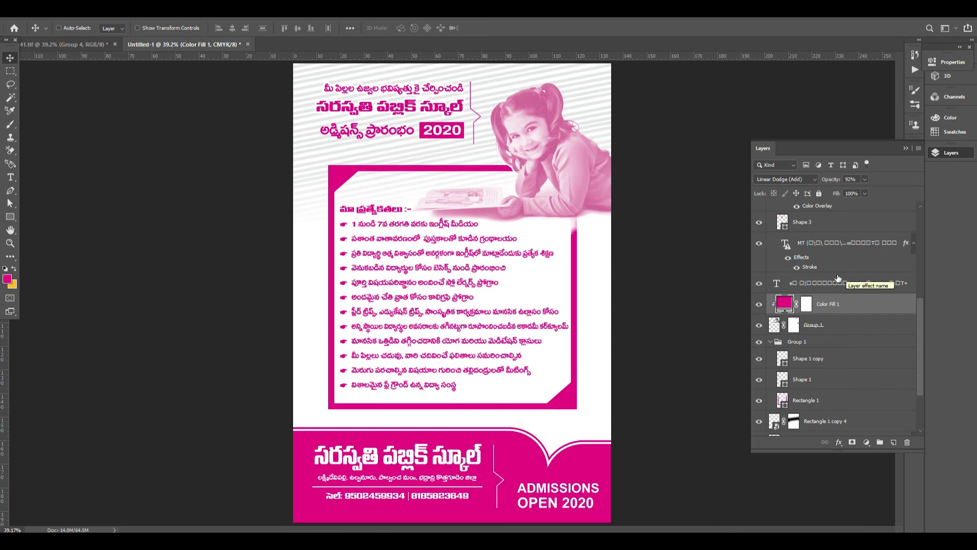
{"action": "scroll", "coordinate": [845, 275], "scroll_direction": "up", "scroll_amount": 1}
{"action": "scroll", "coordinate": [840, 277], "scroll_direction": "up", "scroll_amount": 2}
{"action": "scroll", "coordinate": [838, 278], "scroll_direction": "up", "scroll_amount": 2}
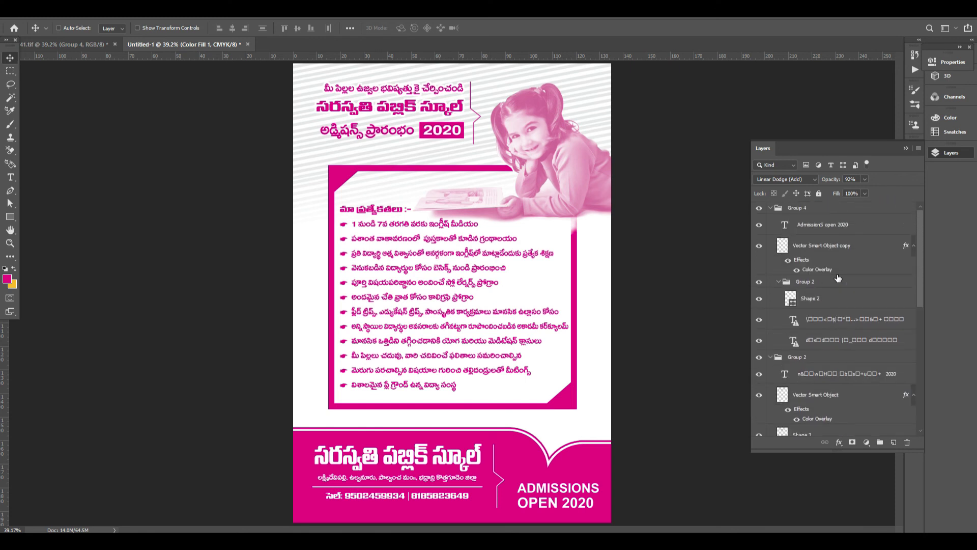
{"action": "right_click", "coordinate": [566, 153]}
{"action": "left_click", "coordinate": [590, 152]}
{"action": "right_click", "coordinate": [567, 150]}
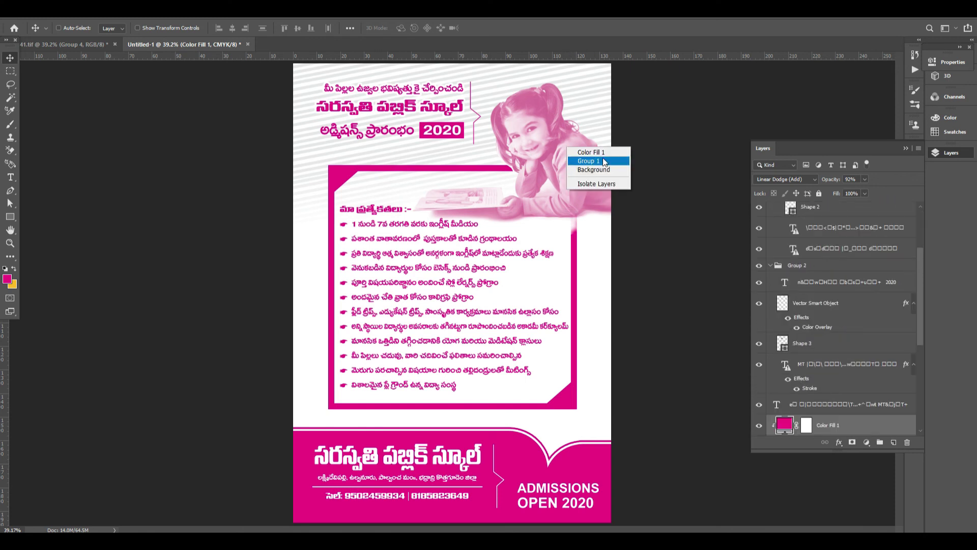
{"action": "left_click", "coordinate": [590, 160]}
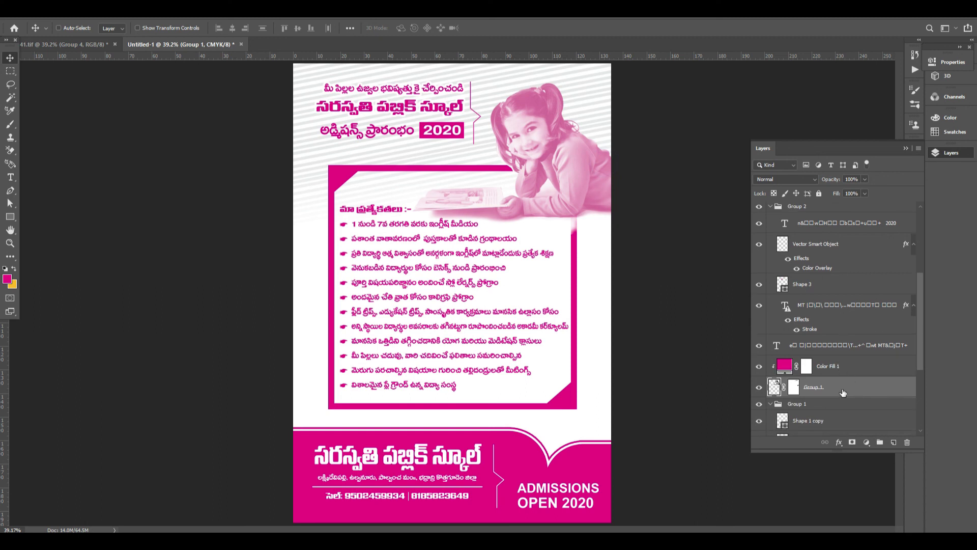
Brush on Group 1's mask so the frame's right pink edge shows solid up to the photo
{"action": "left_click", "coordinate": [793, 387]}
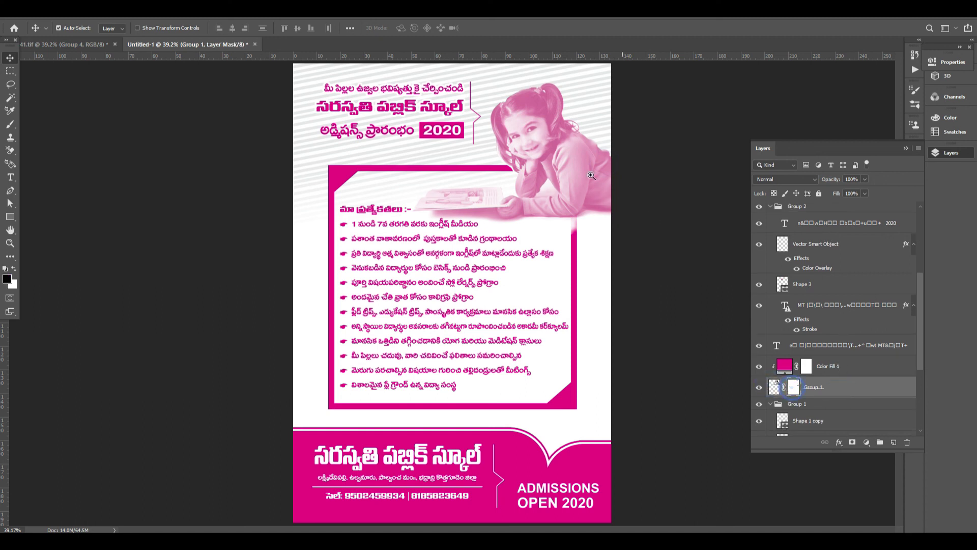
{"action": "scroll", "coordinate": [585, 171], "scroll_direction": "up", "scroll_amount": 2}
{"action": "key", "text": "b"}
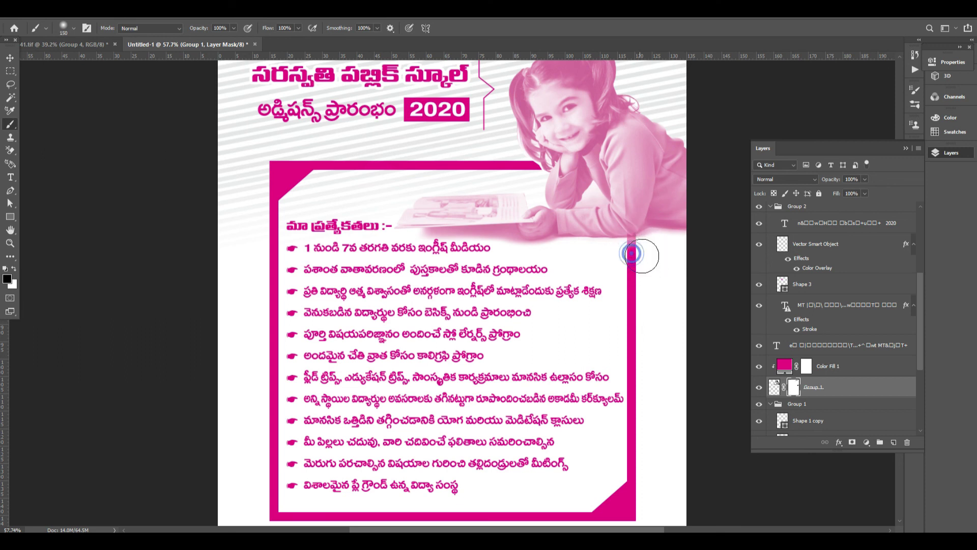
{"action": "left_click_drag", "start_coordinate": [634, 260], "coordinate": [648, 256]}
{"action": "key", "text": "v"}
{"action": "key", "text": "ctrl+minus"}
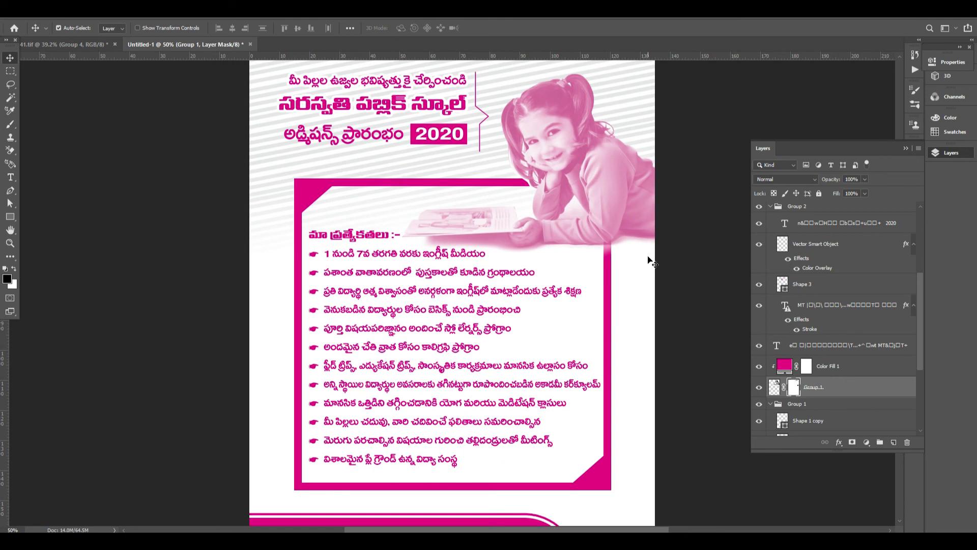
{"action": "left_click", "coordinate": [854, 366]}
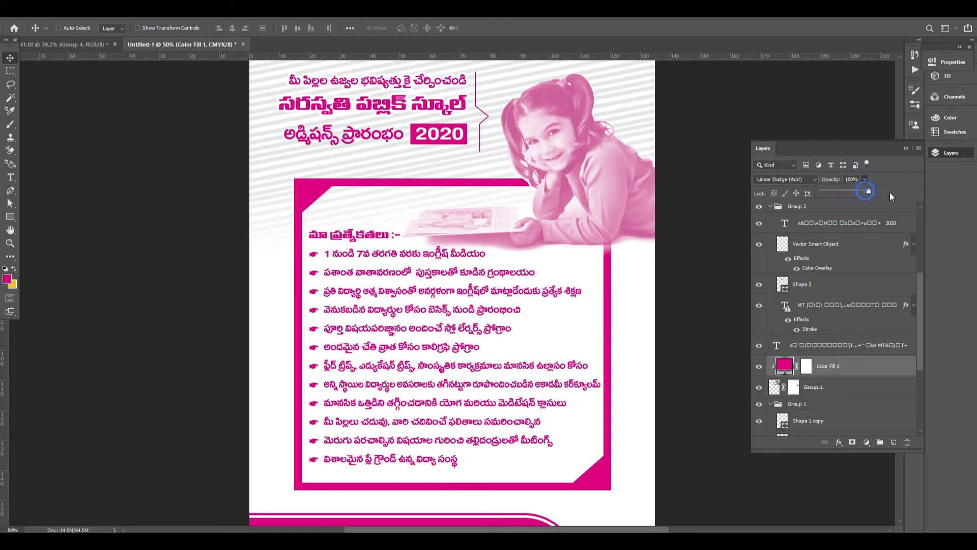
Set the Color Fill 1 layer to 100% opacity with the Color blend mode
{"action": "left_click", "coordinate": [865, 180]}
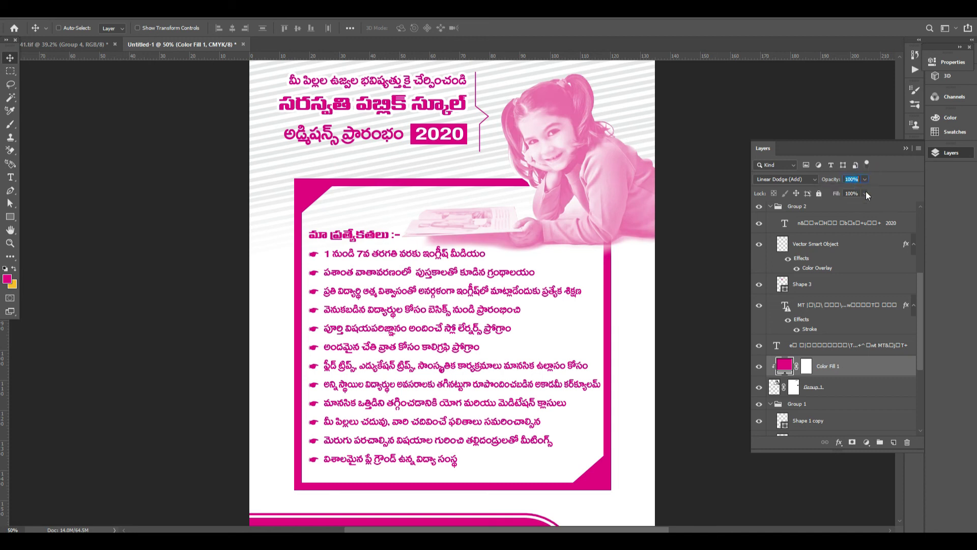
{"action": "left_click", "coordinate": [792, 181]}
{"action": "scroll", "coordinate": [792, 181], "scroll_direction": "down", "scroll_amount": 2}
{"action": "scroll", "coordinate": [792, 181], "scroll_direction": "down", "scroll_amount": 1}
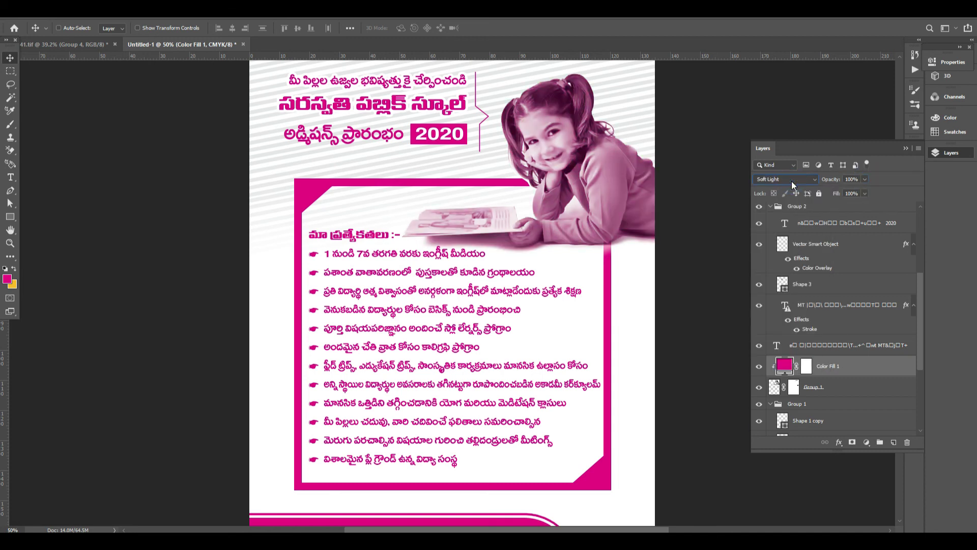
{"action": "scroll", "coordinate": [792, 181], "scroll_direction": "down", "scroll_amount": 2}
{"action": "scroll", "coordinate": [792, 181], "scroll_direction": "down", "scroll_amount": 1}
{"action": "scroll", "coordinate": [792, 181], "scroll_direction": "down", "scroll_amount": 2}
{"action": "scroll", "coordinate": [792, 181], "scroll_direction": "down", "scroll_amount": 2}
{"action": "scroll", "coordinate": [792, 181], "scroll_direction": "down", "scroll_amount": 4}
{"action": "scroll", "coordinate": [792, 181], "scroll_direction": "up", "scroll_amount": 1}
{"action": "scroll", "coordinate": [792, 182], "scroll_direction": "up", "scroll_amount": 2}
{"action": "scroll", "coordinate": [792, 181], "scroll_direction": "up", "scroll_amount": 1}
{"action": "scroll", "coordinate": [792, 181], "scroll_direction": "up", "scroll_amount": 1}
{"action": "scroll", "coordinate": [792, 181], "scroll_direction": "down", "scroll_amount": 1}
{"action": "scroll", "coordinate": [792, 181], "scroll_direction": "down", "scroll_amount": 1}
{"action": "scroll", "coordinate": [792, 181], "scroll_direction": "down", "scroll_amount": 1}
{"action": "scroll", "coordinate": [792, 181], "scroll_direction": "down", "scroll_amount": 1}
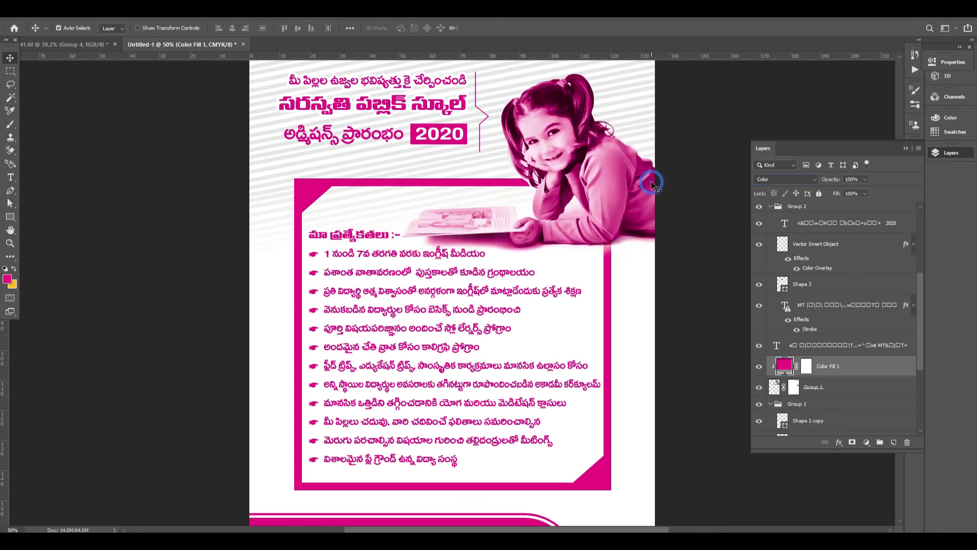
Review the finished poster at 100%, then full screen without panels, fitted to the window
{"action": "key", "text": "ctrl+0"}
{"action": "key", "text": "ctrl+1"}
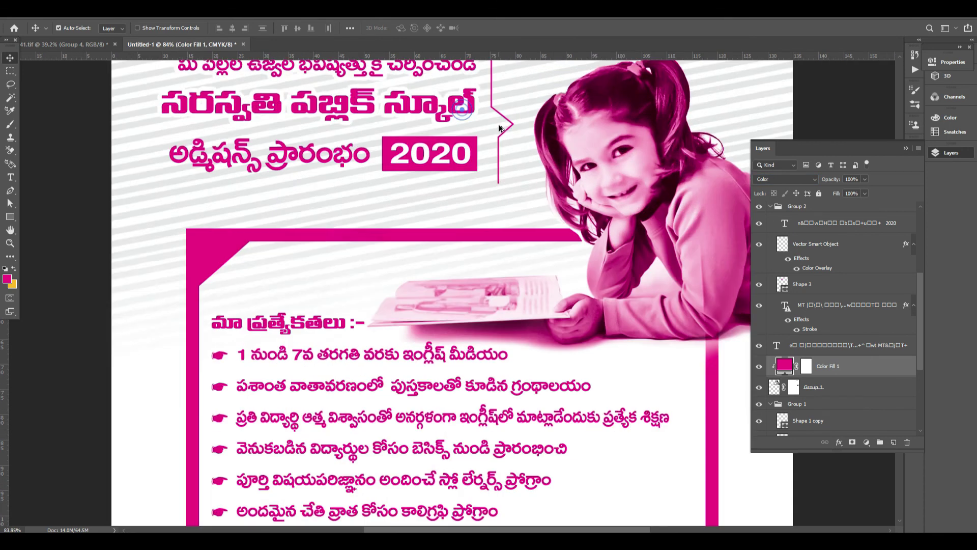
{"action": "key", "text": "Tab"}
{"action": "key", "text": "ctrl+0"}
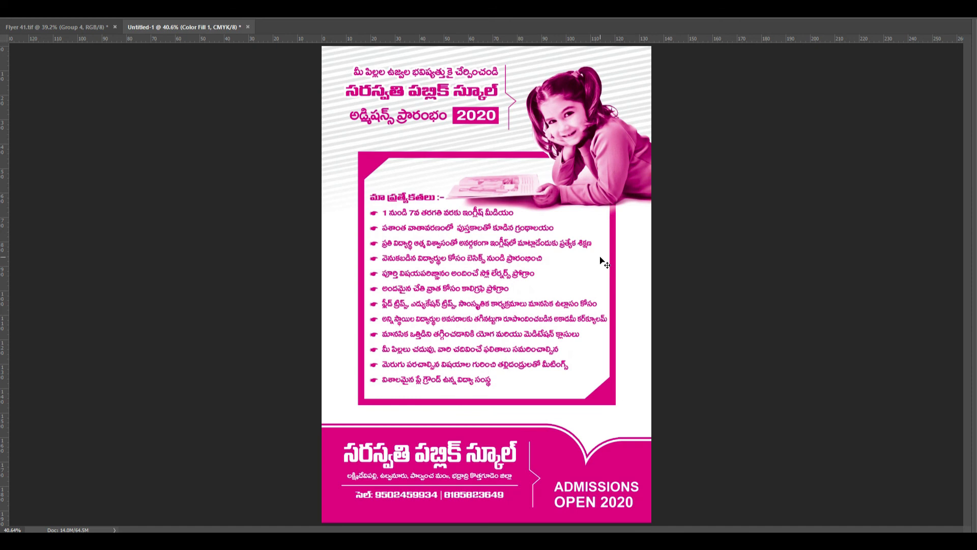
{"action": "key", "text": "ctrl+s"}
{"action": "key", "text": "Escape"}
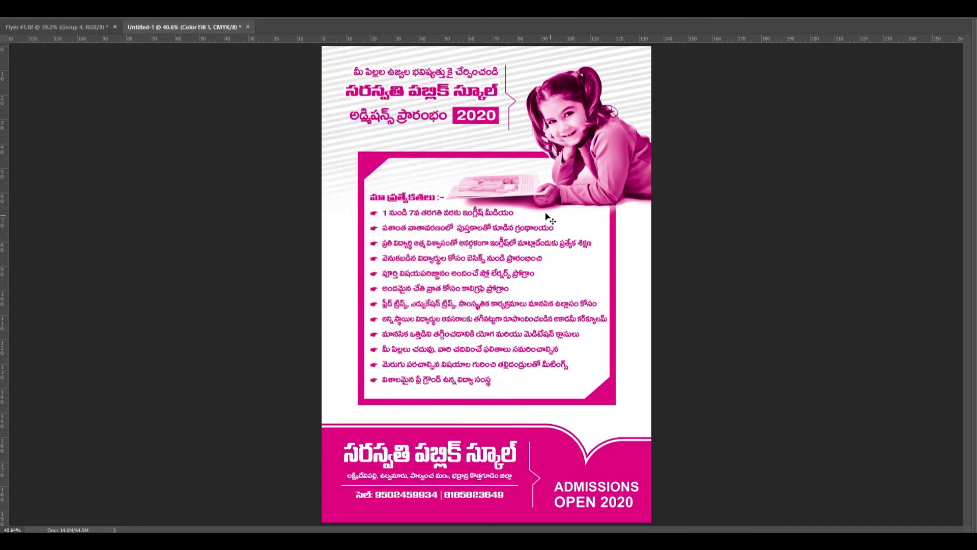